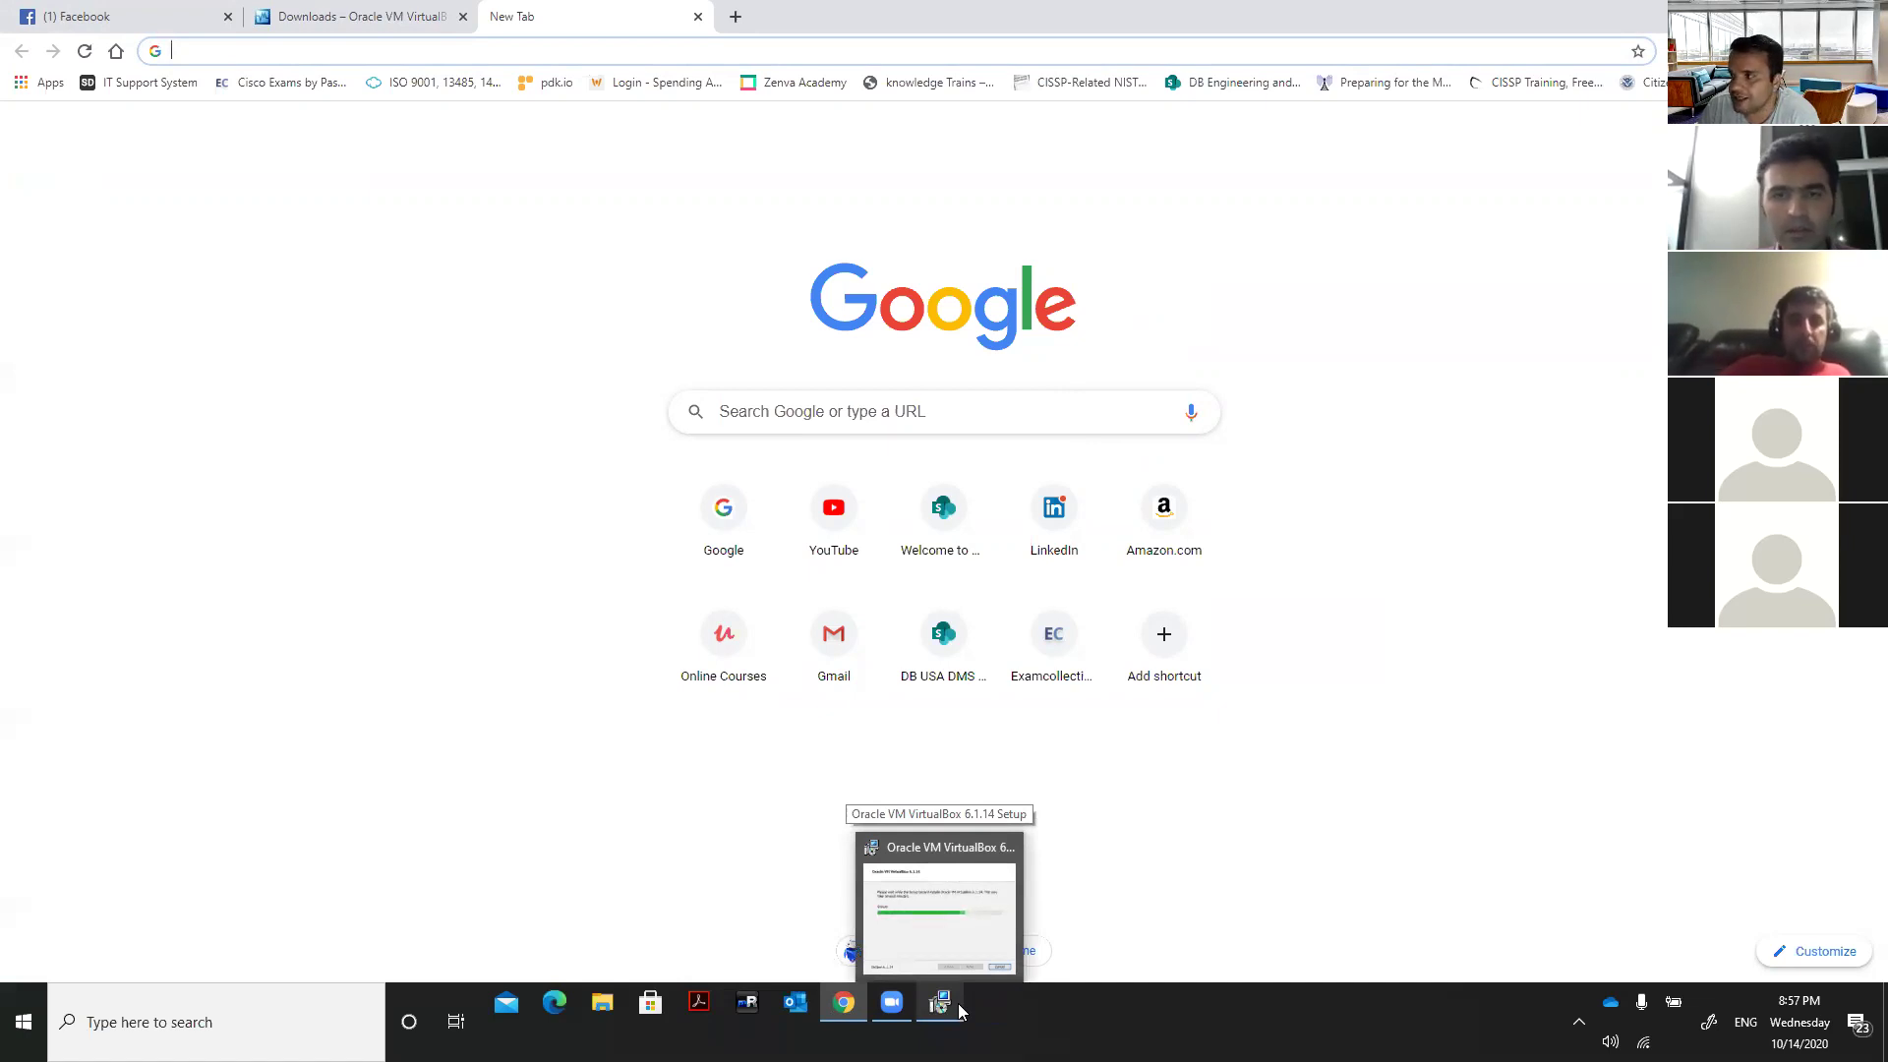
Search Google for "windows 10 download" and open Microsoft's Windows 10 Disc Image (ISO File) download page.
click(486, 52)
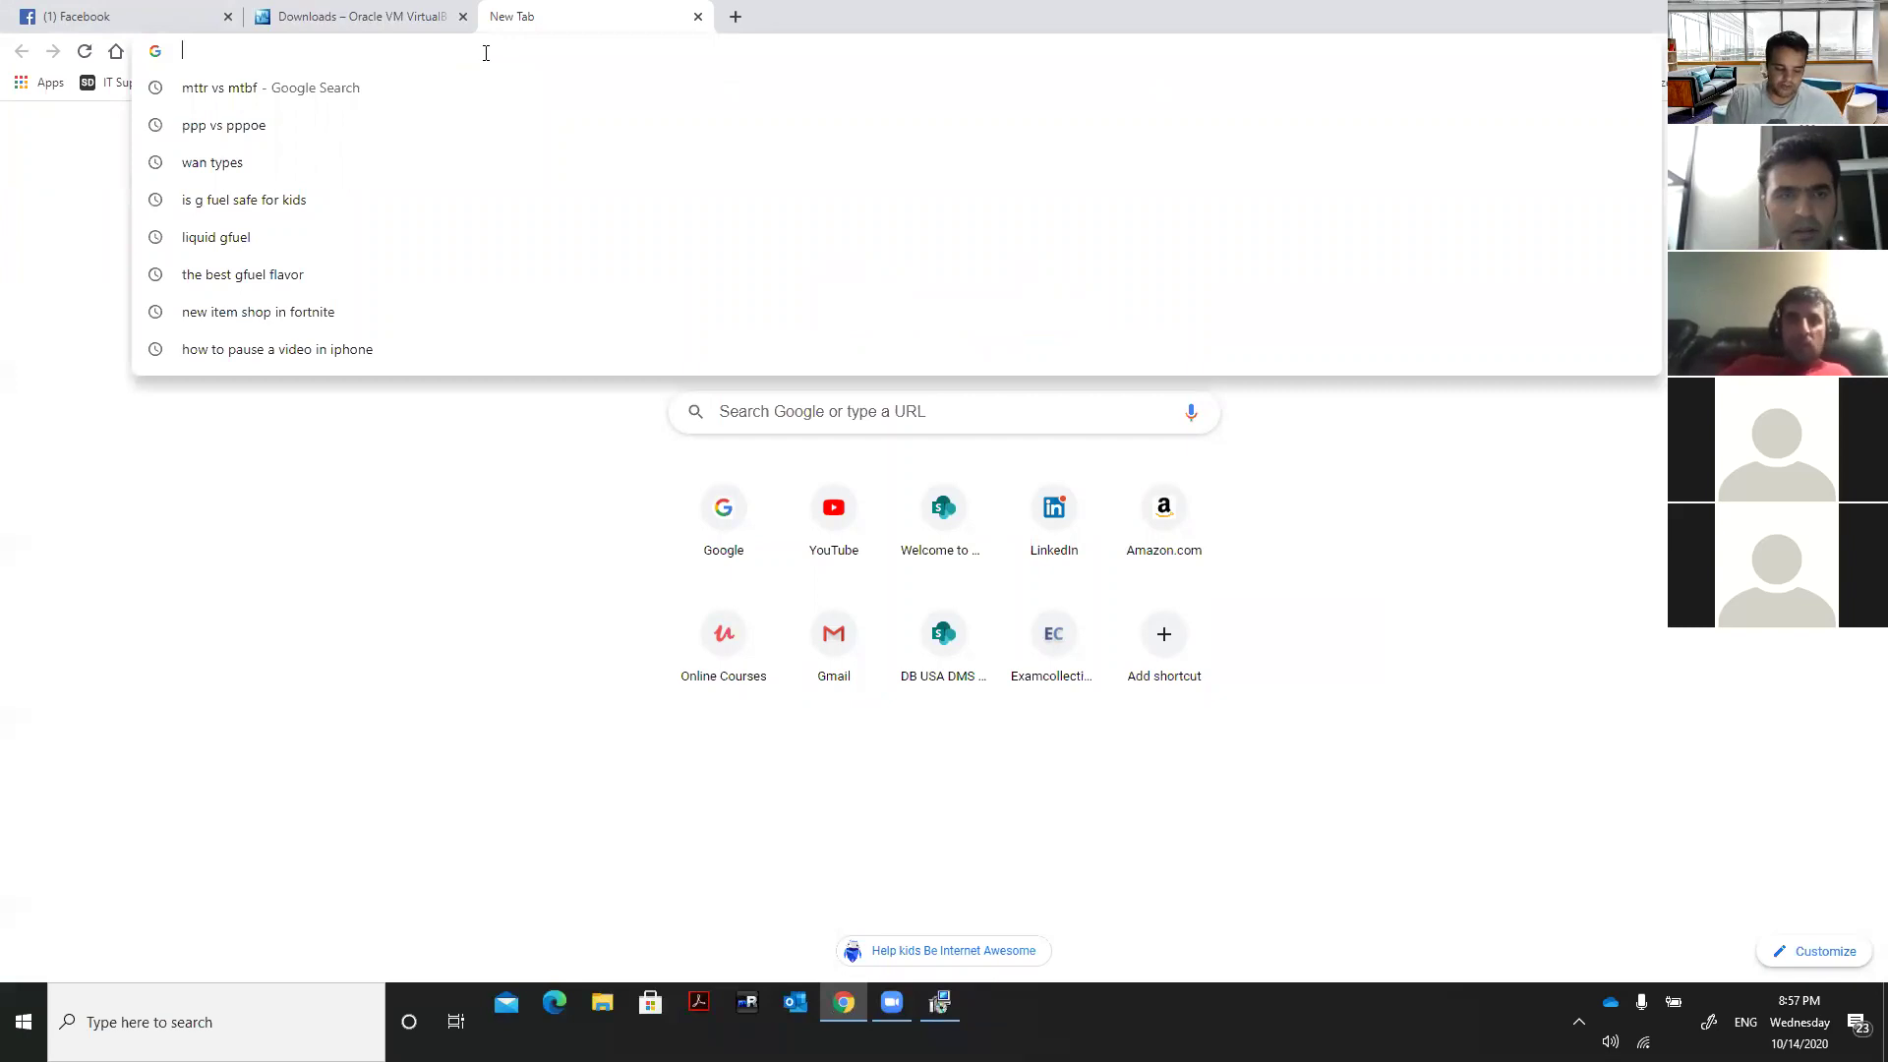
text(goog)
key(Return)
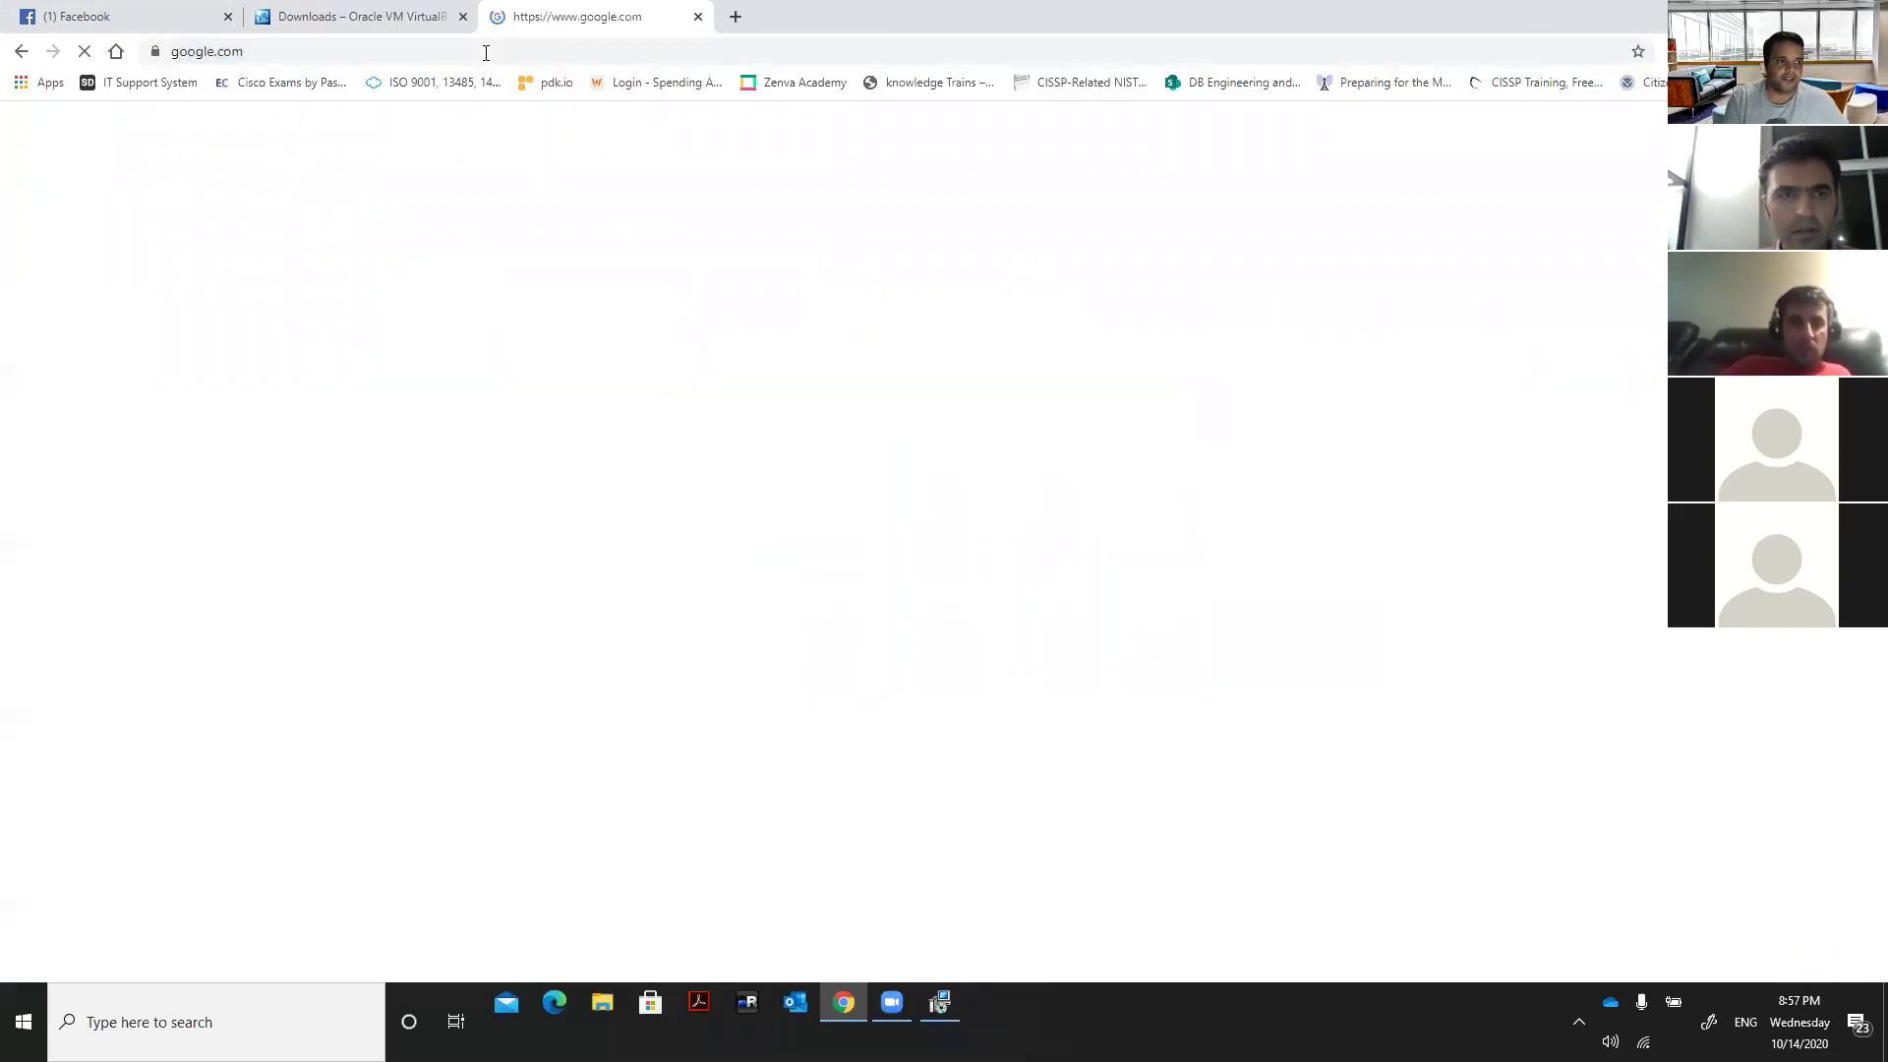
text(win)
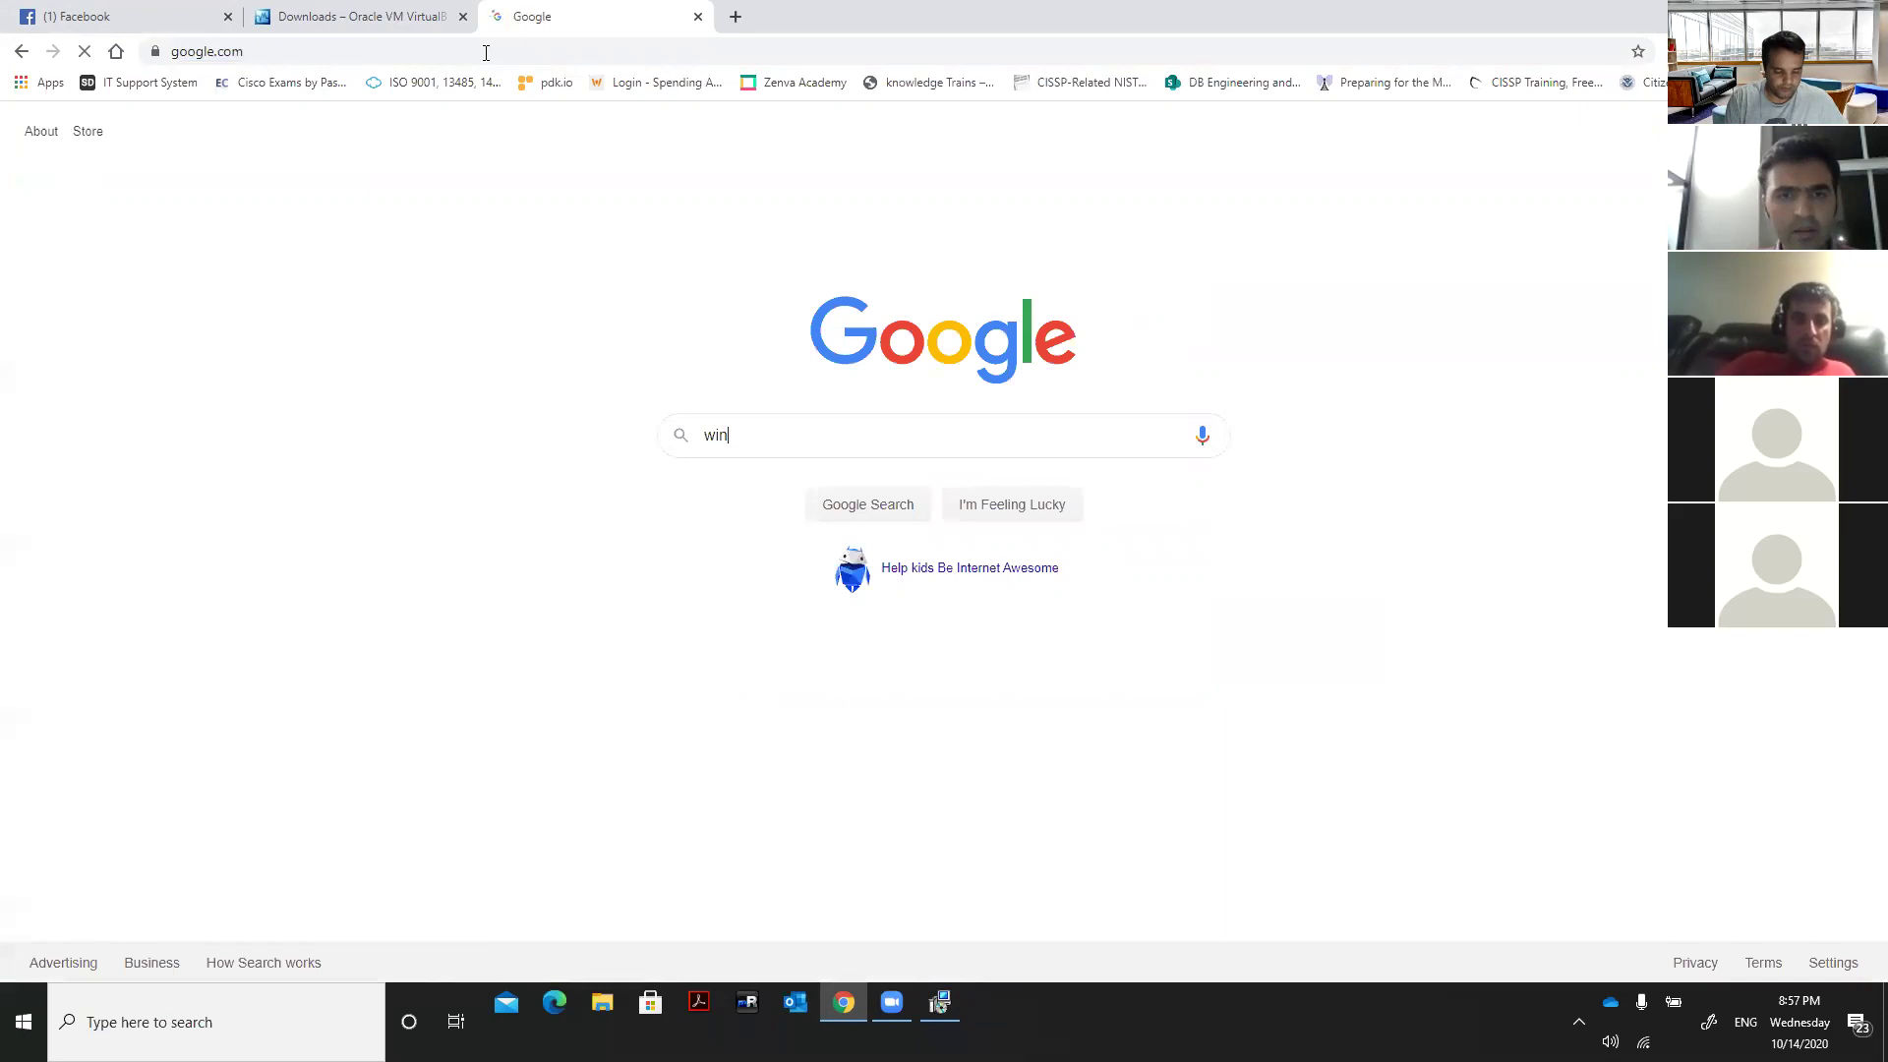
text(dows 10 down)
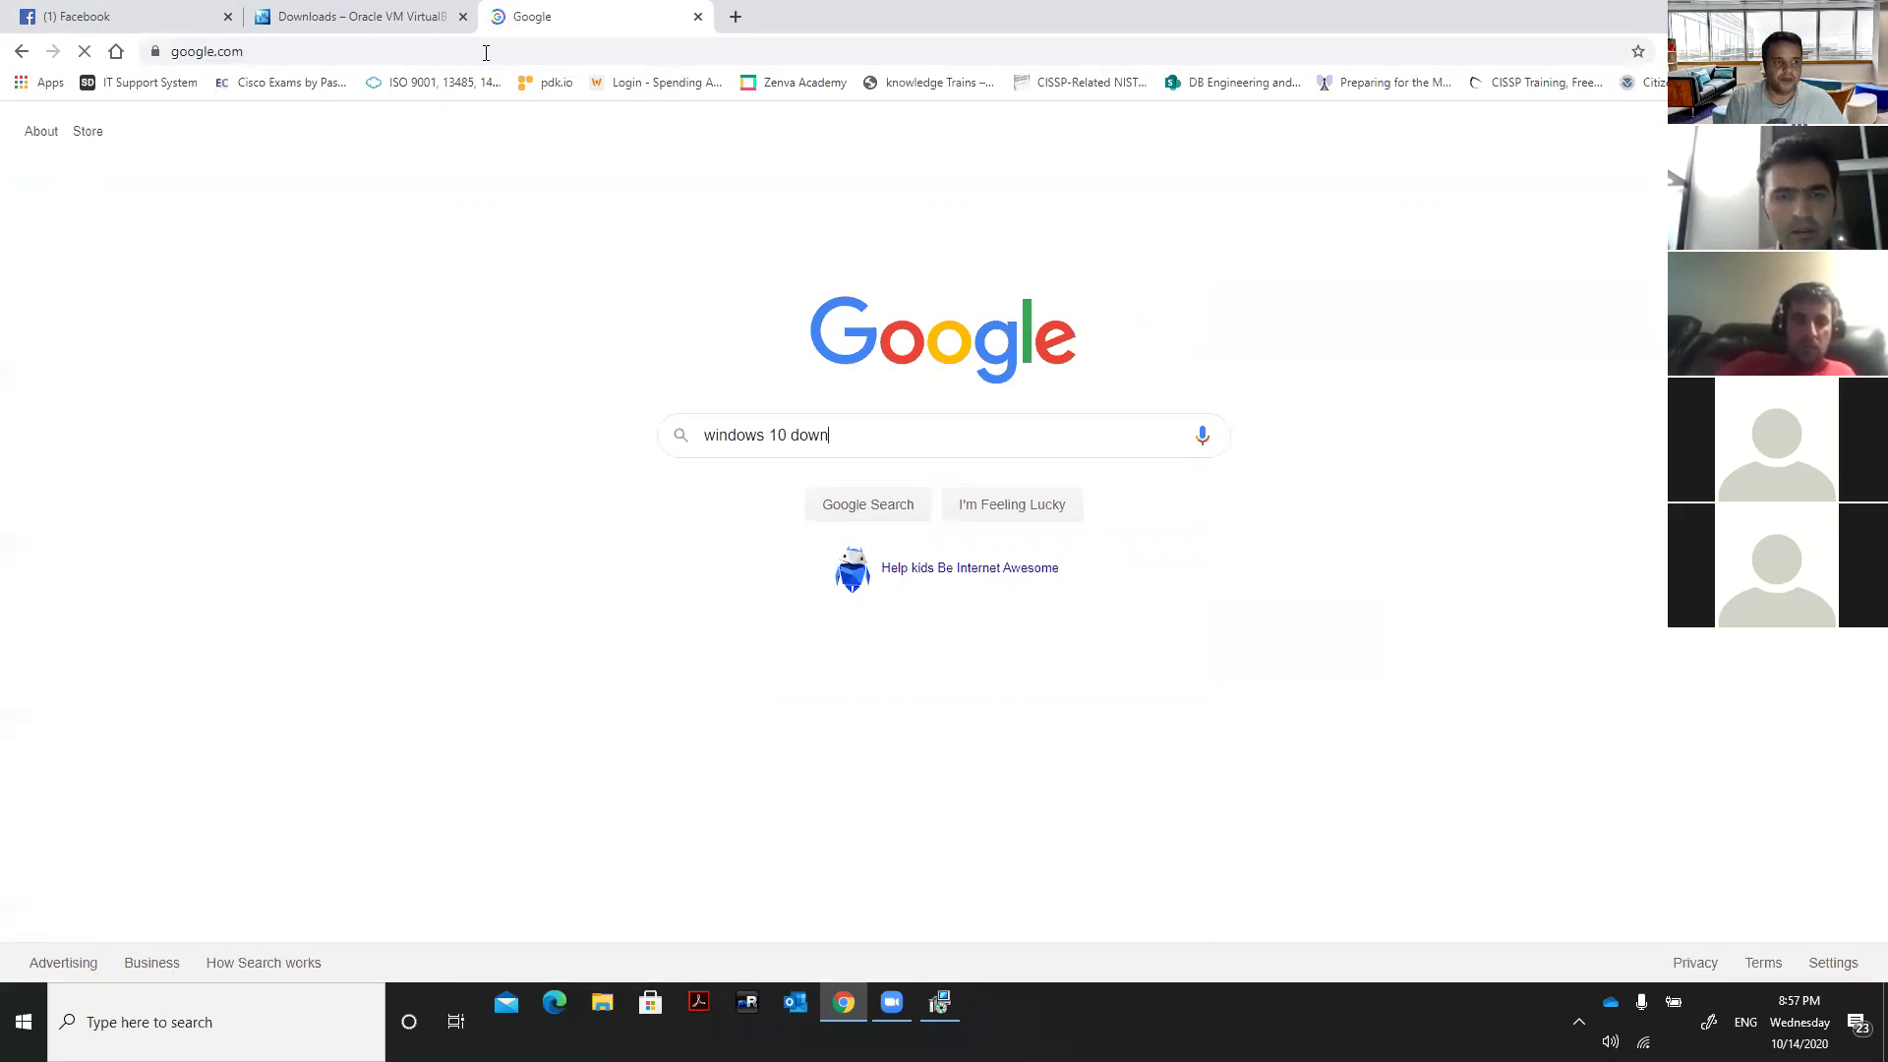
text(load)
key(Return)
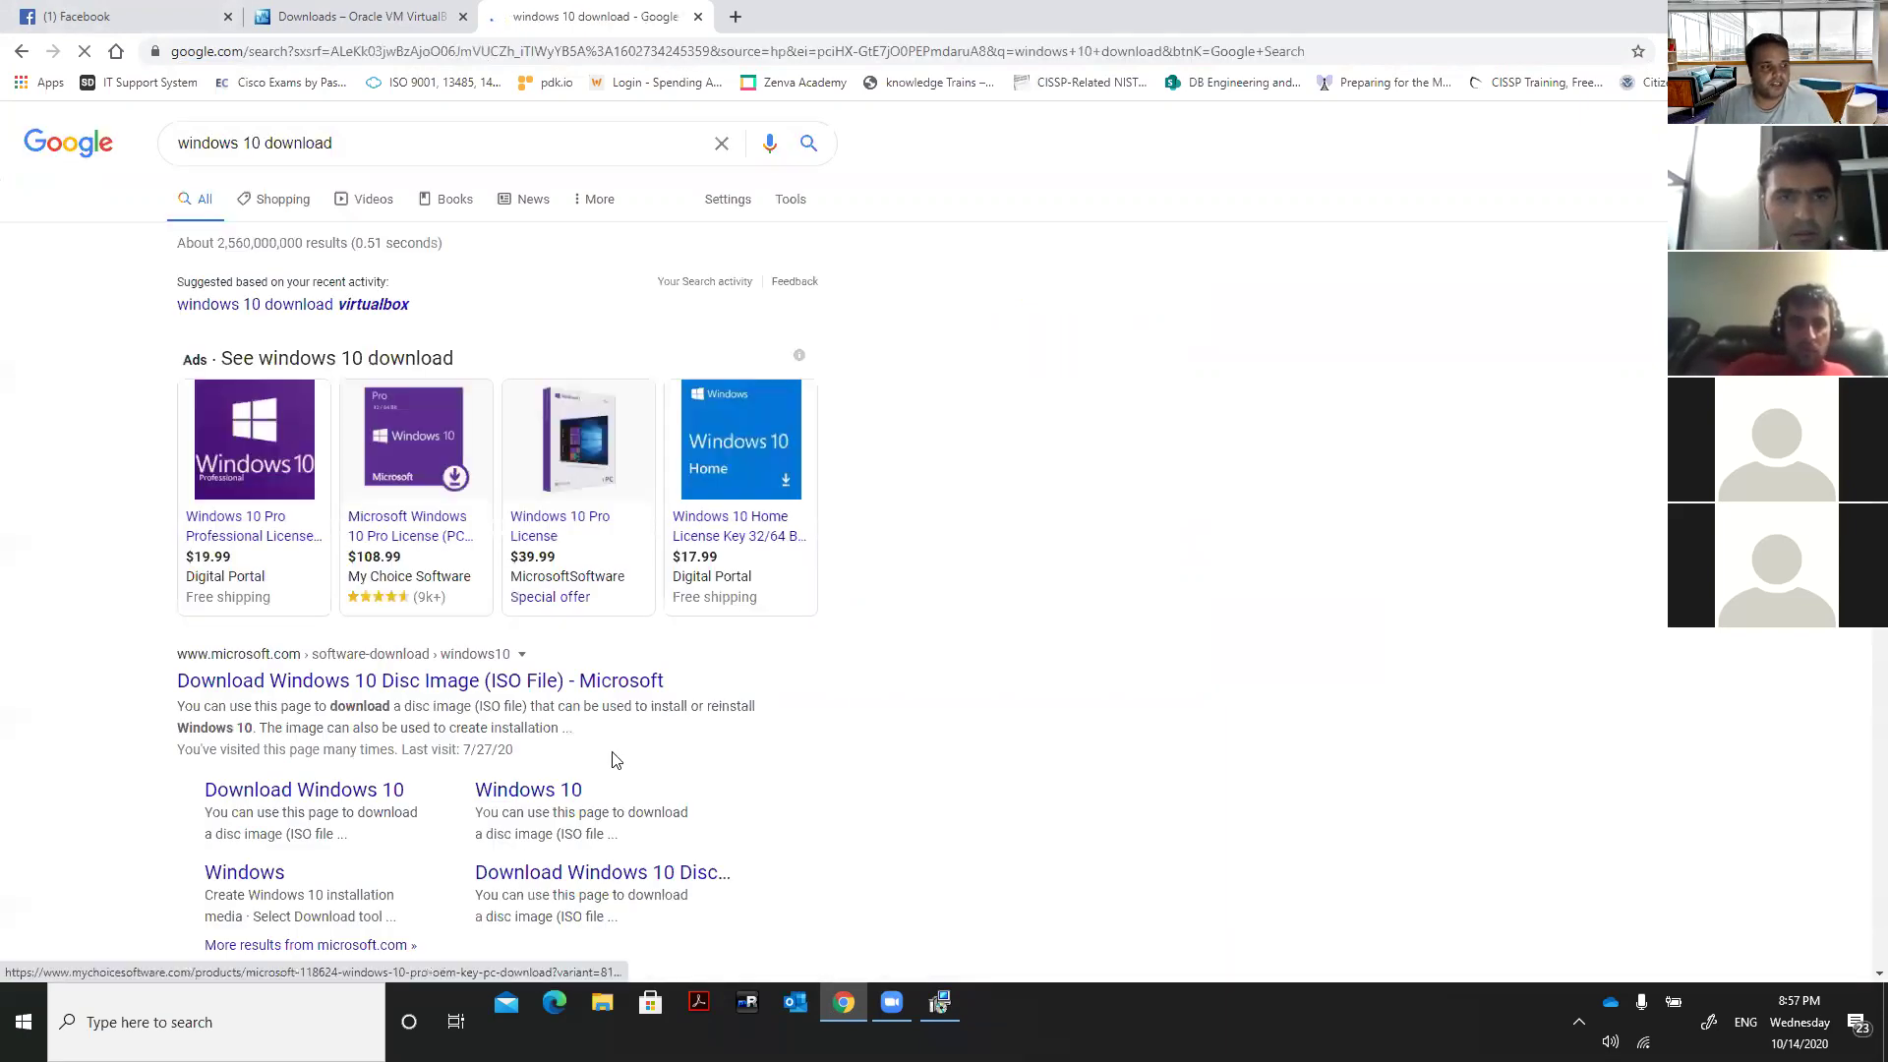
scroll(612, 760, down, 2)
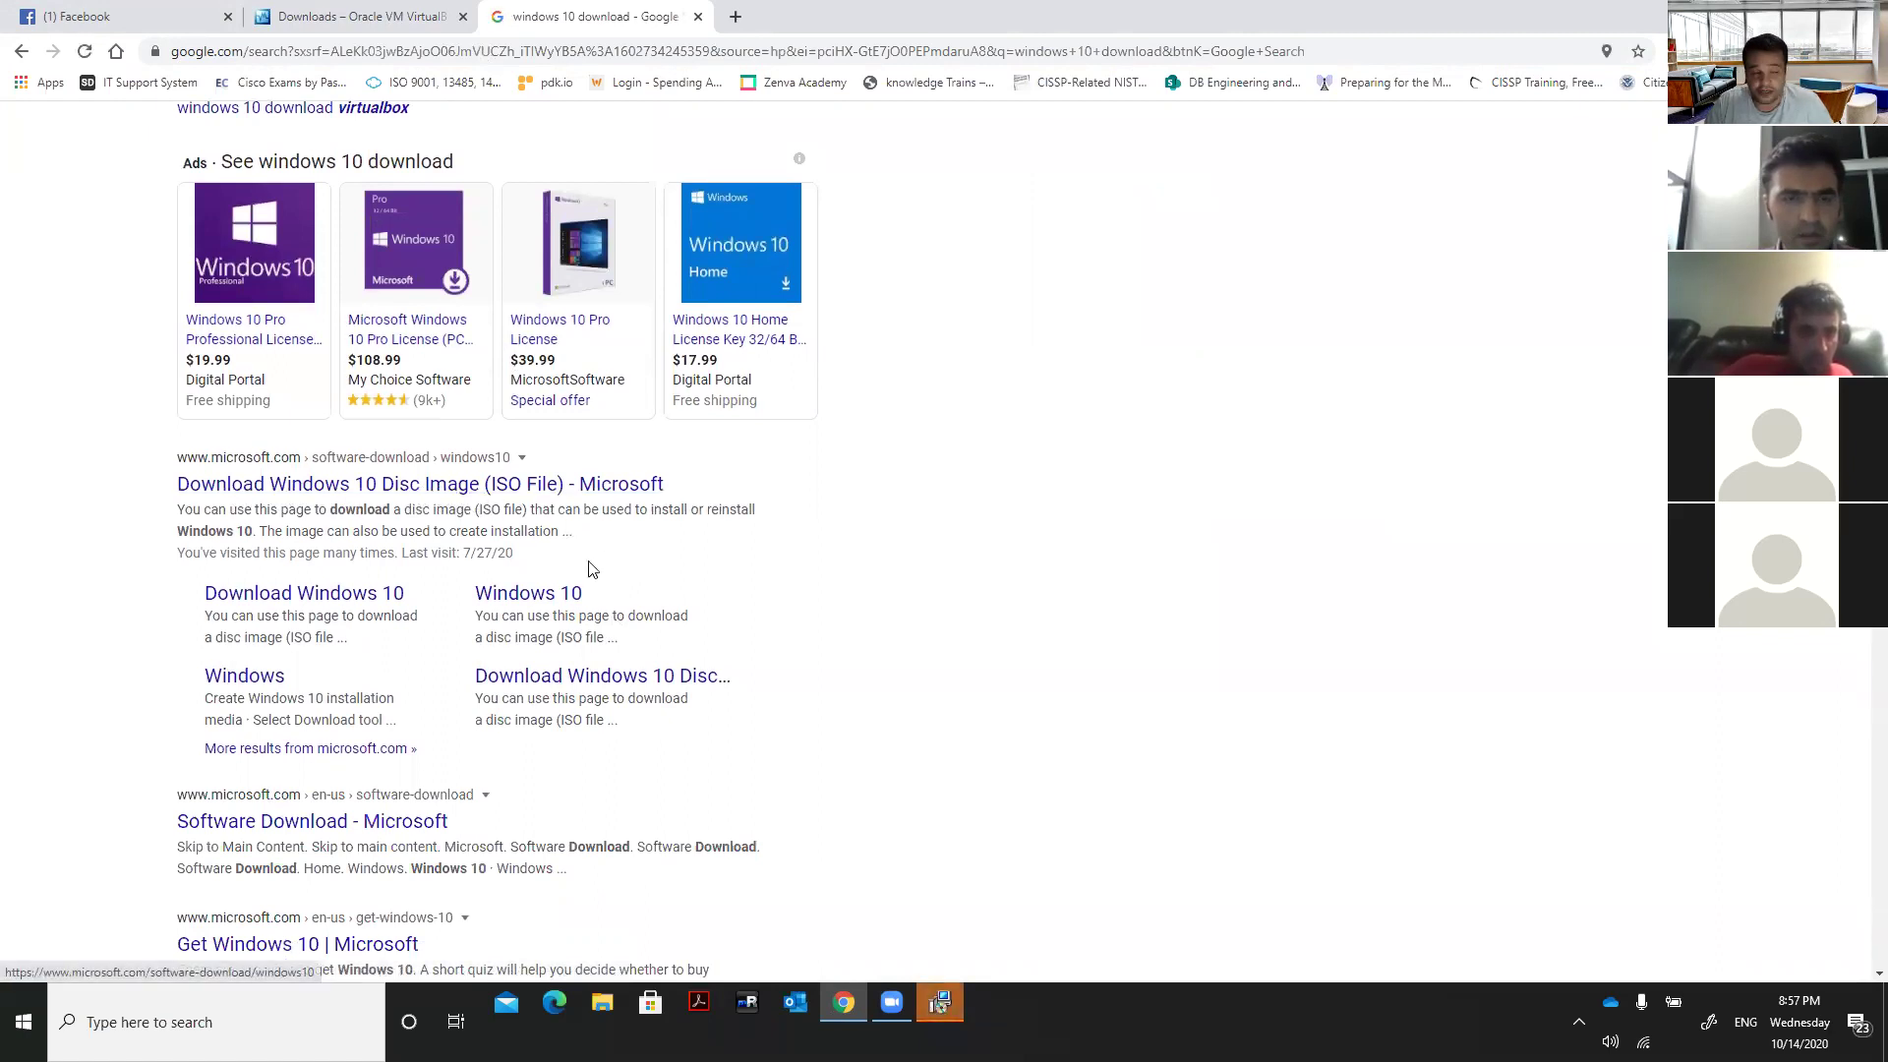
click(328, 491)
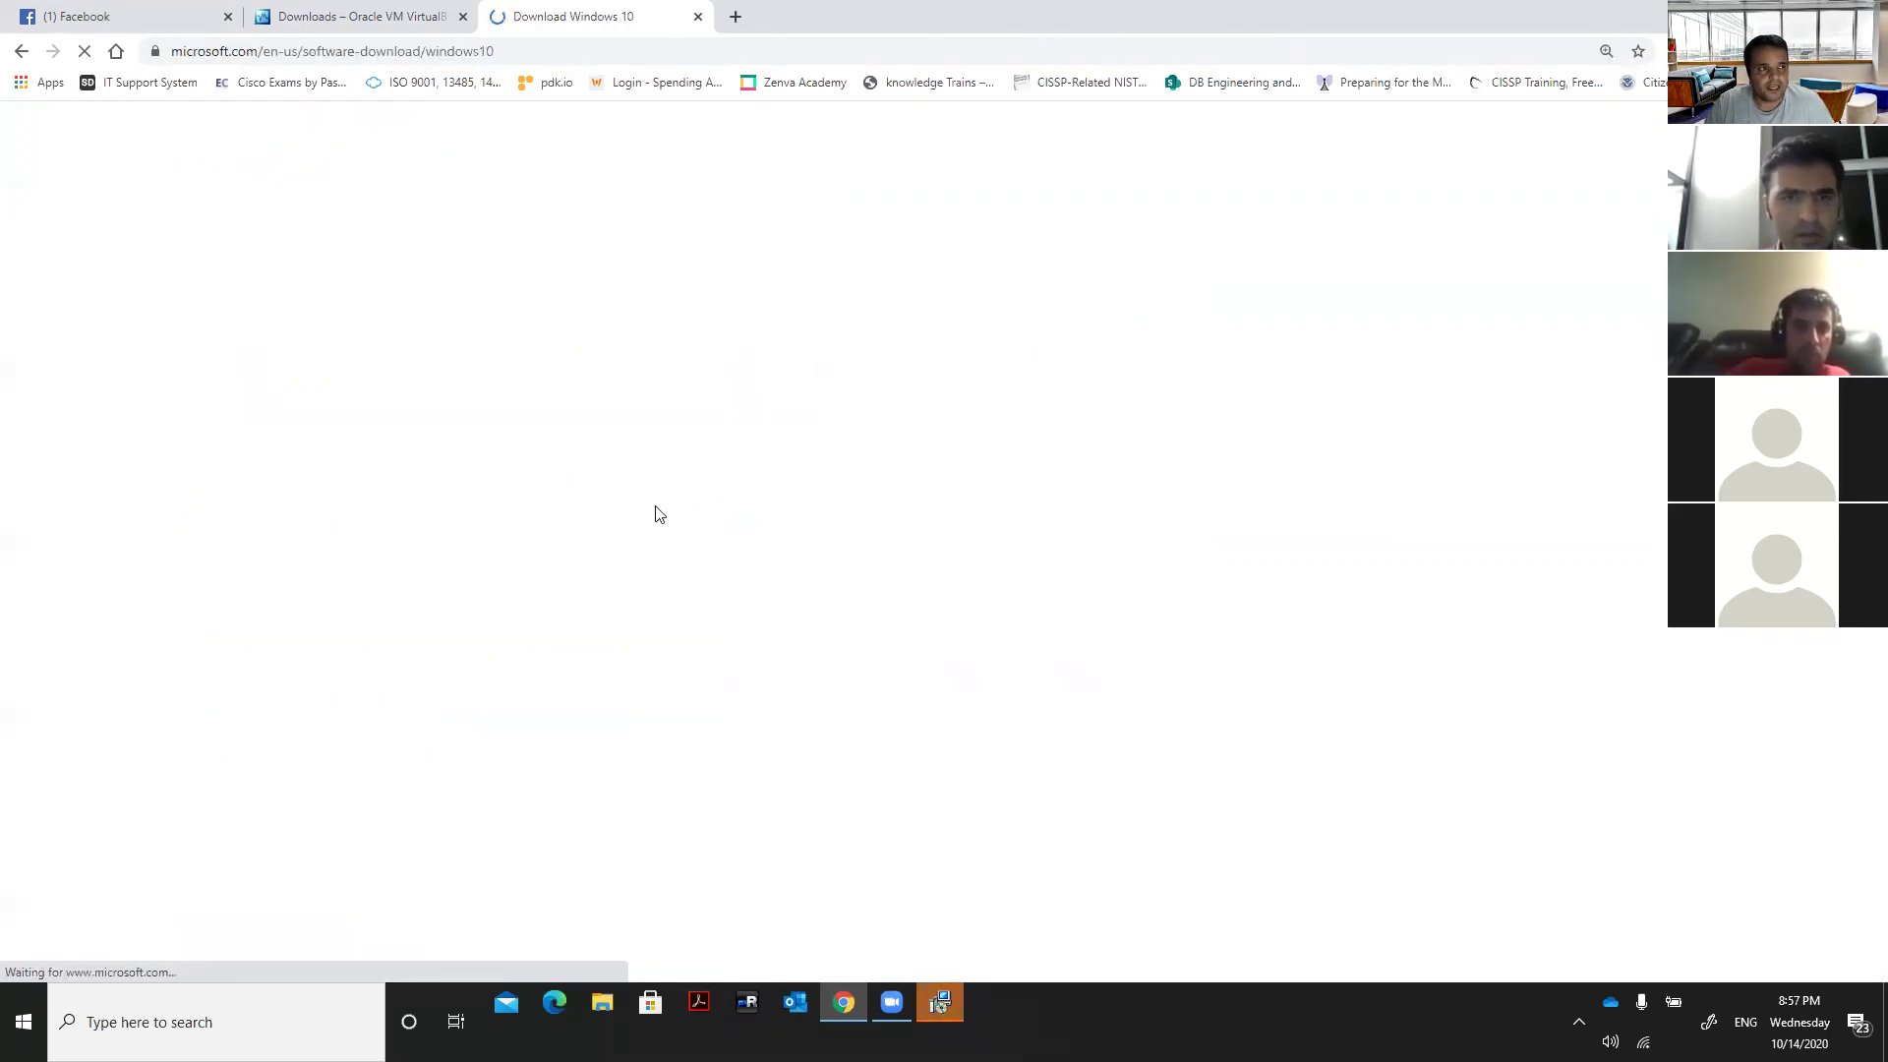
Download the Windows 10 media creation tool from the installation media section and run the downloaded file.
scroll(482, 546, down, 3)
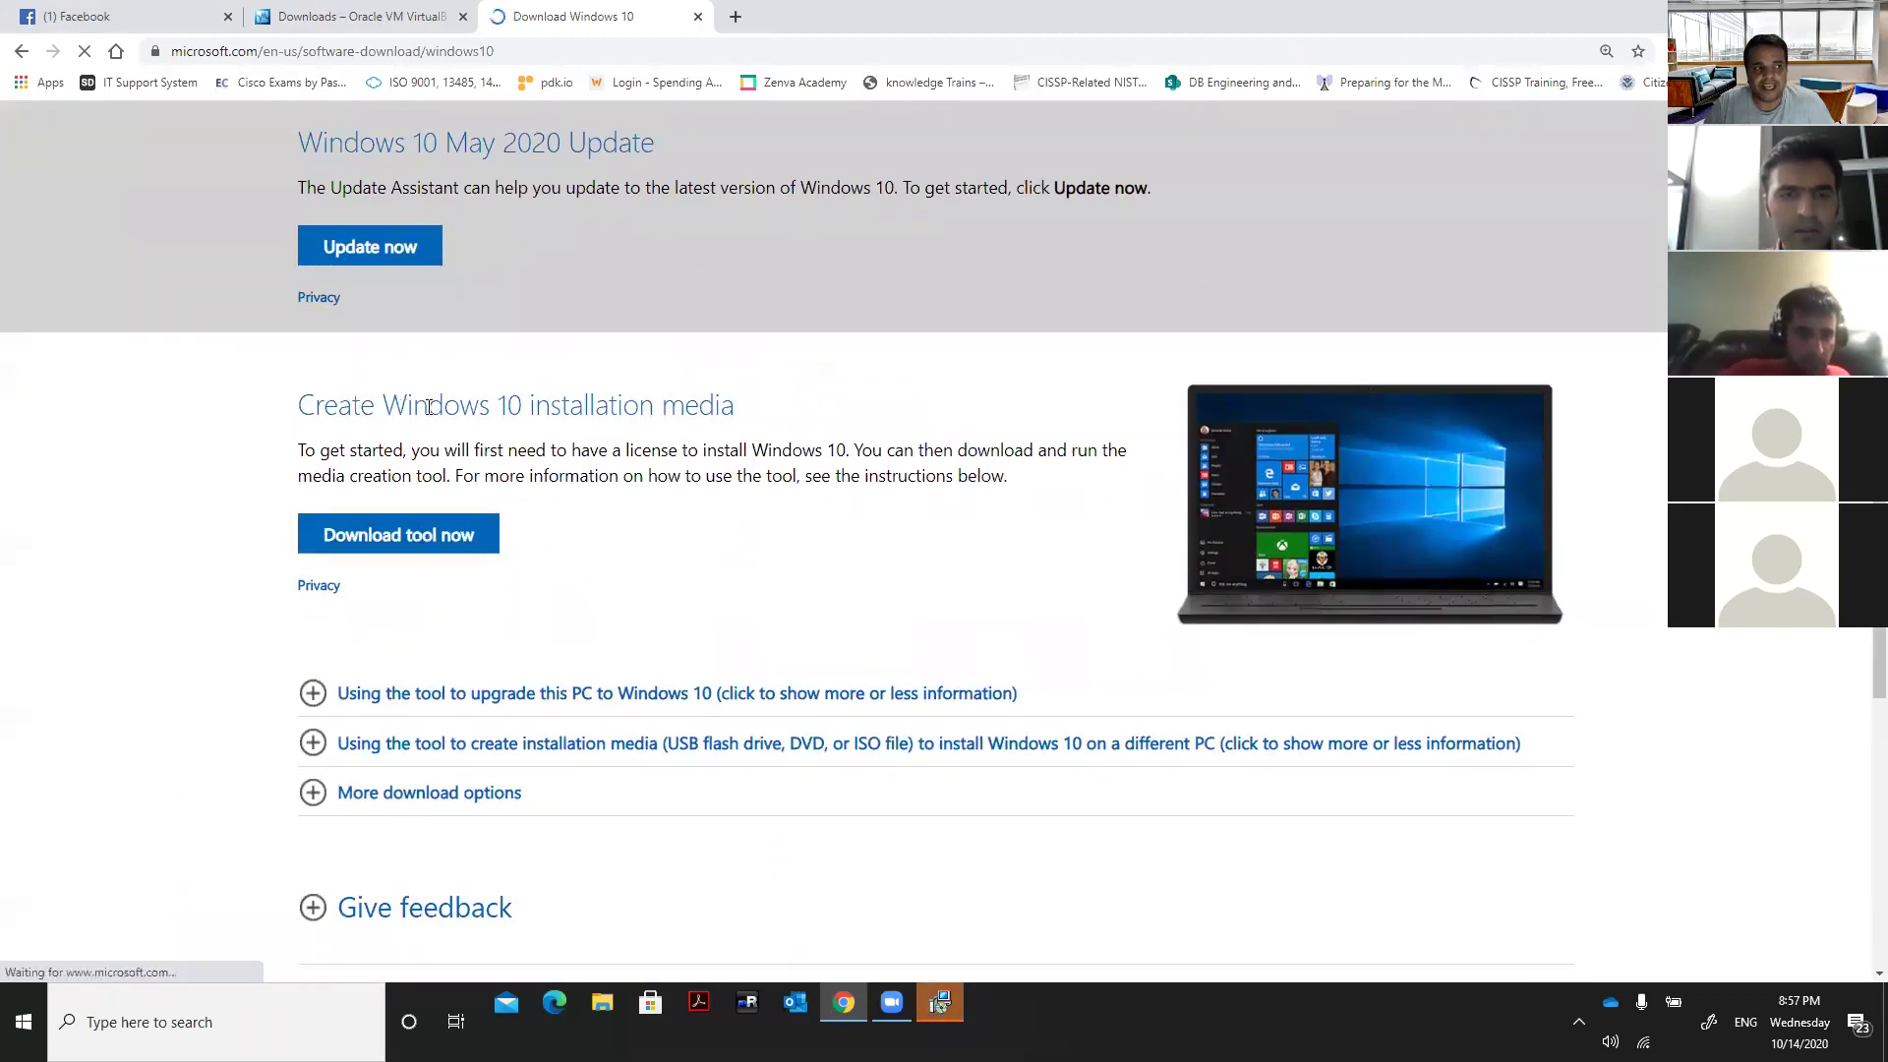
drag(407, 404, 640, 404)
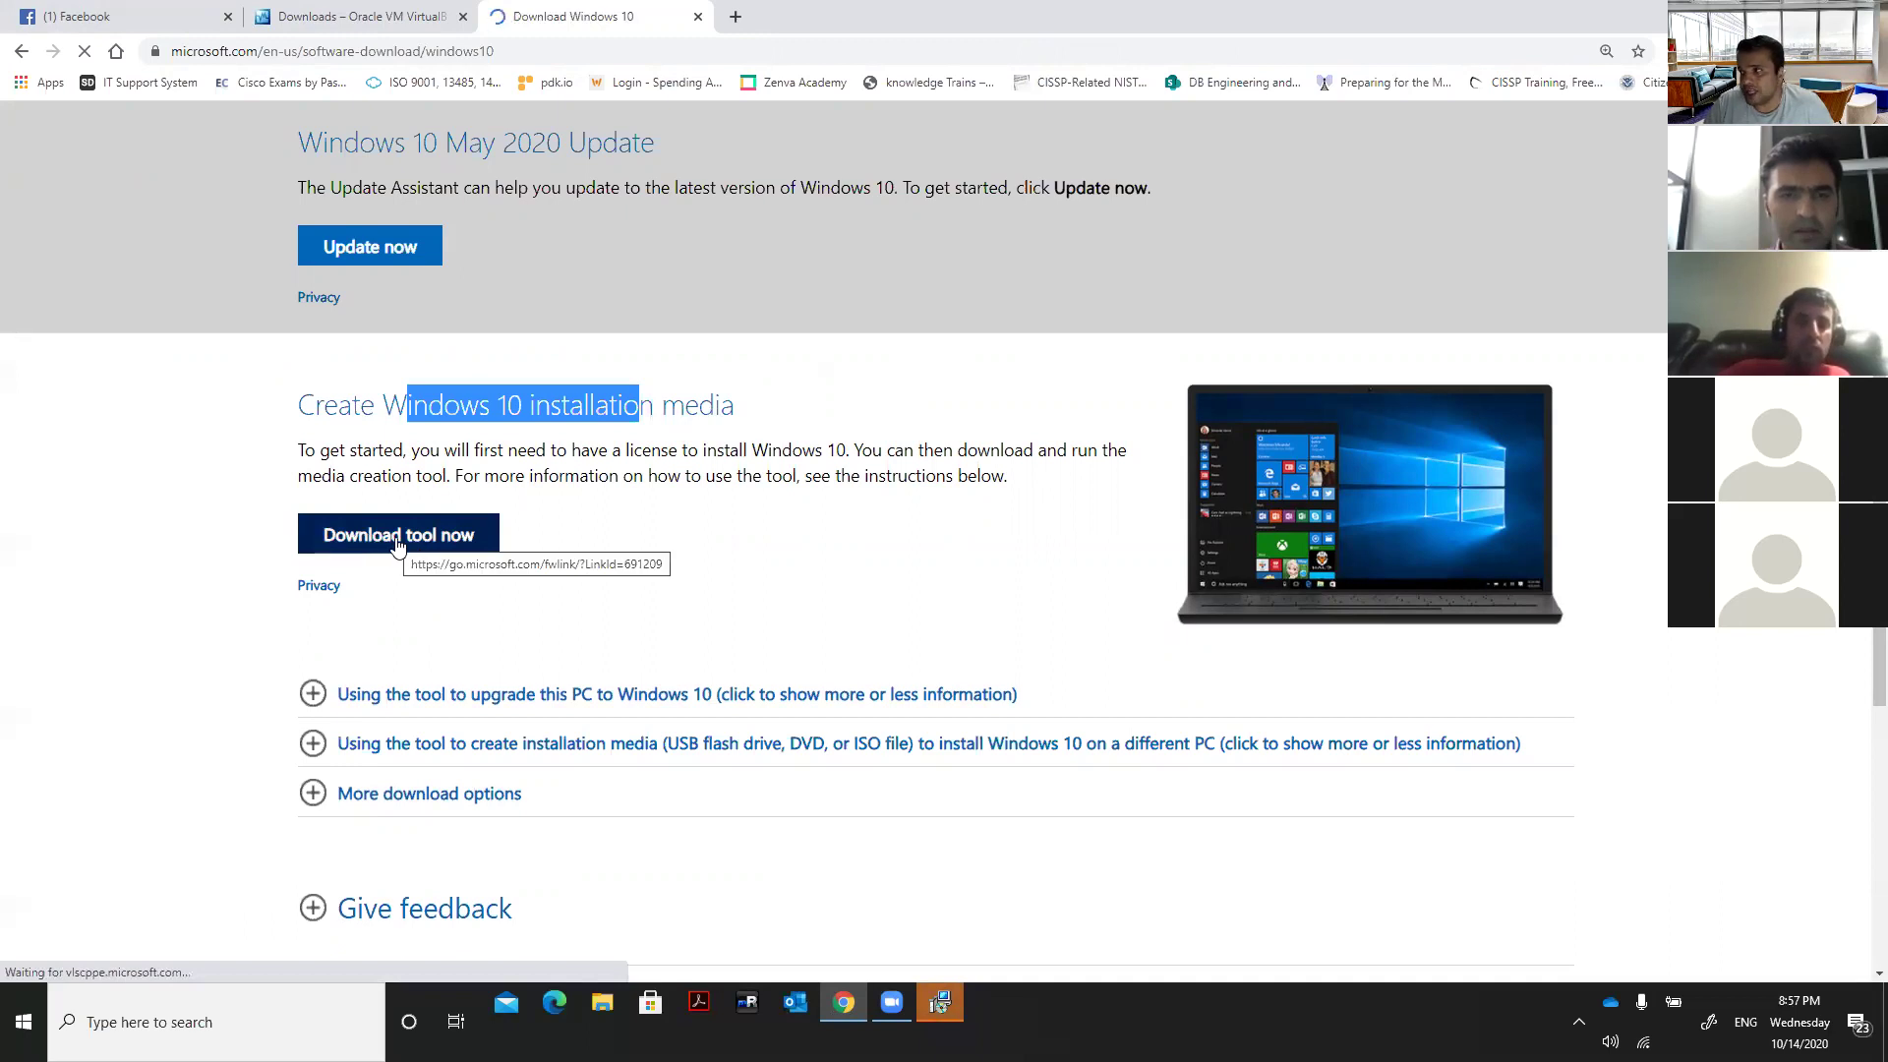
click(397, 544)
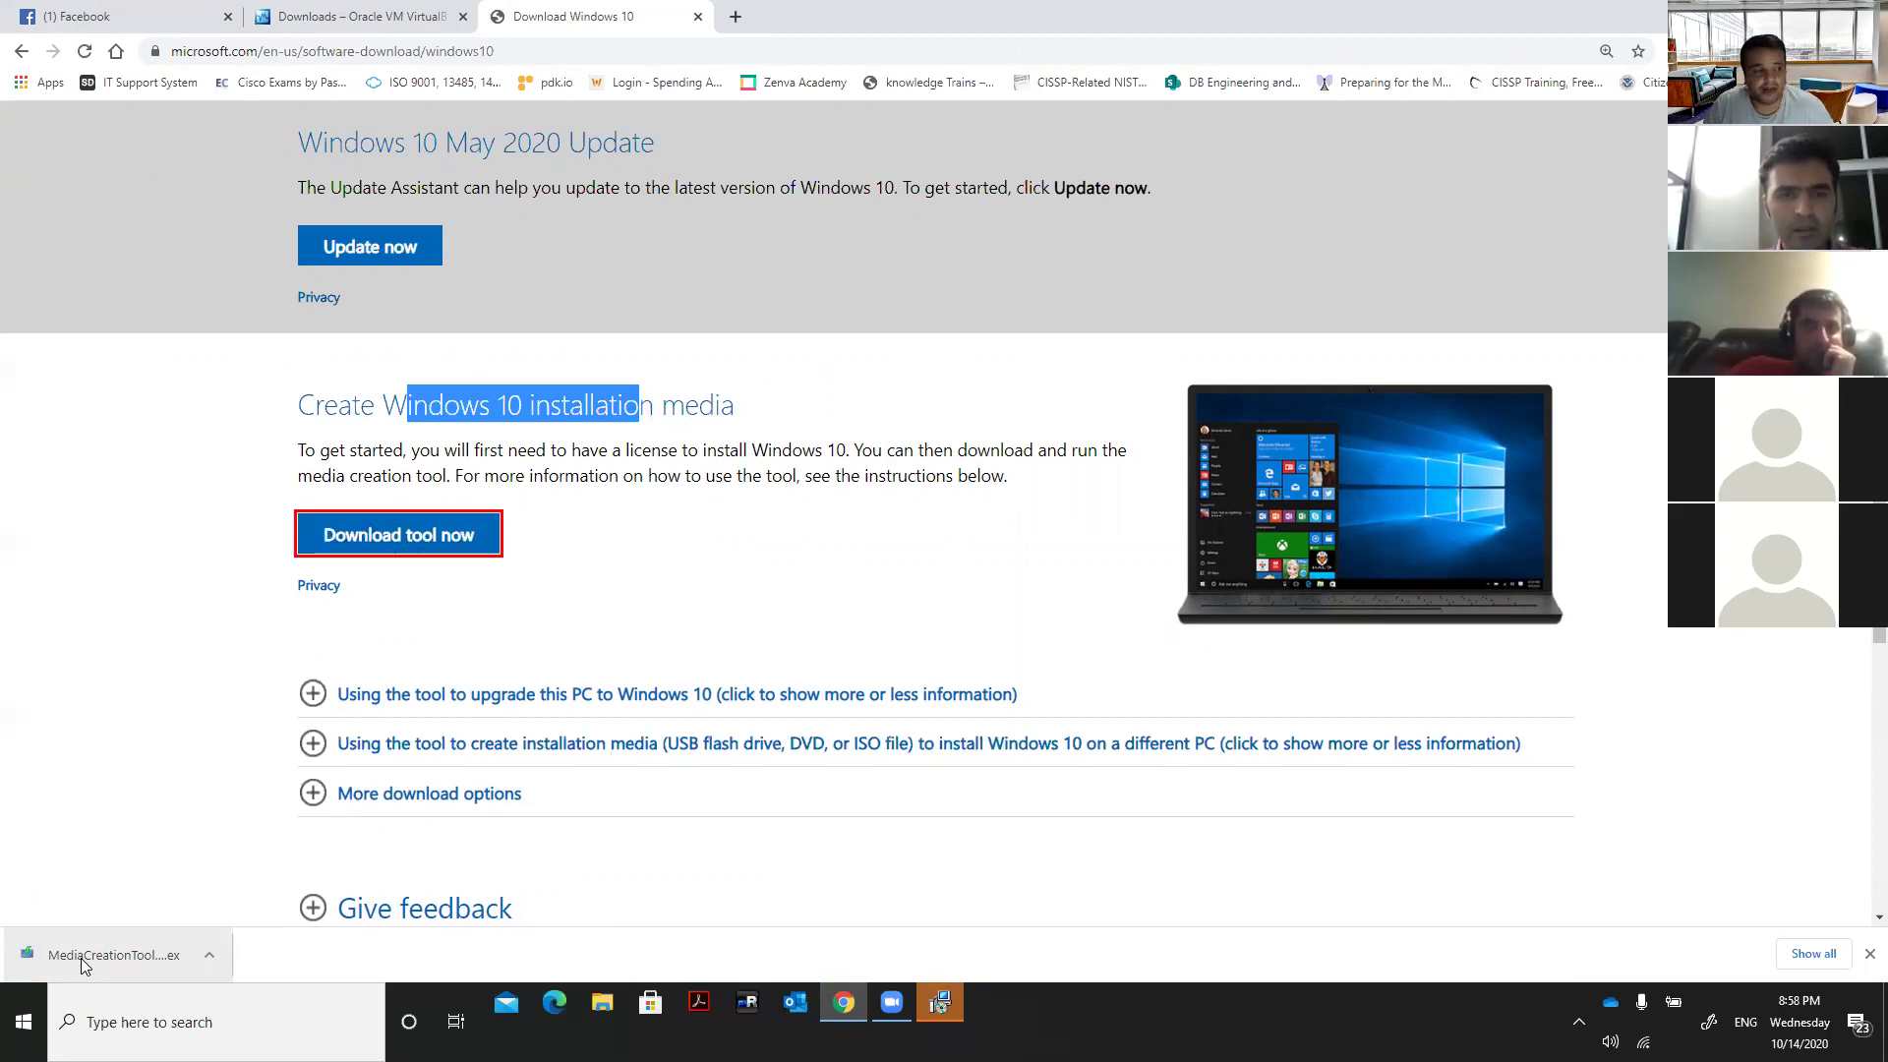
click(83, 961)
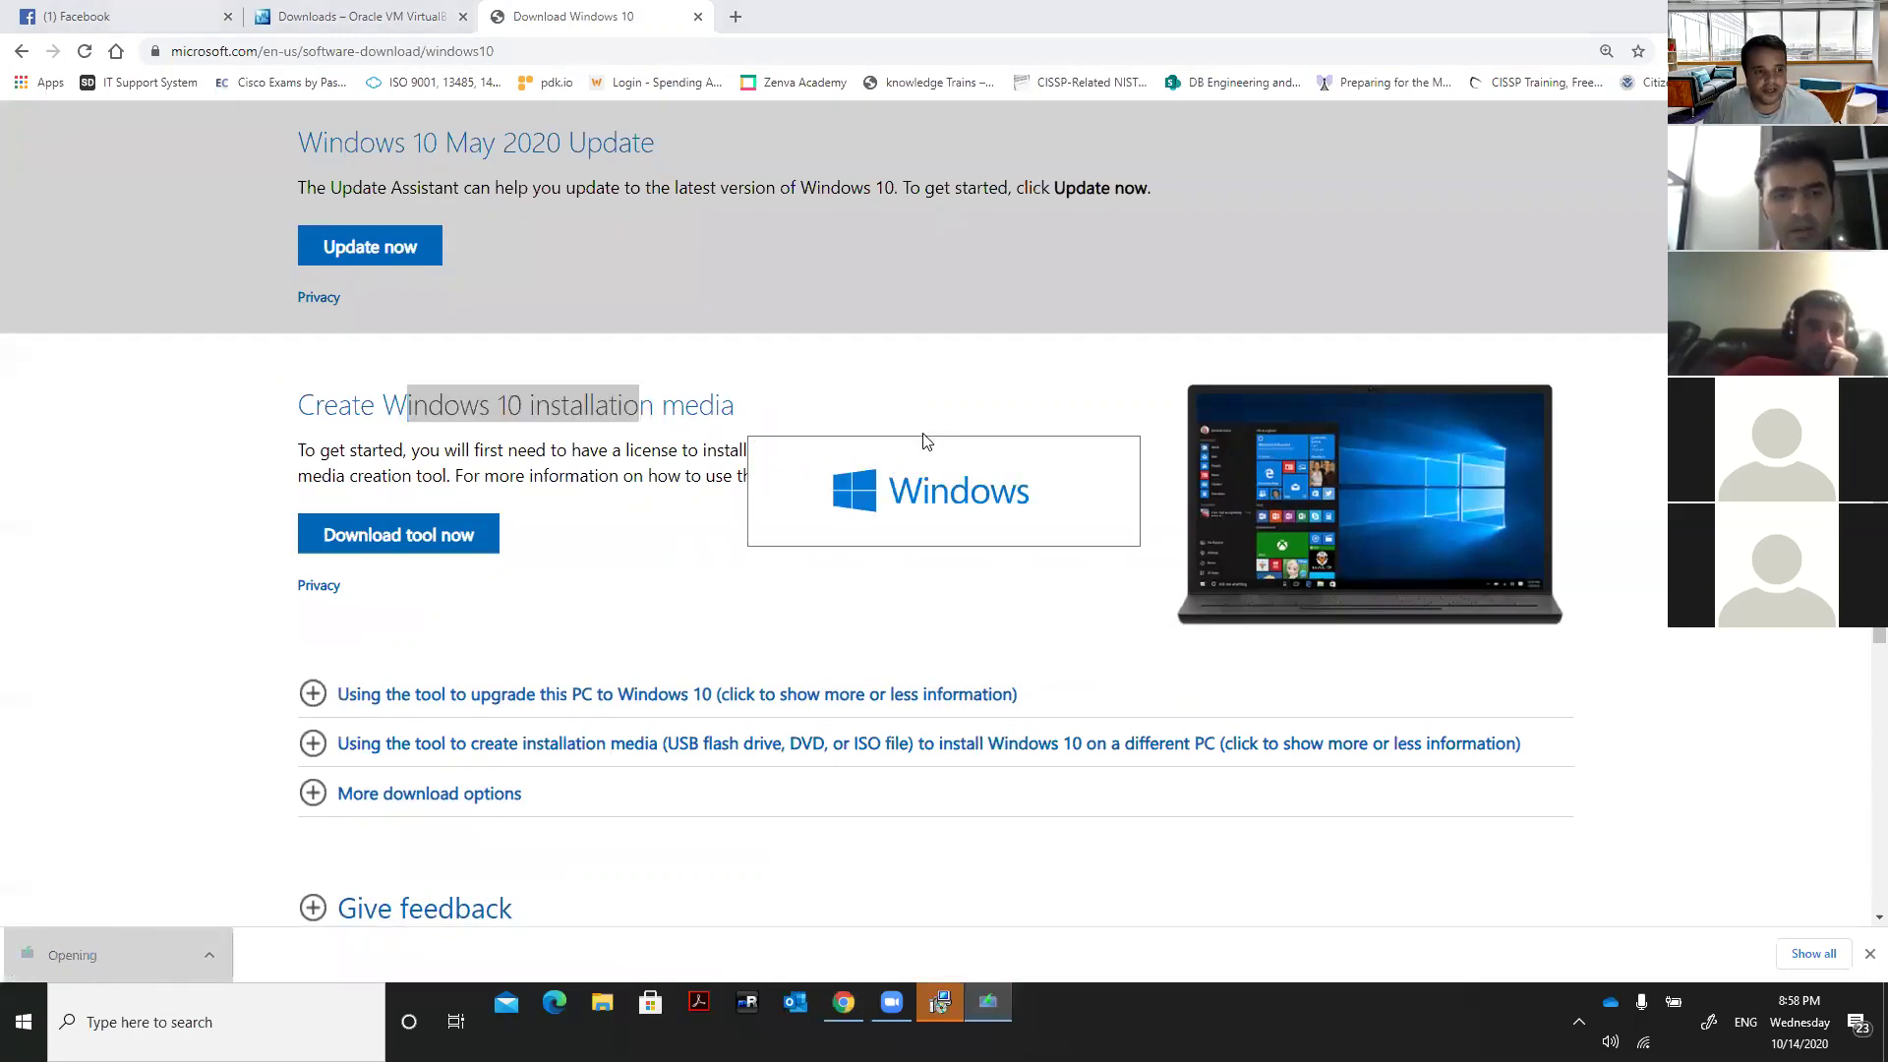
Finish the Oracle VM VirtualBox 6.1.14 setup wizard, keeping the option to start the program after installation.
click(942, 1005)
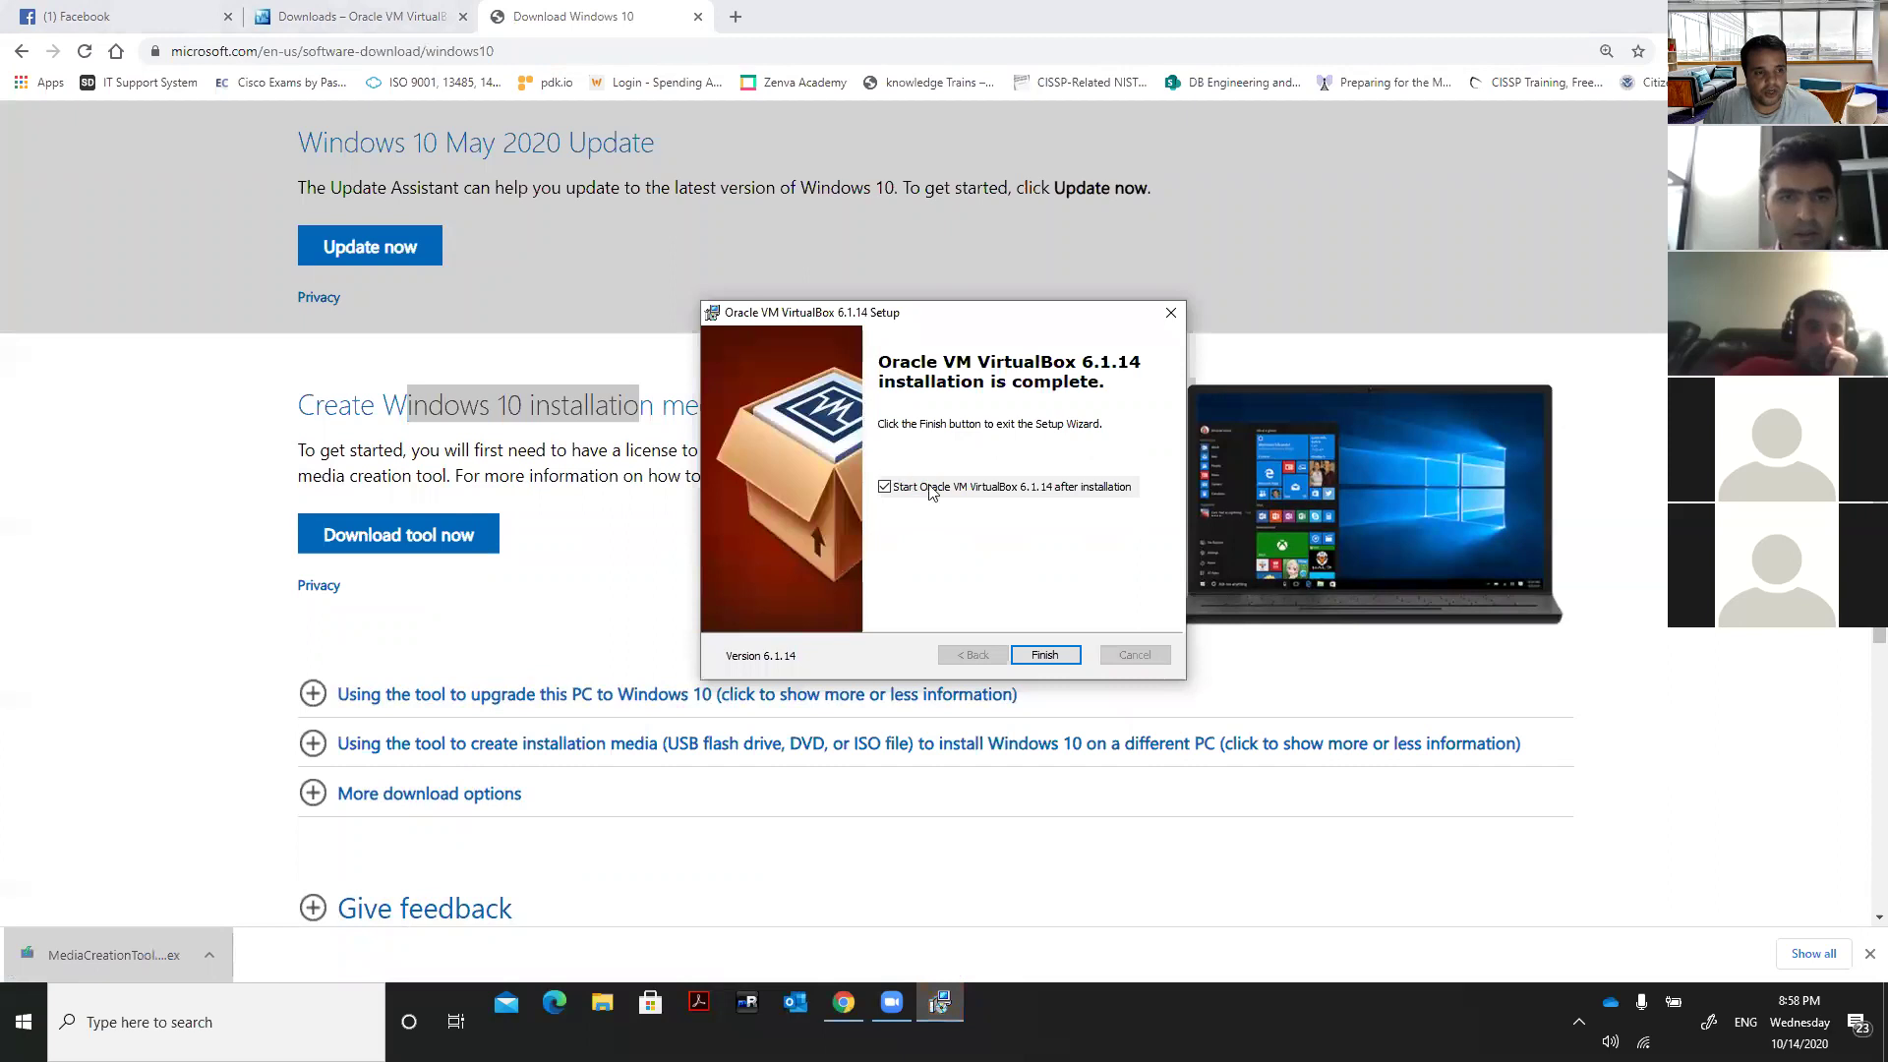
click(1025, 659)
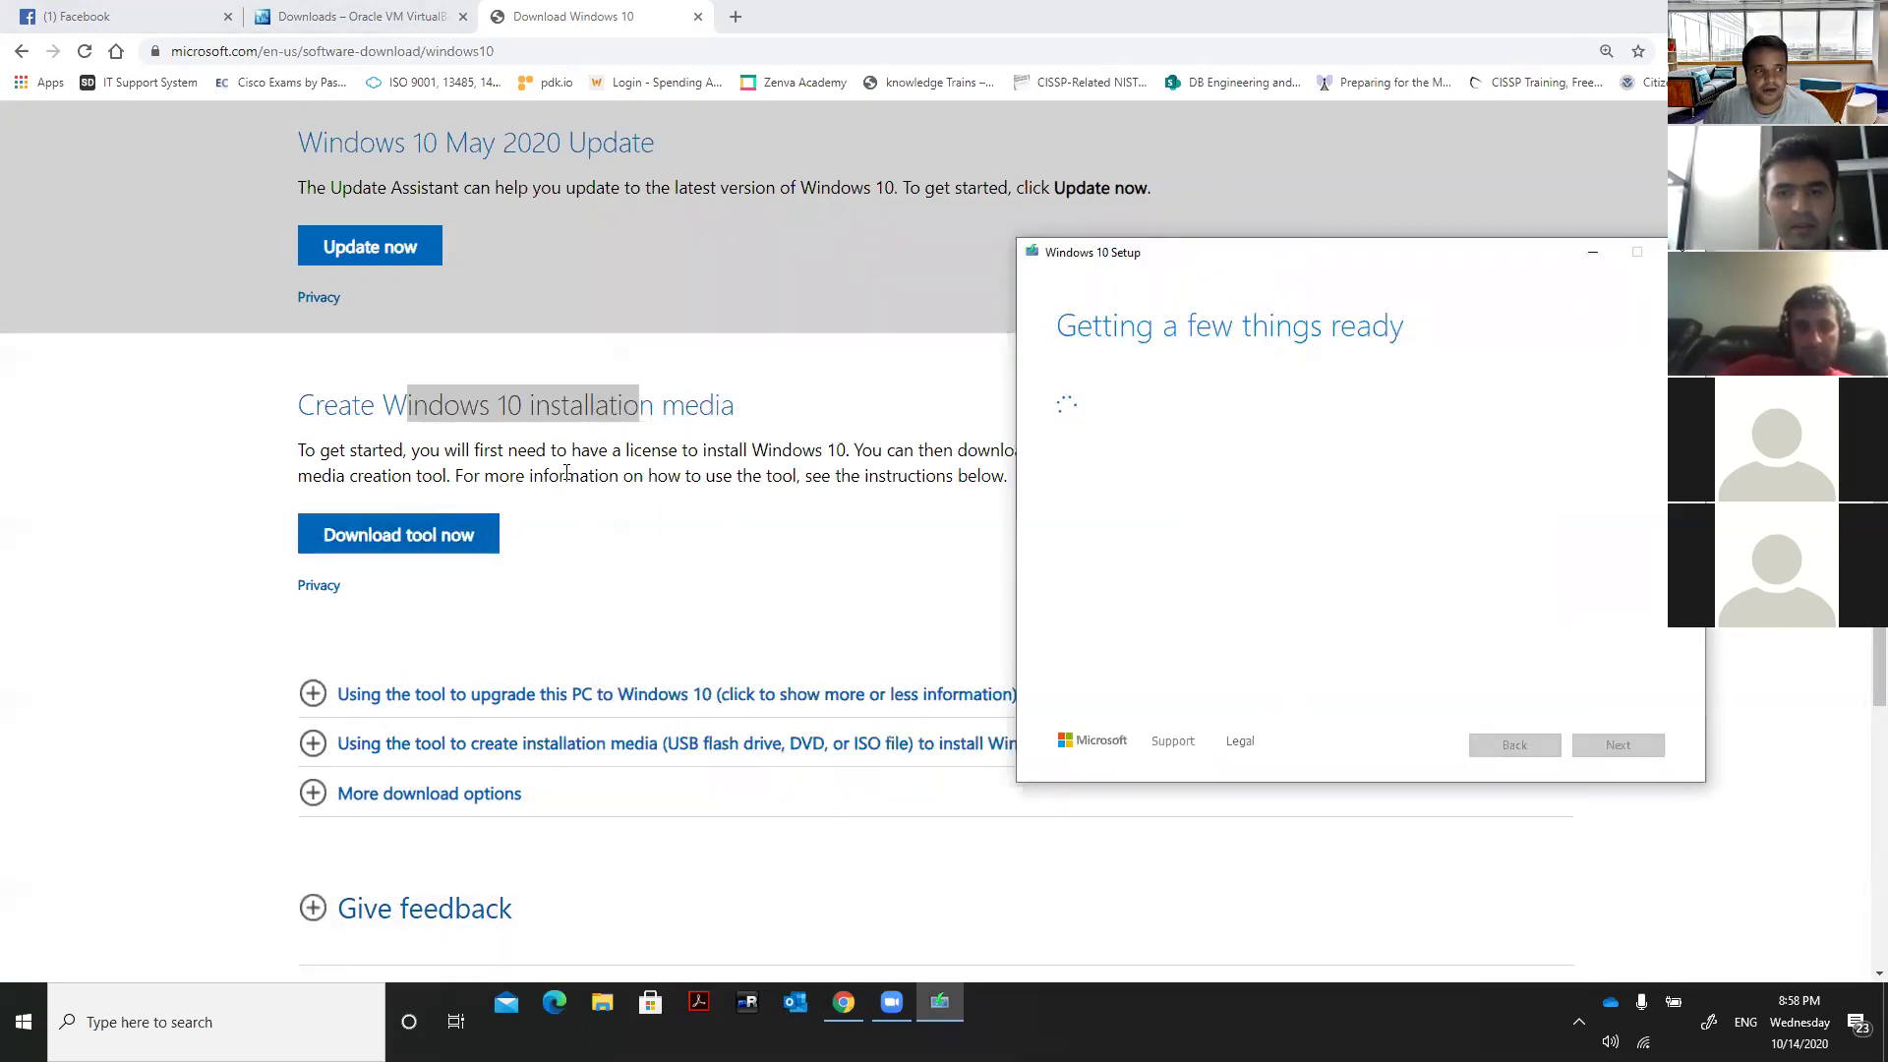
Scroll through the license terms in Windows 10 Setup and accept them.
drag(1208, 267, 1318, 274)
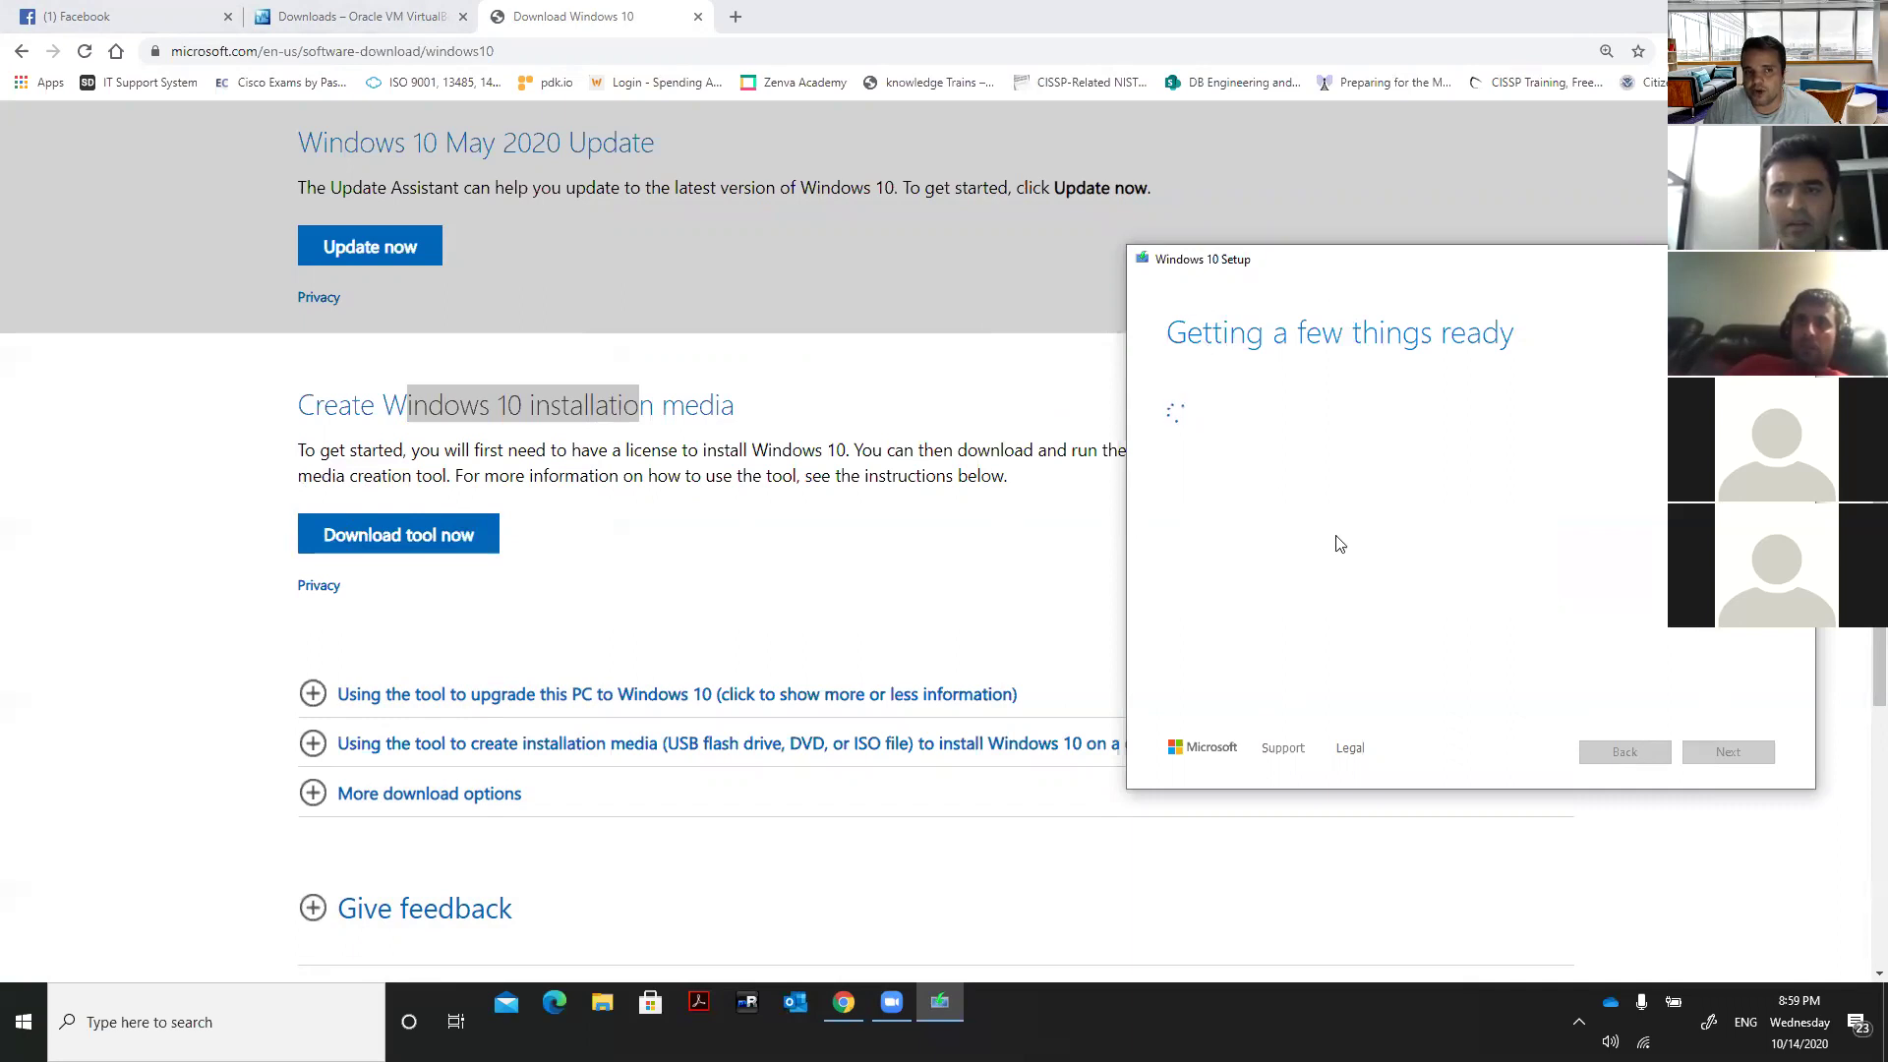
drag(1448, 255, 1259, 256)
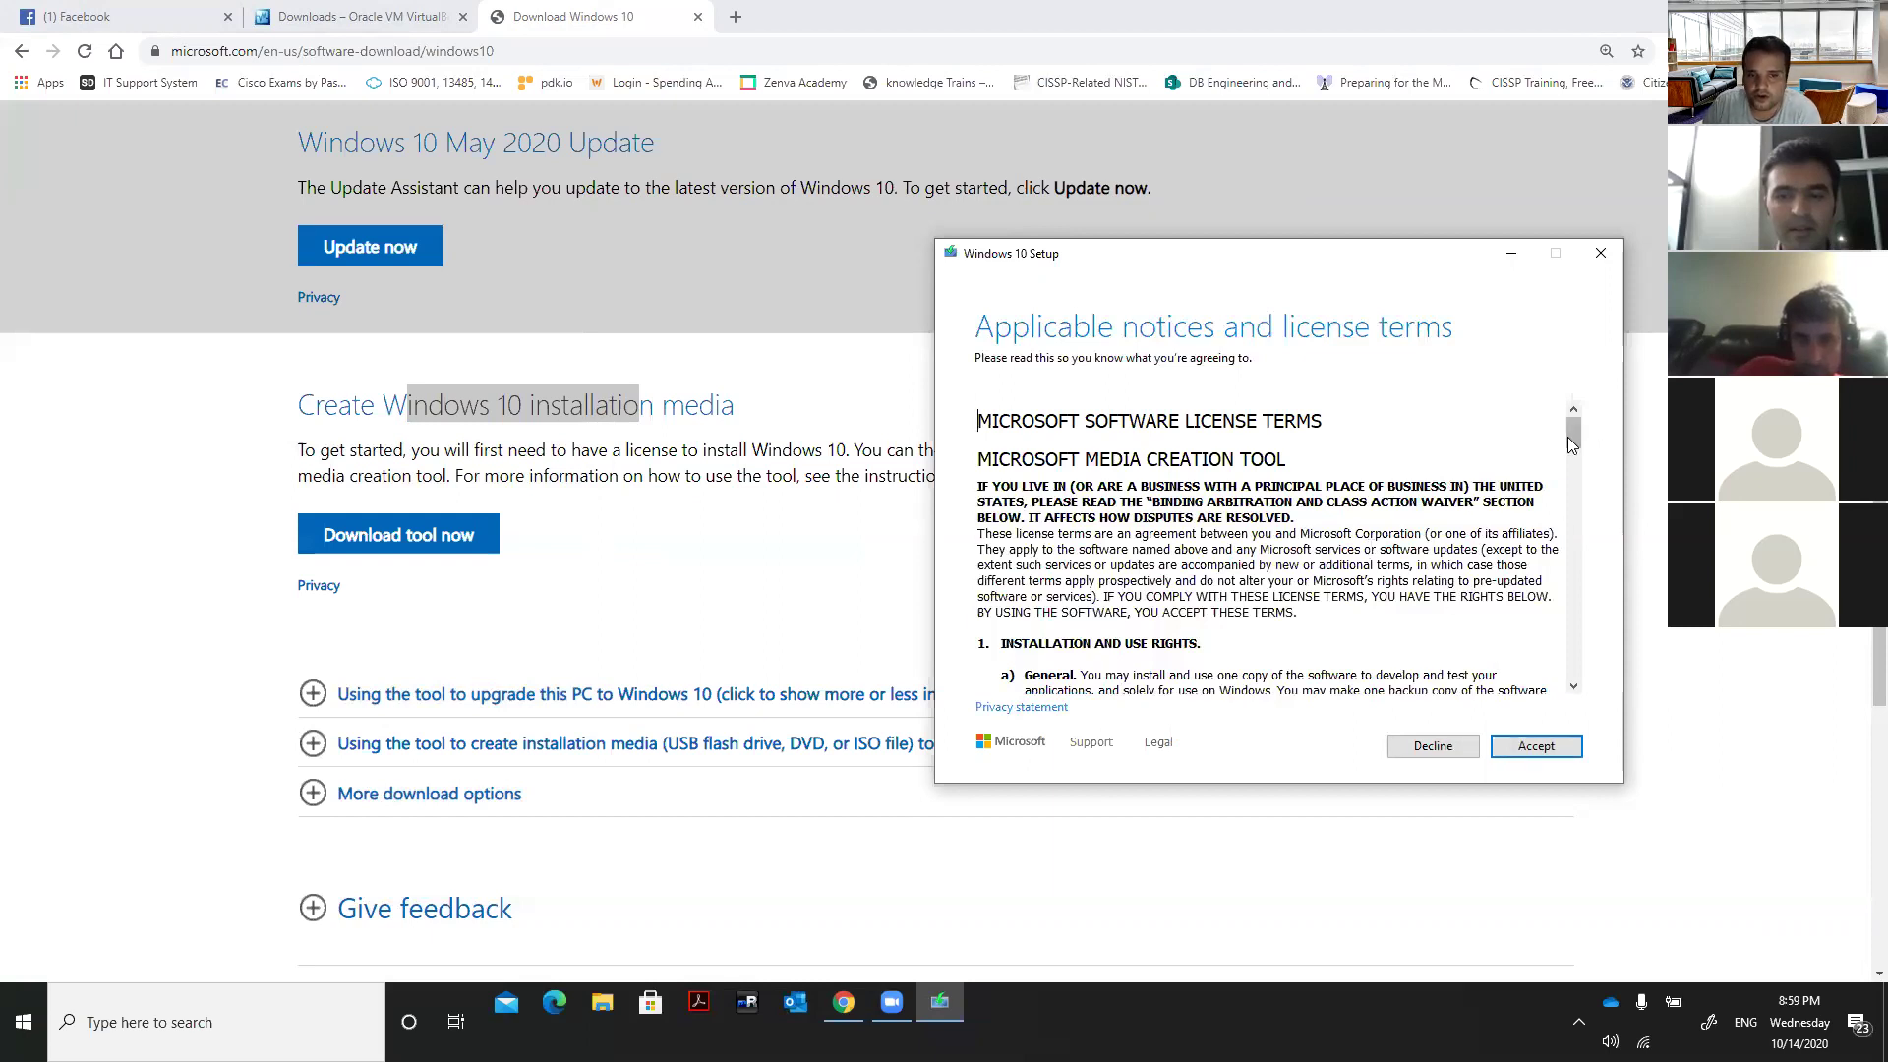
drag(1573, 439, 1549, 673)
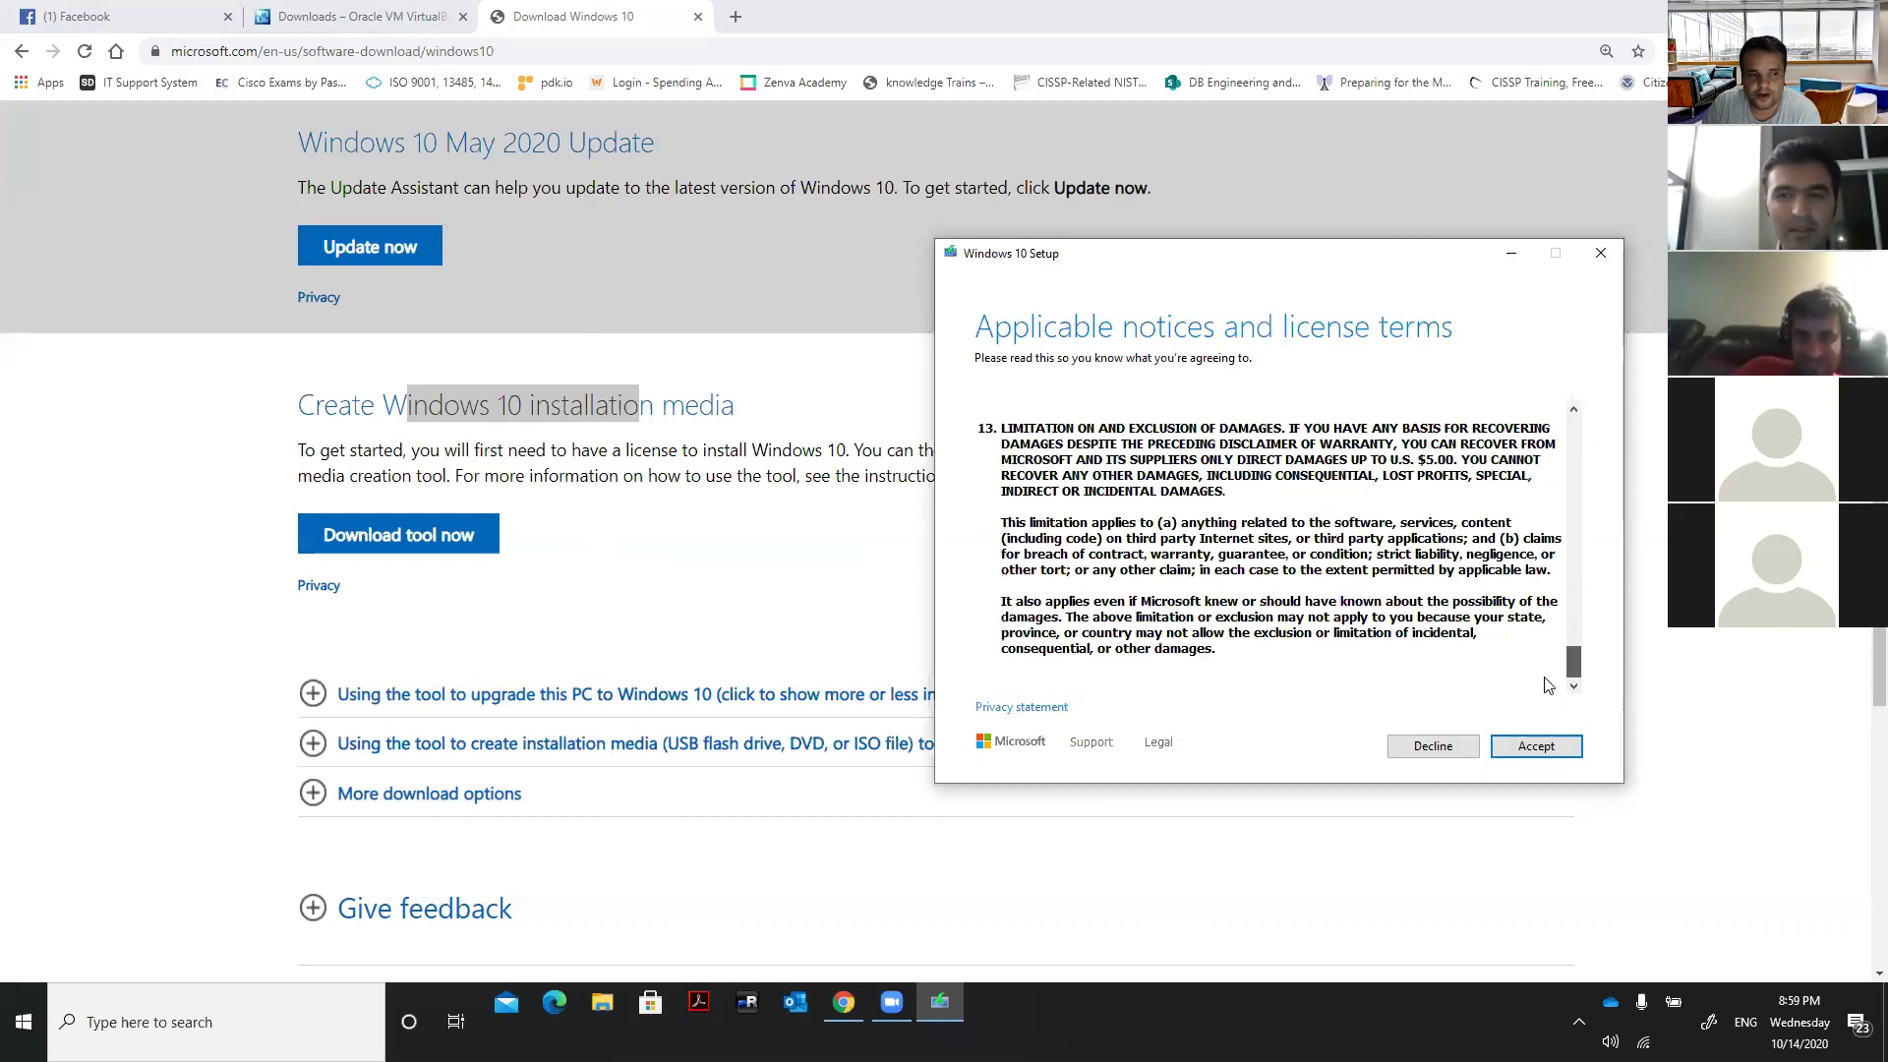
click(1519, 745)
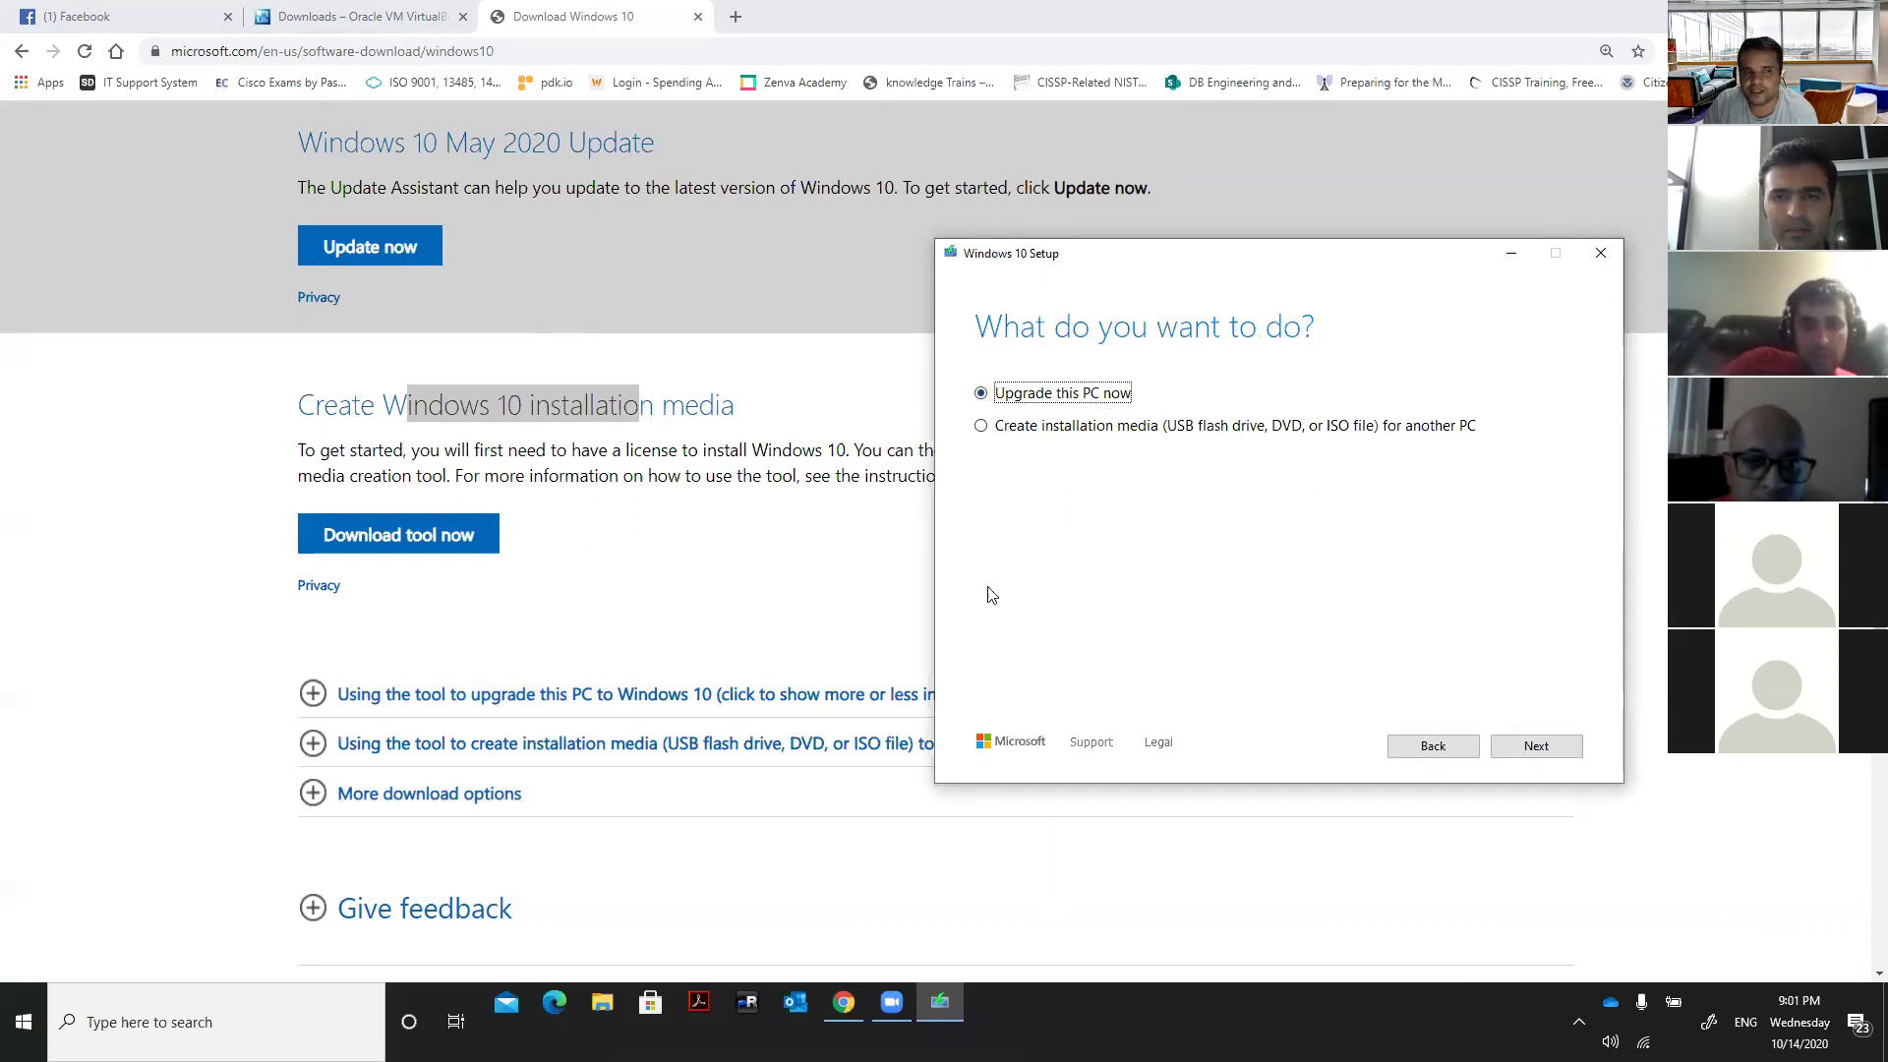
Choose to create installation media for another PC, with the Windows 10 edition and 64-bit (x64) architecture.
click(1077, 429)
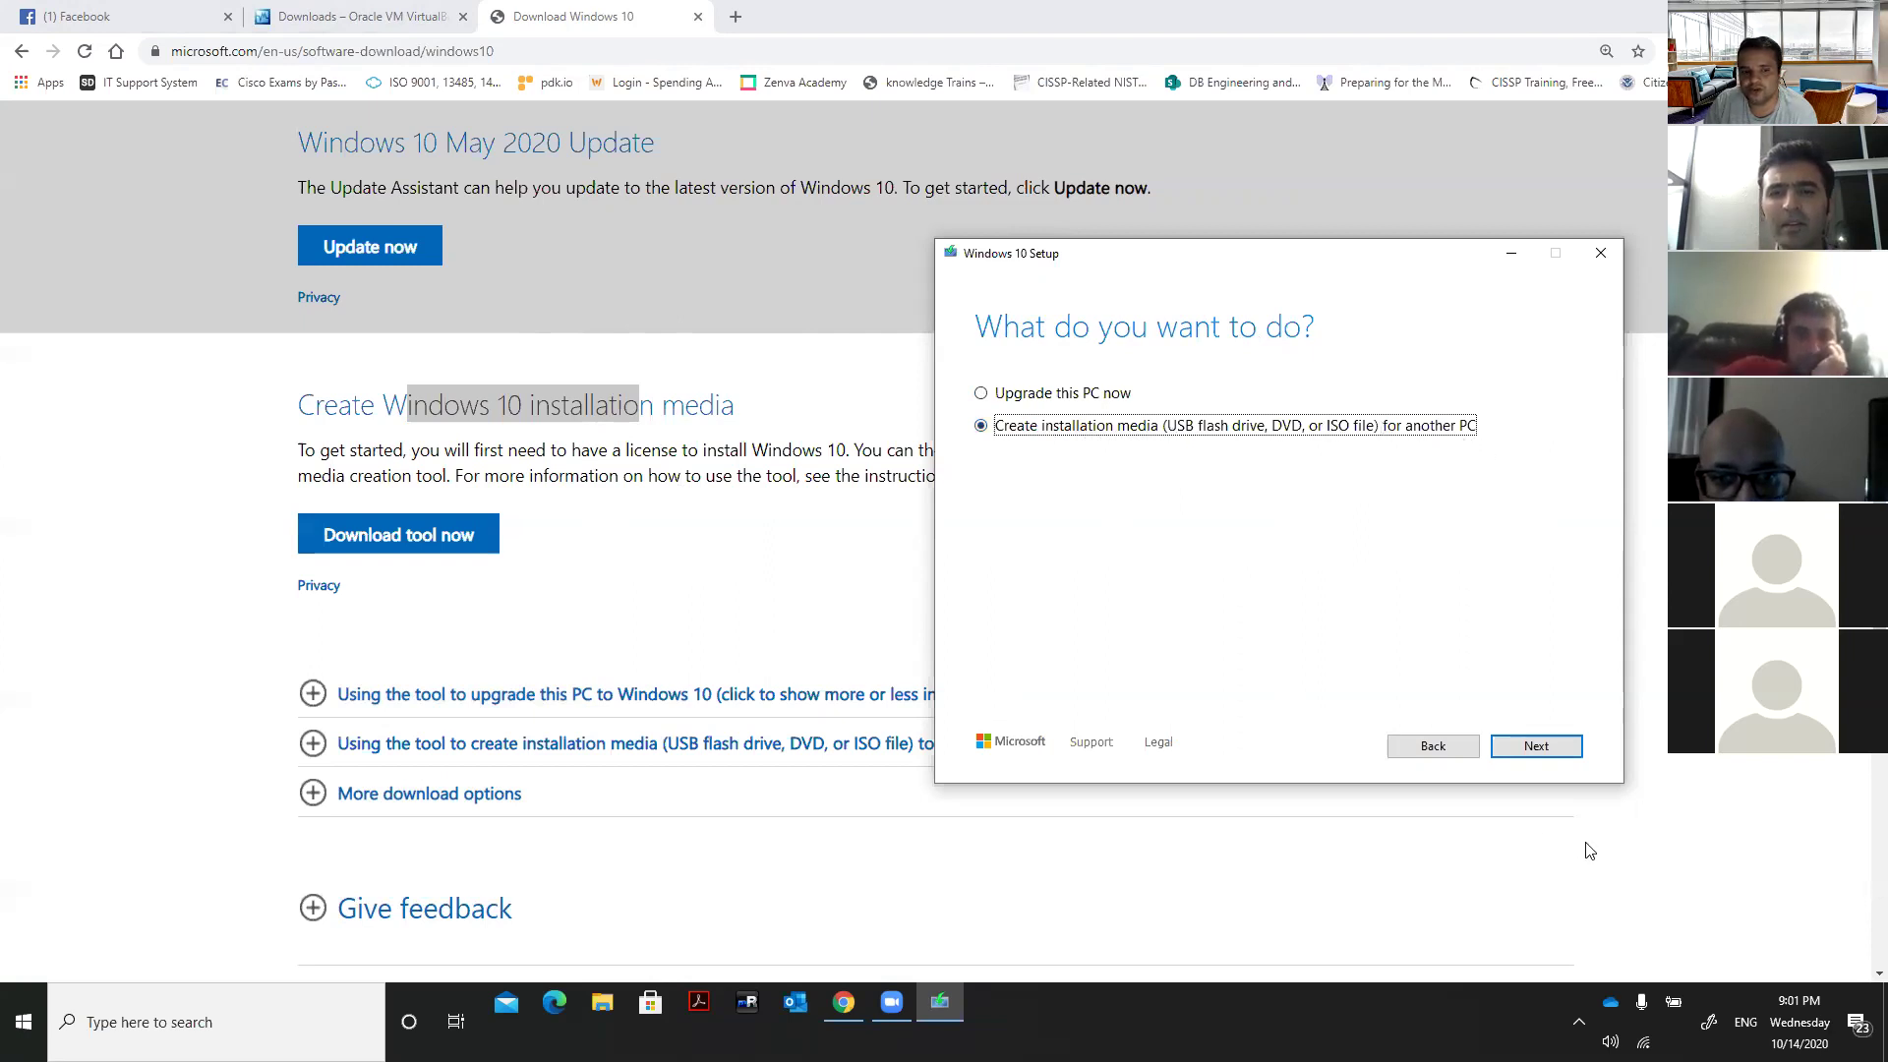
click(1520, 746)
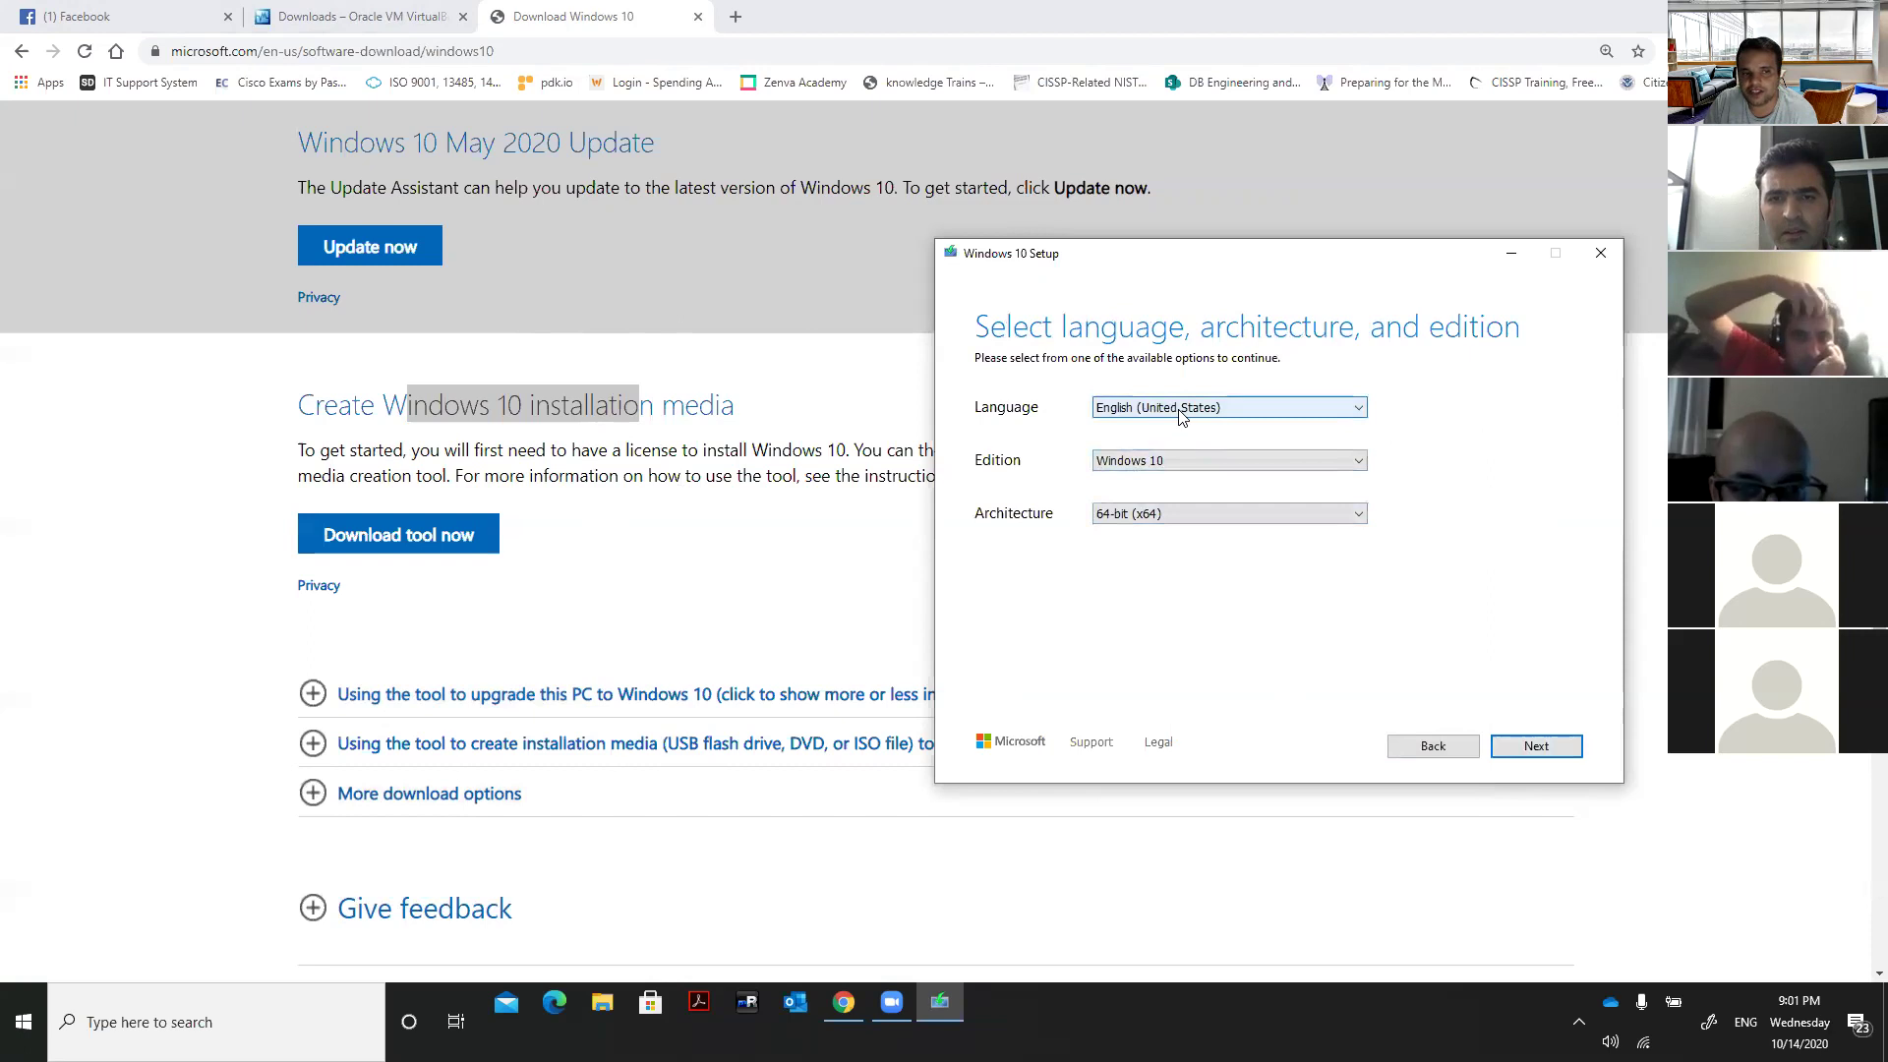
click(1140, 463)
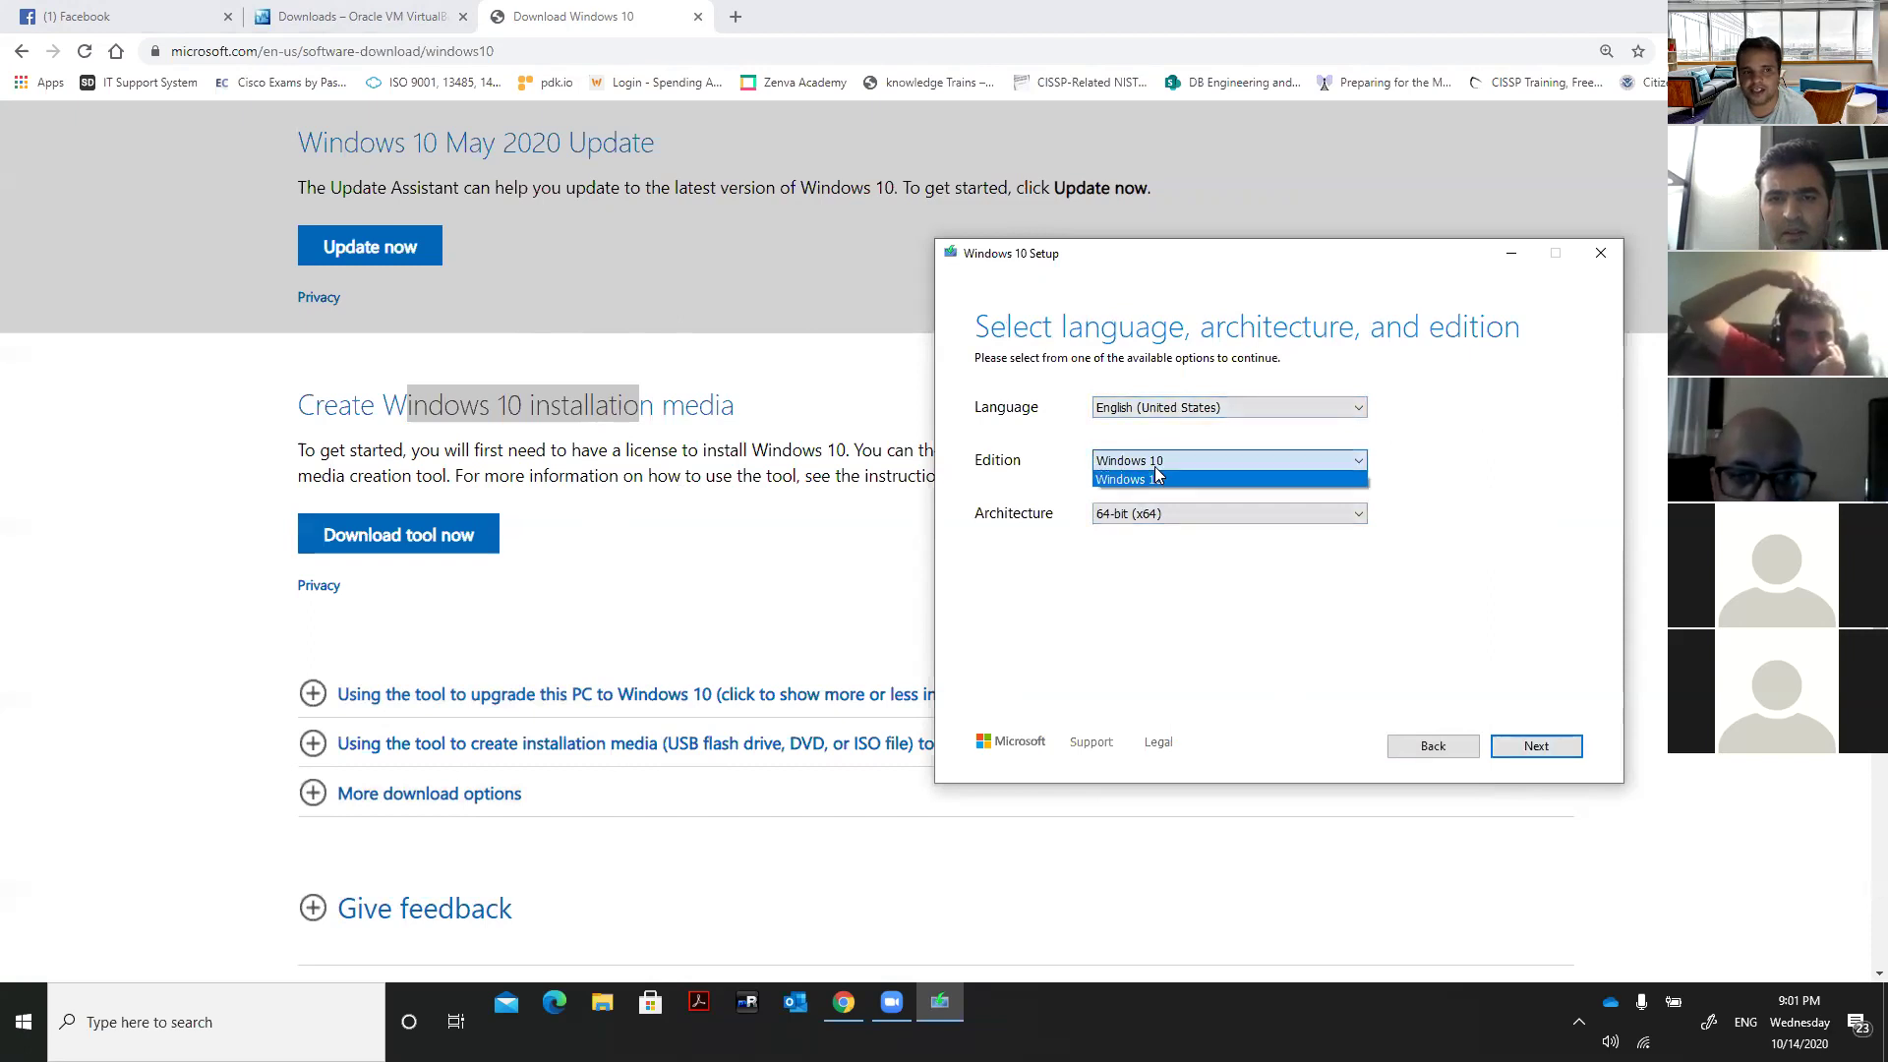
click(1141, 480)
click(1118, 517)
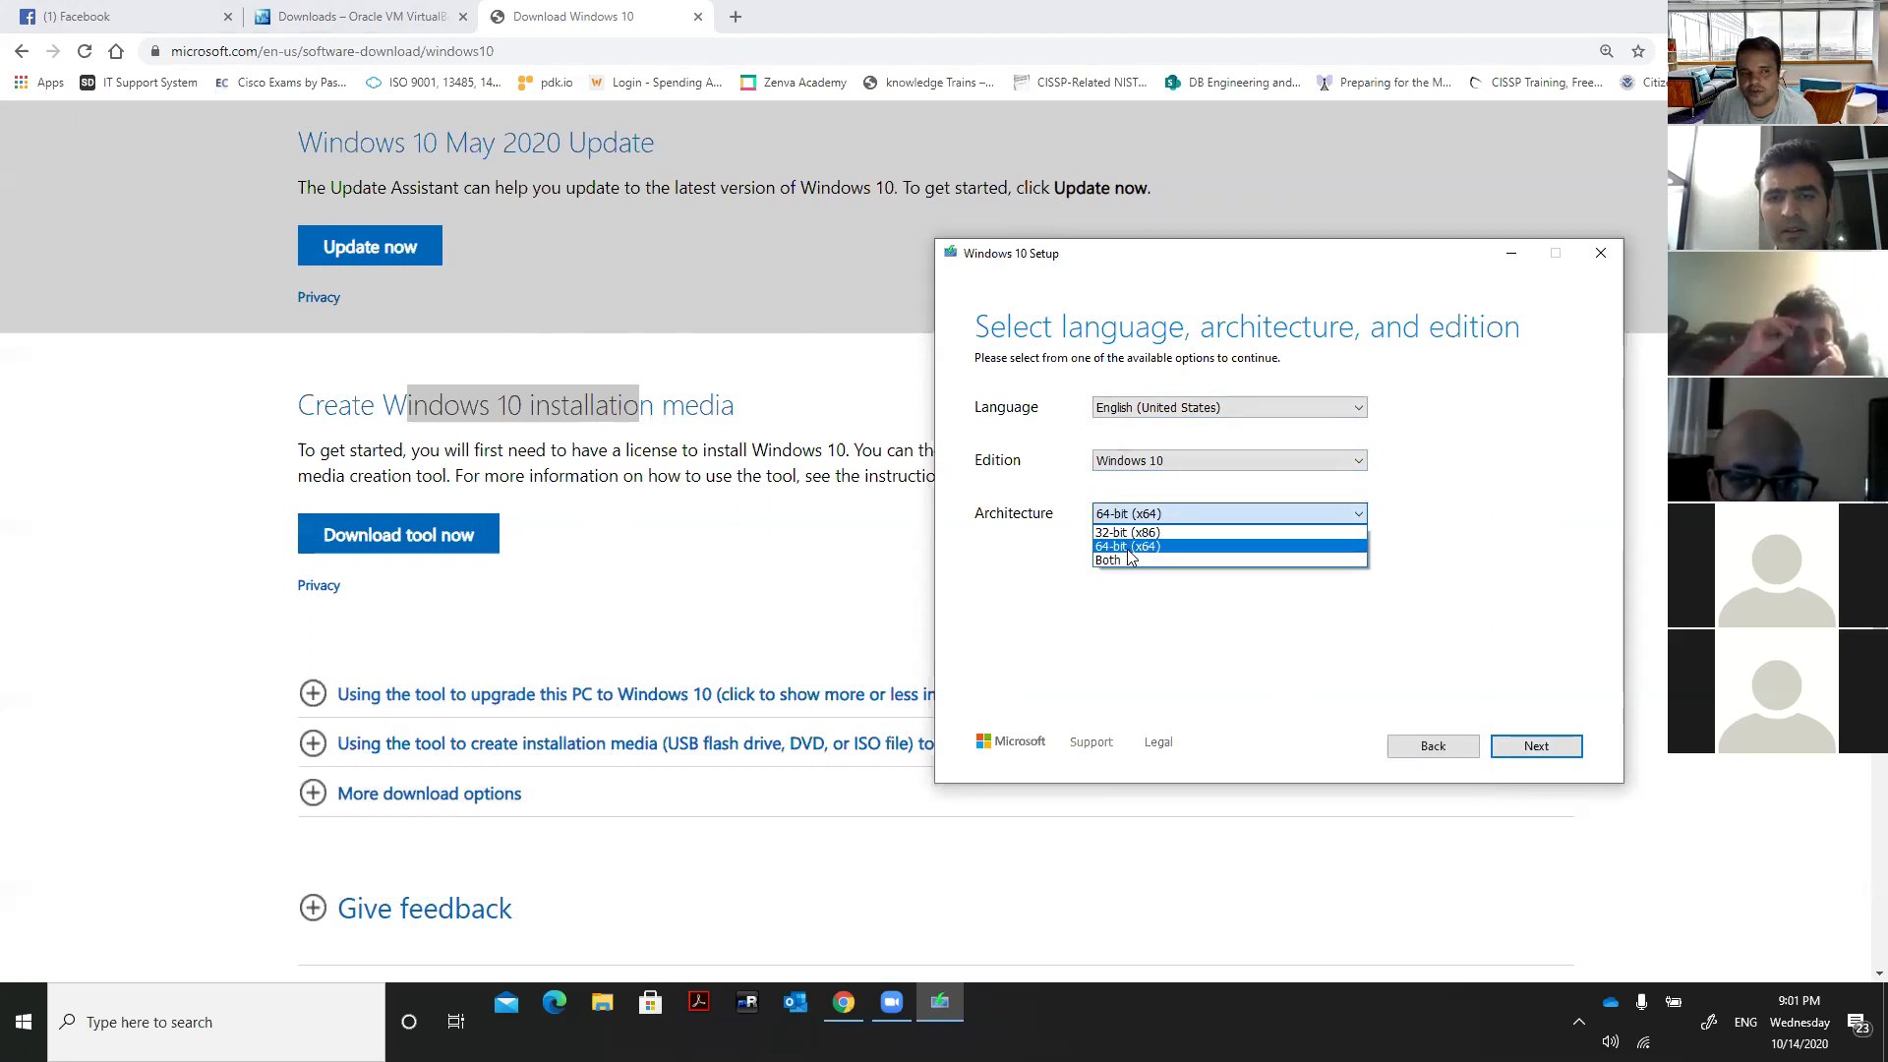
click(1121, 548)
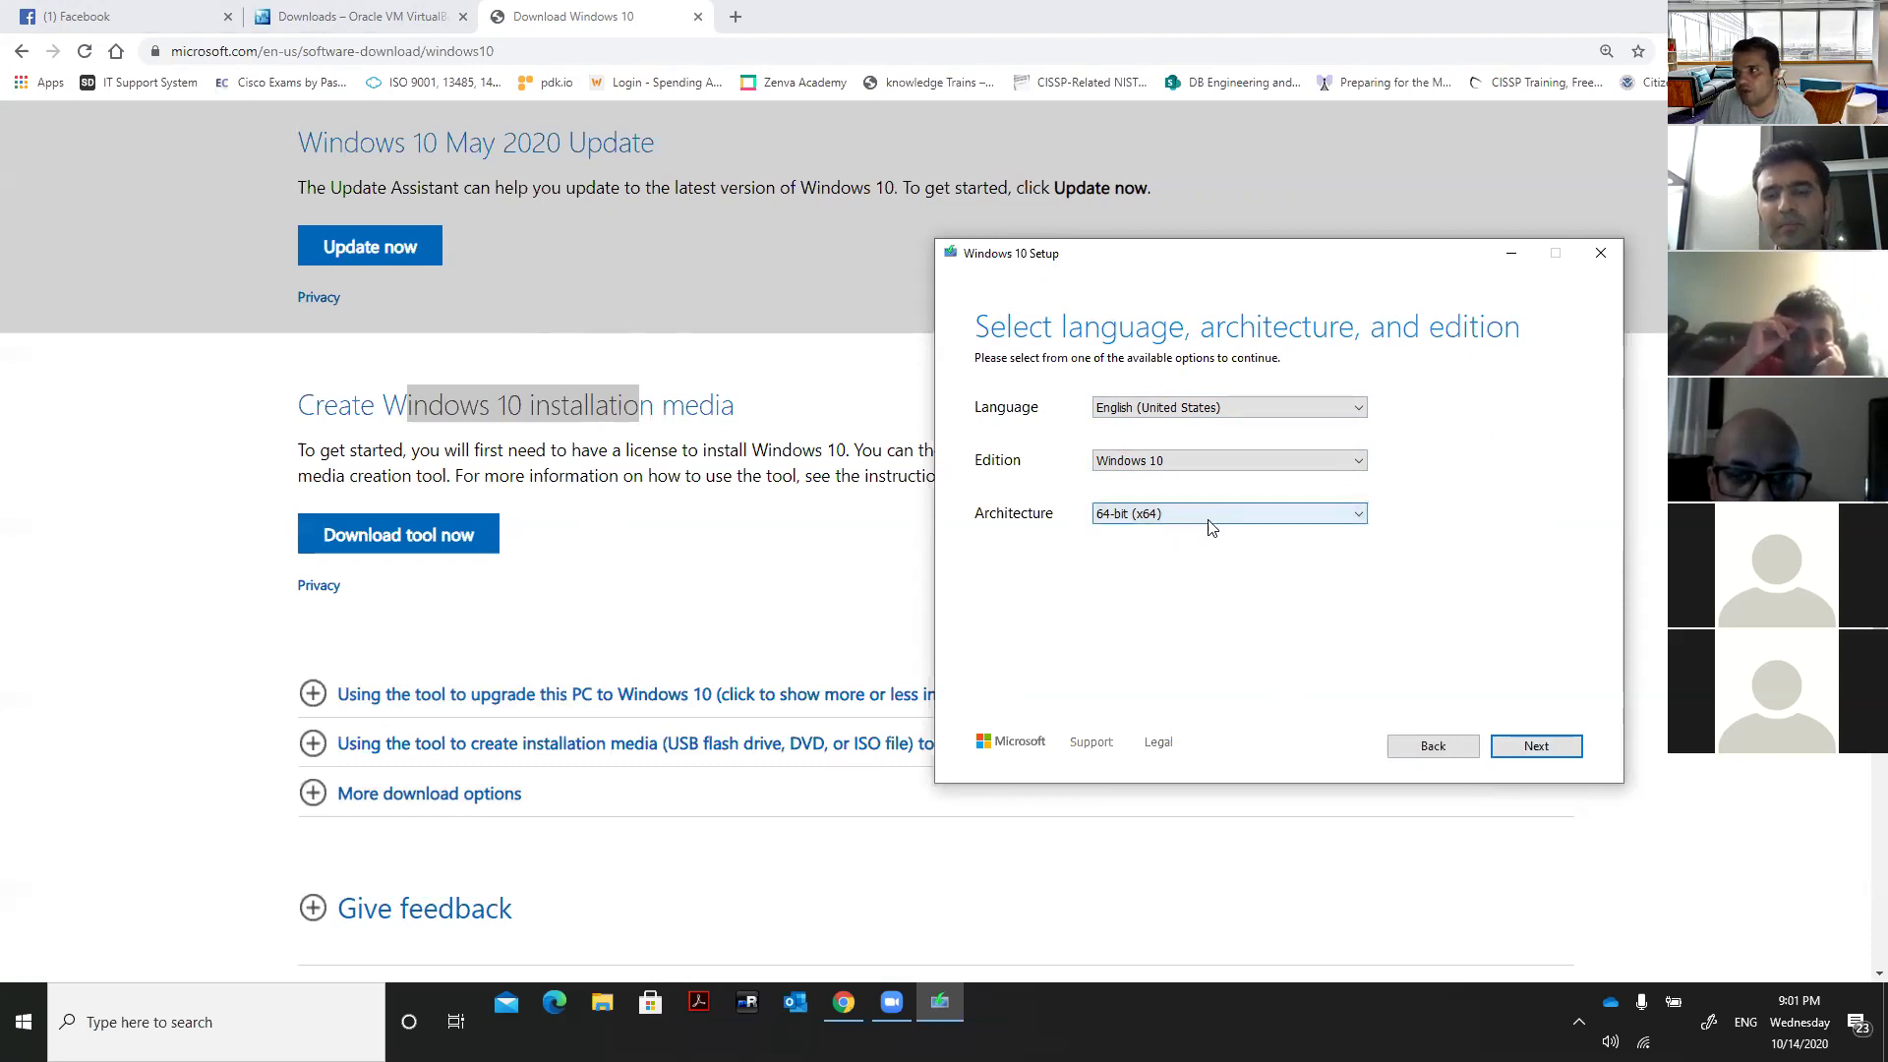
click(1531, 749)
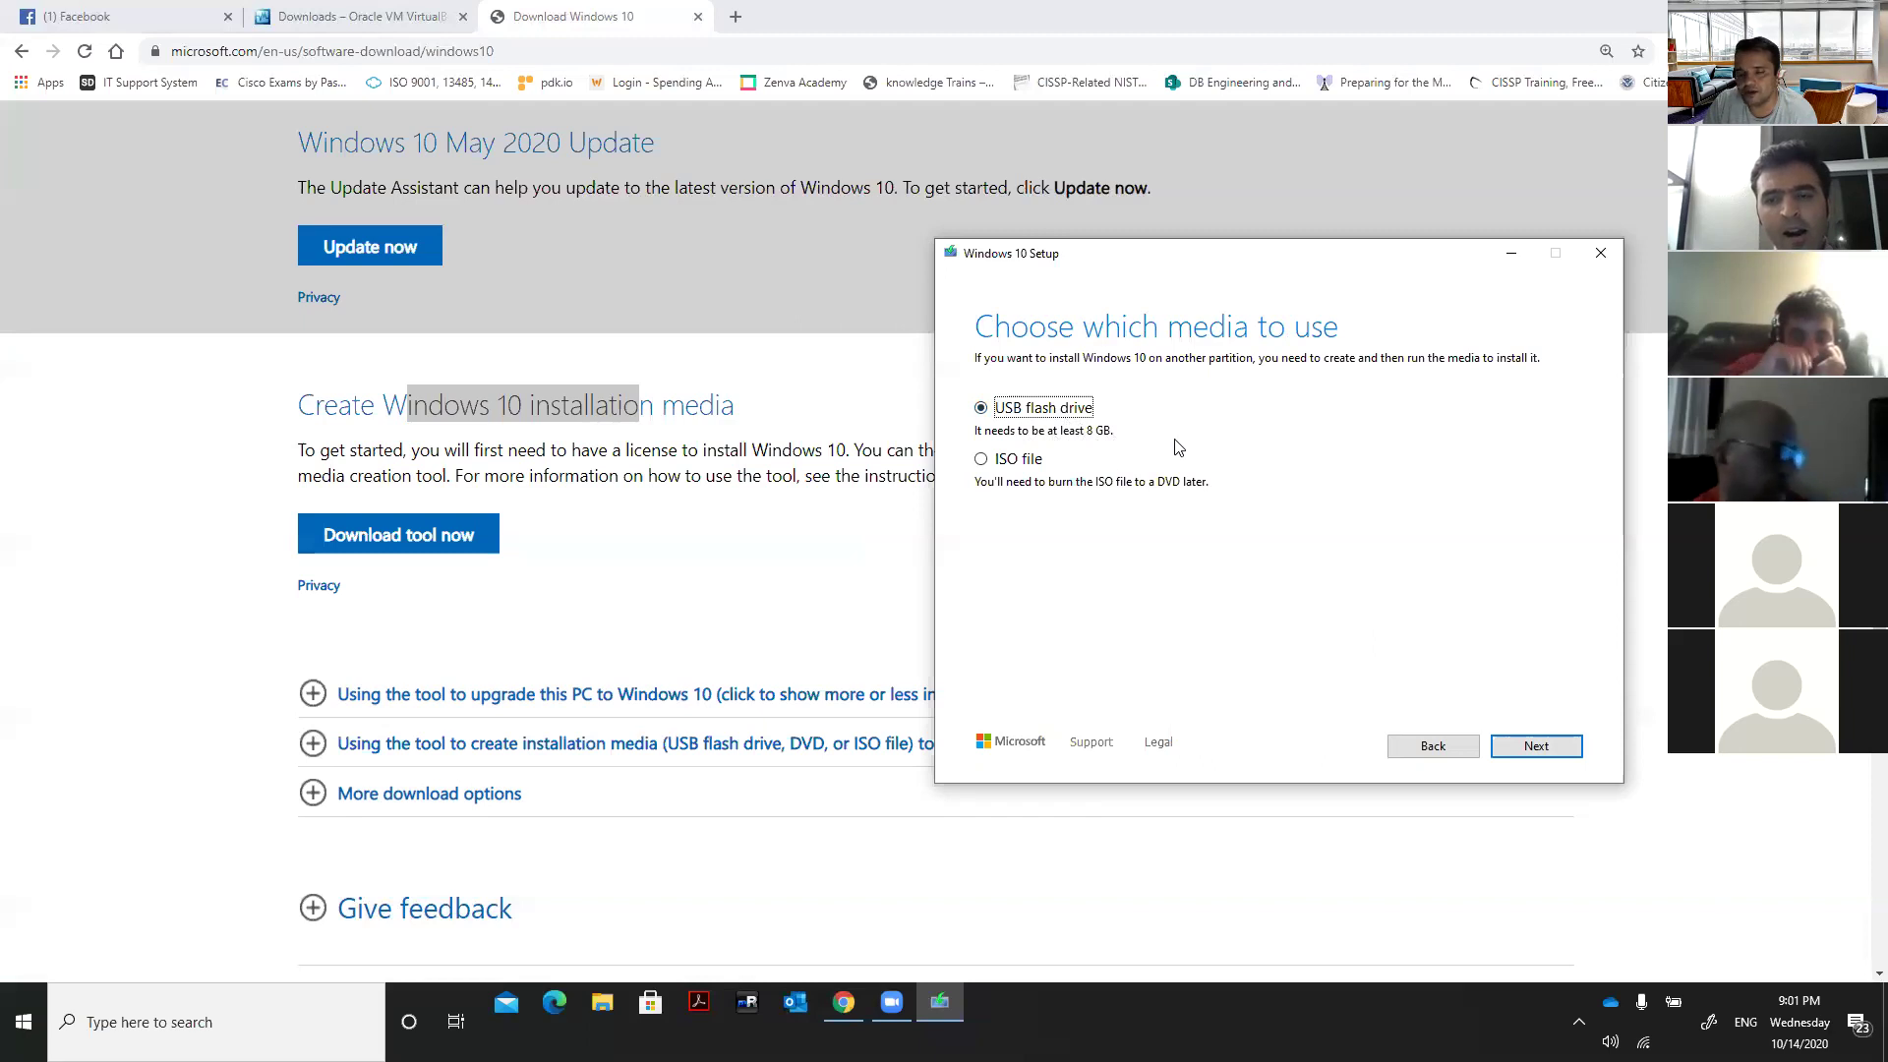
Choose ISO file as the installation media and save it as Windows10 in the Downloads folder.
click(999, 459)
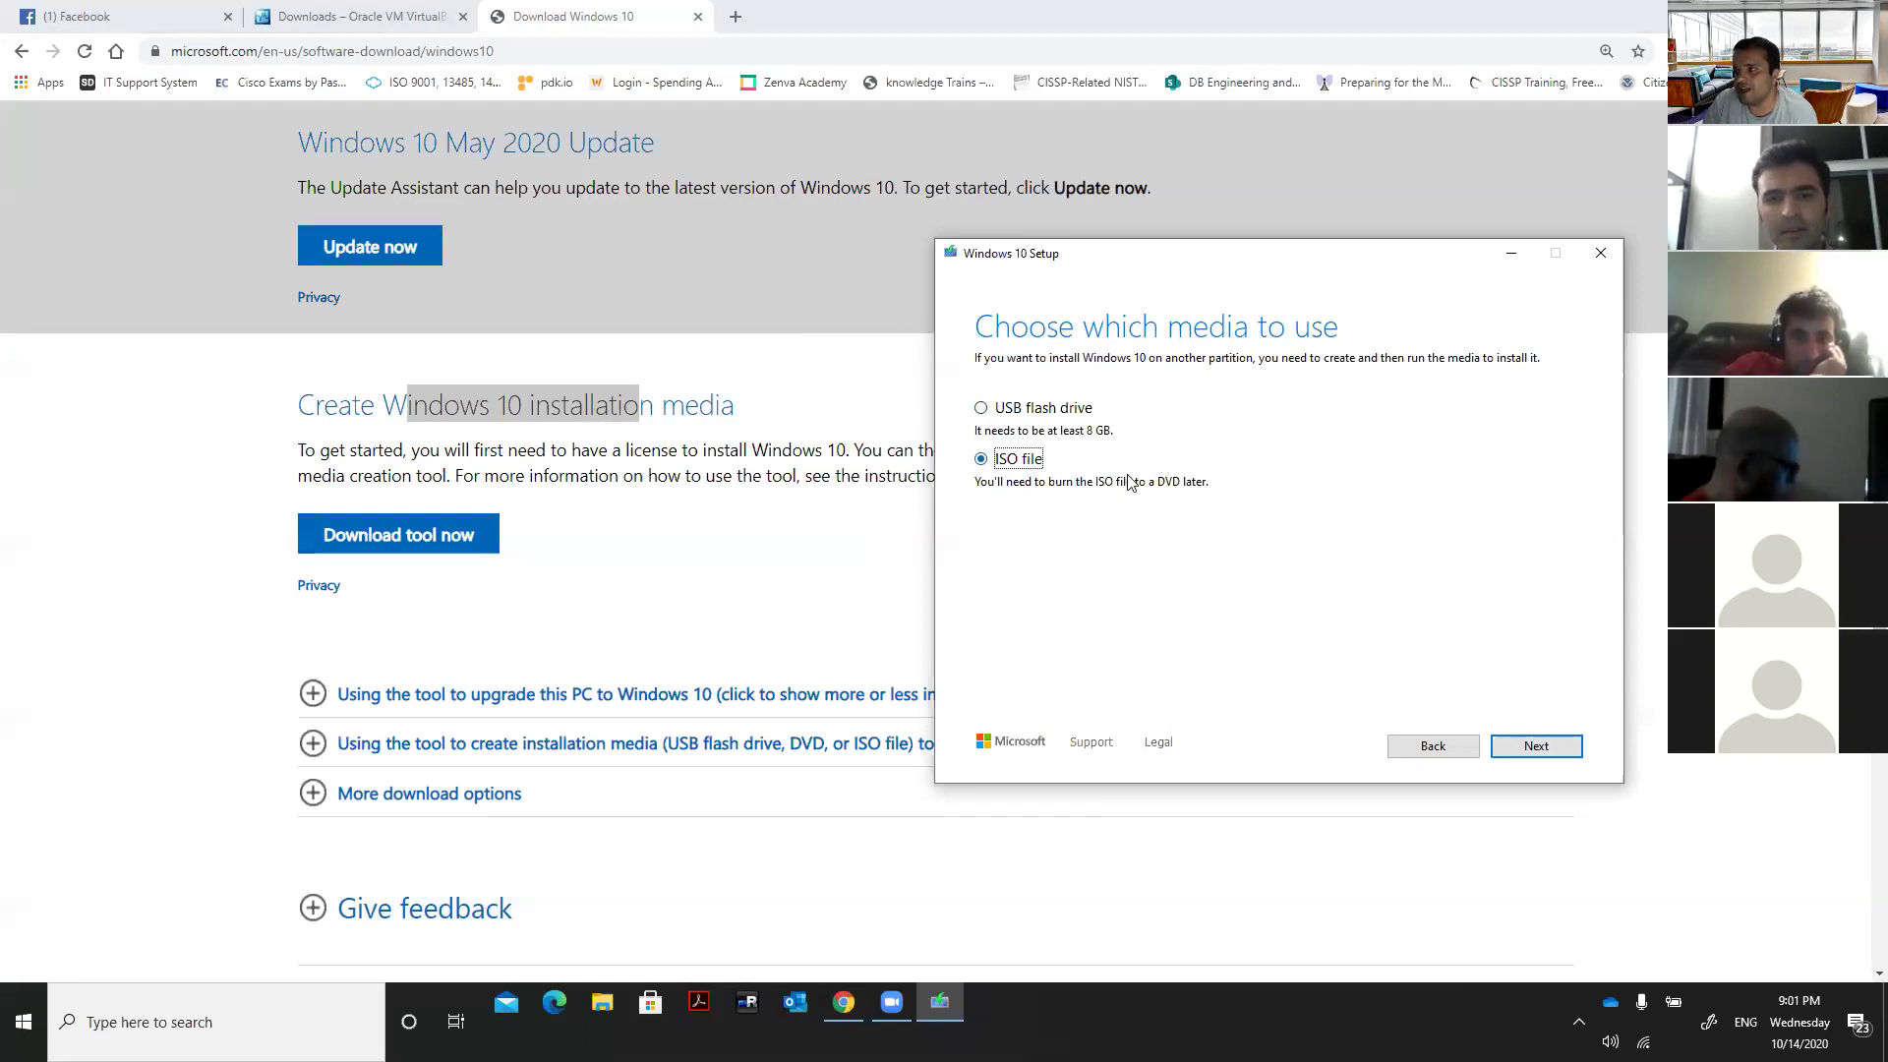
click(1517, 745)
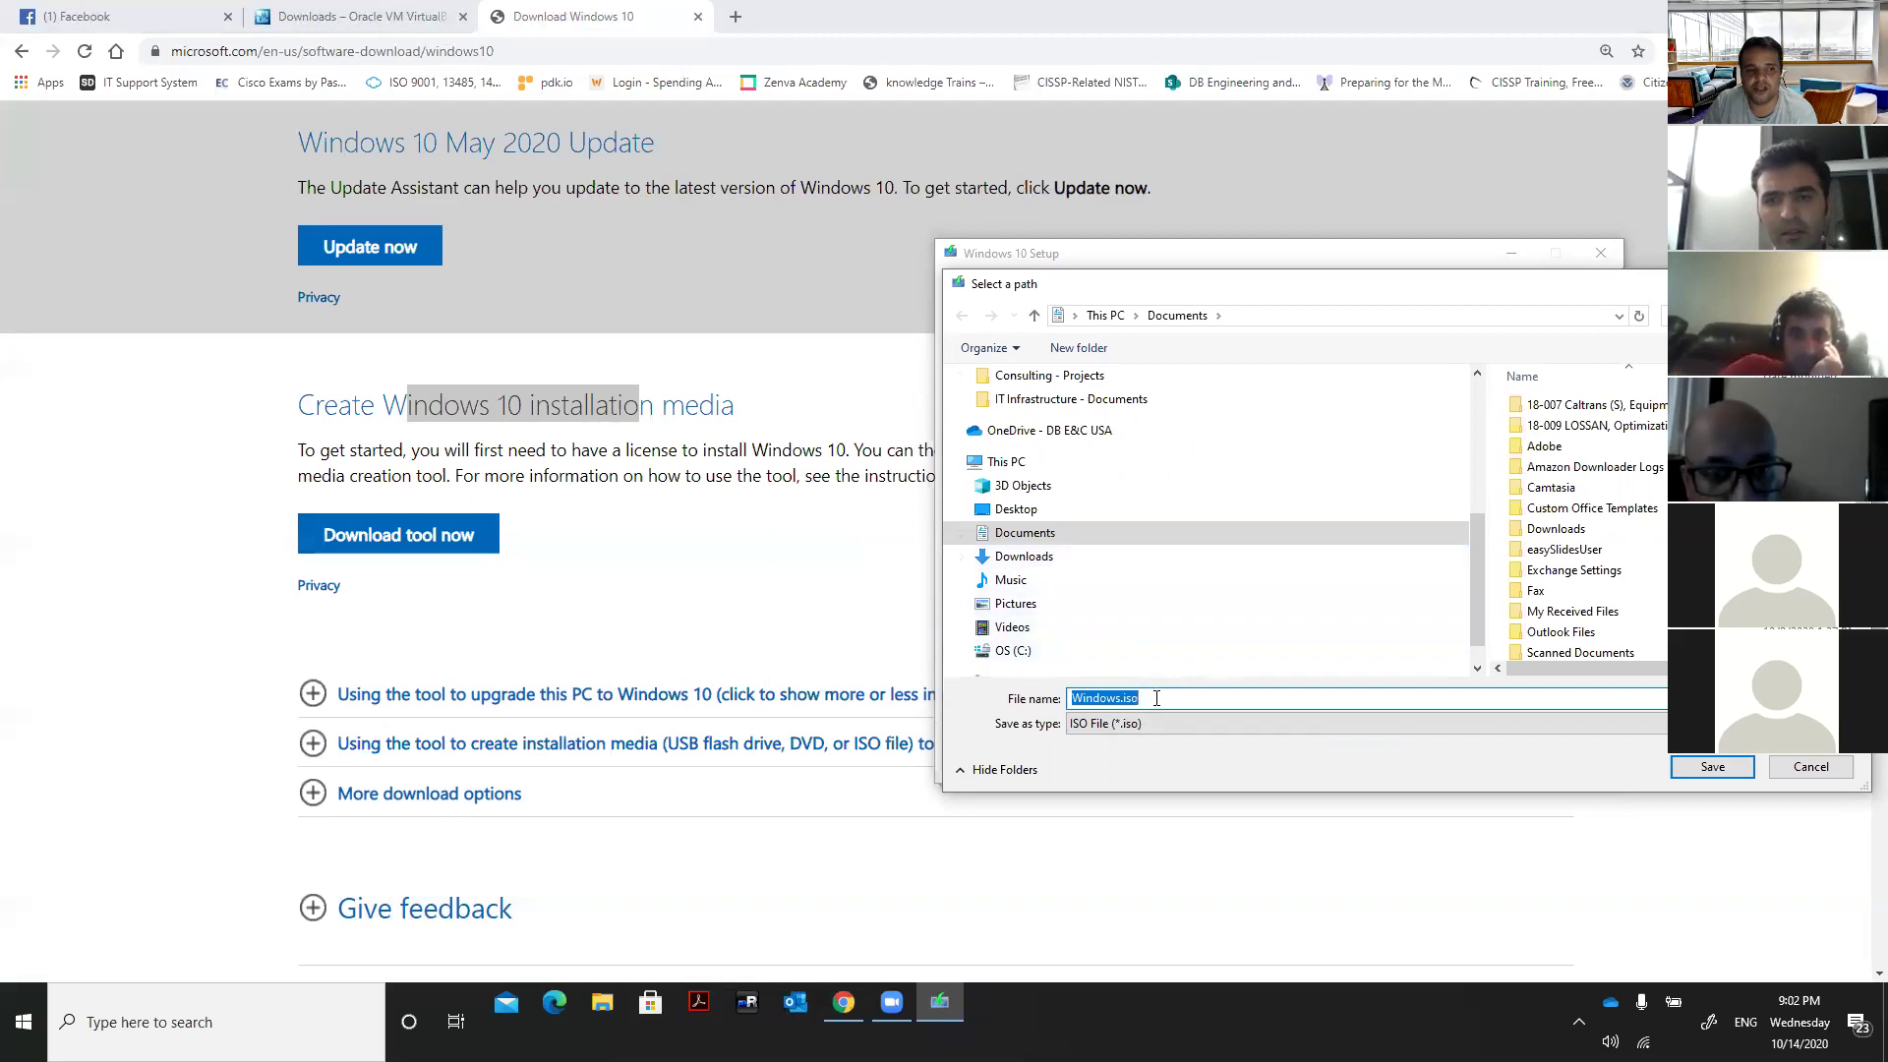
text(W)
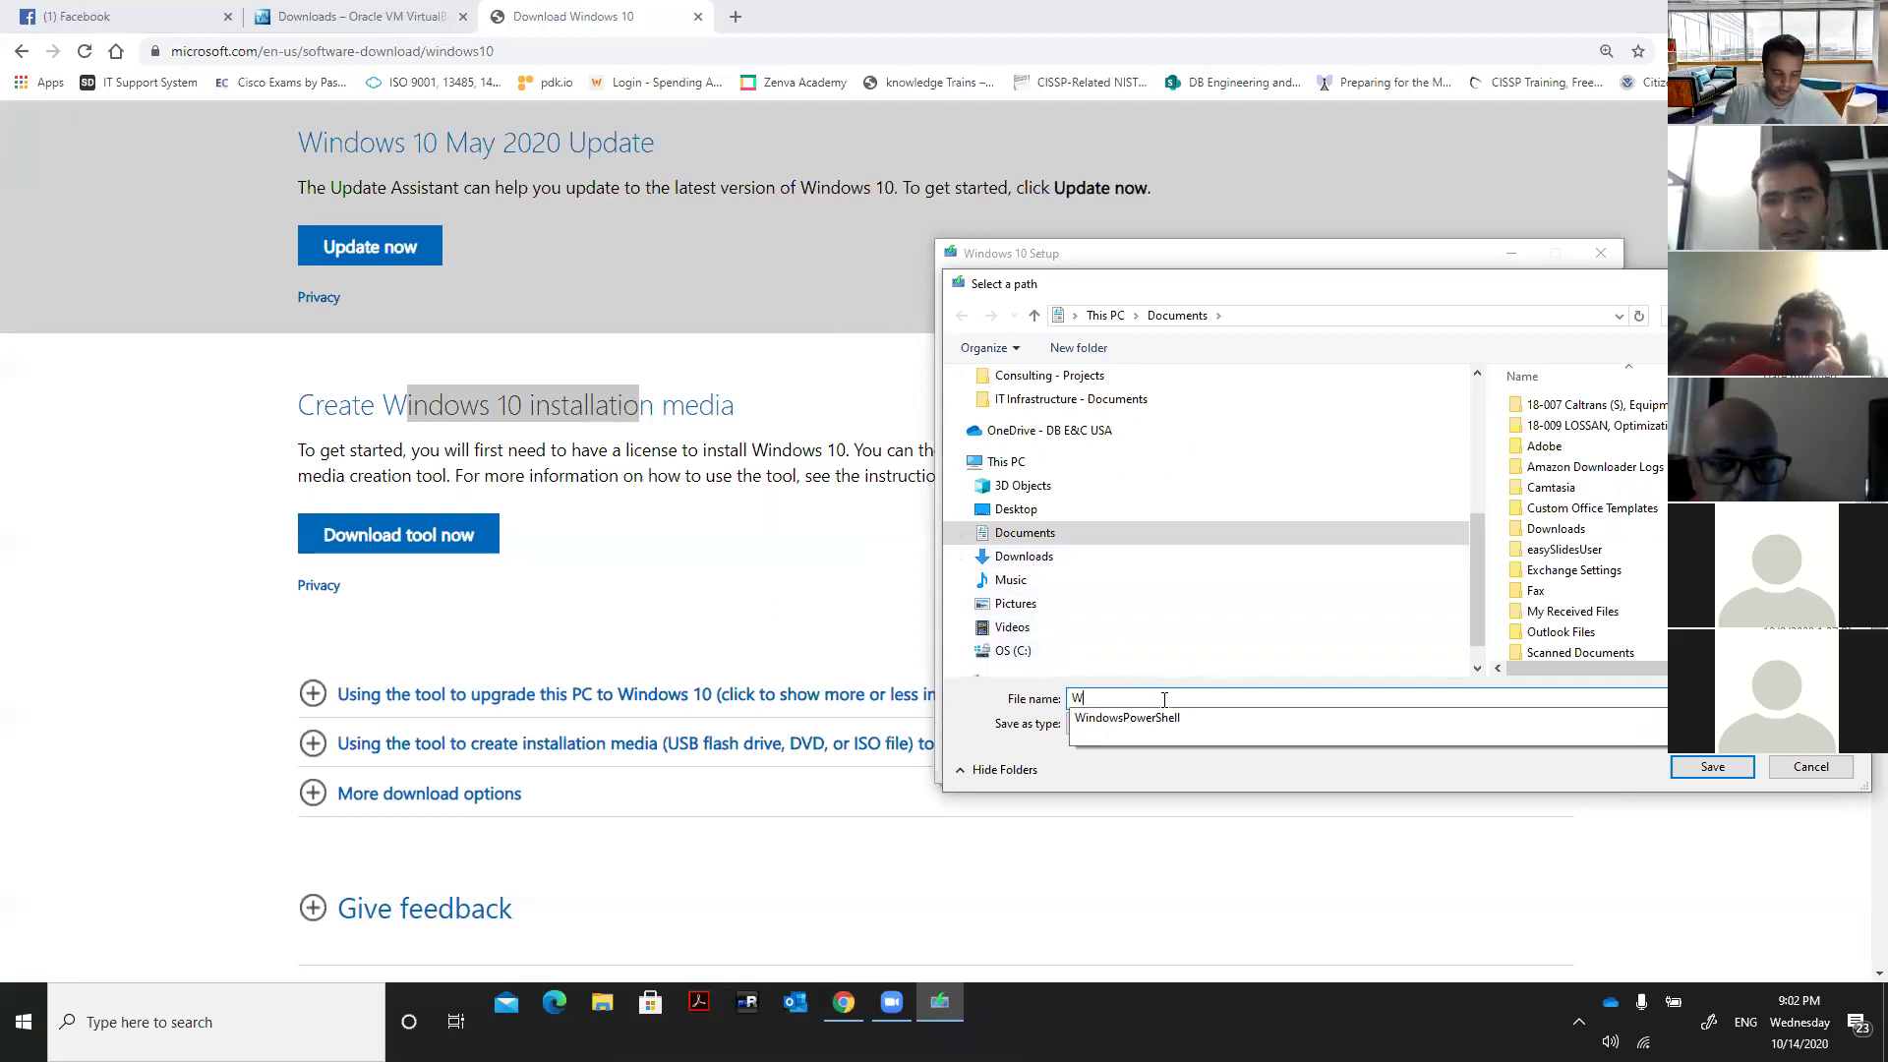
text(indows)
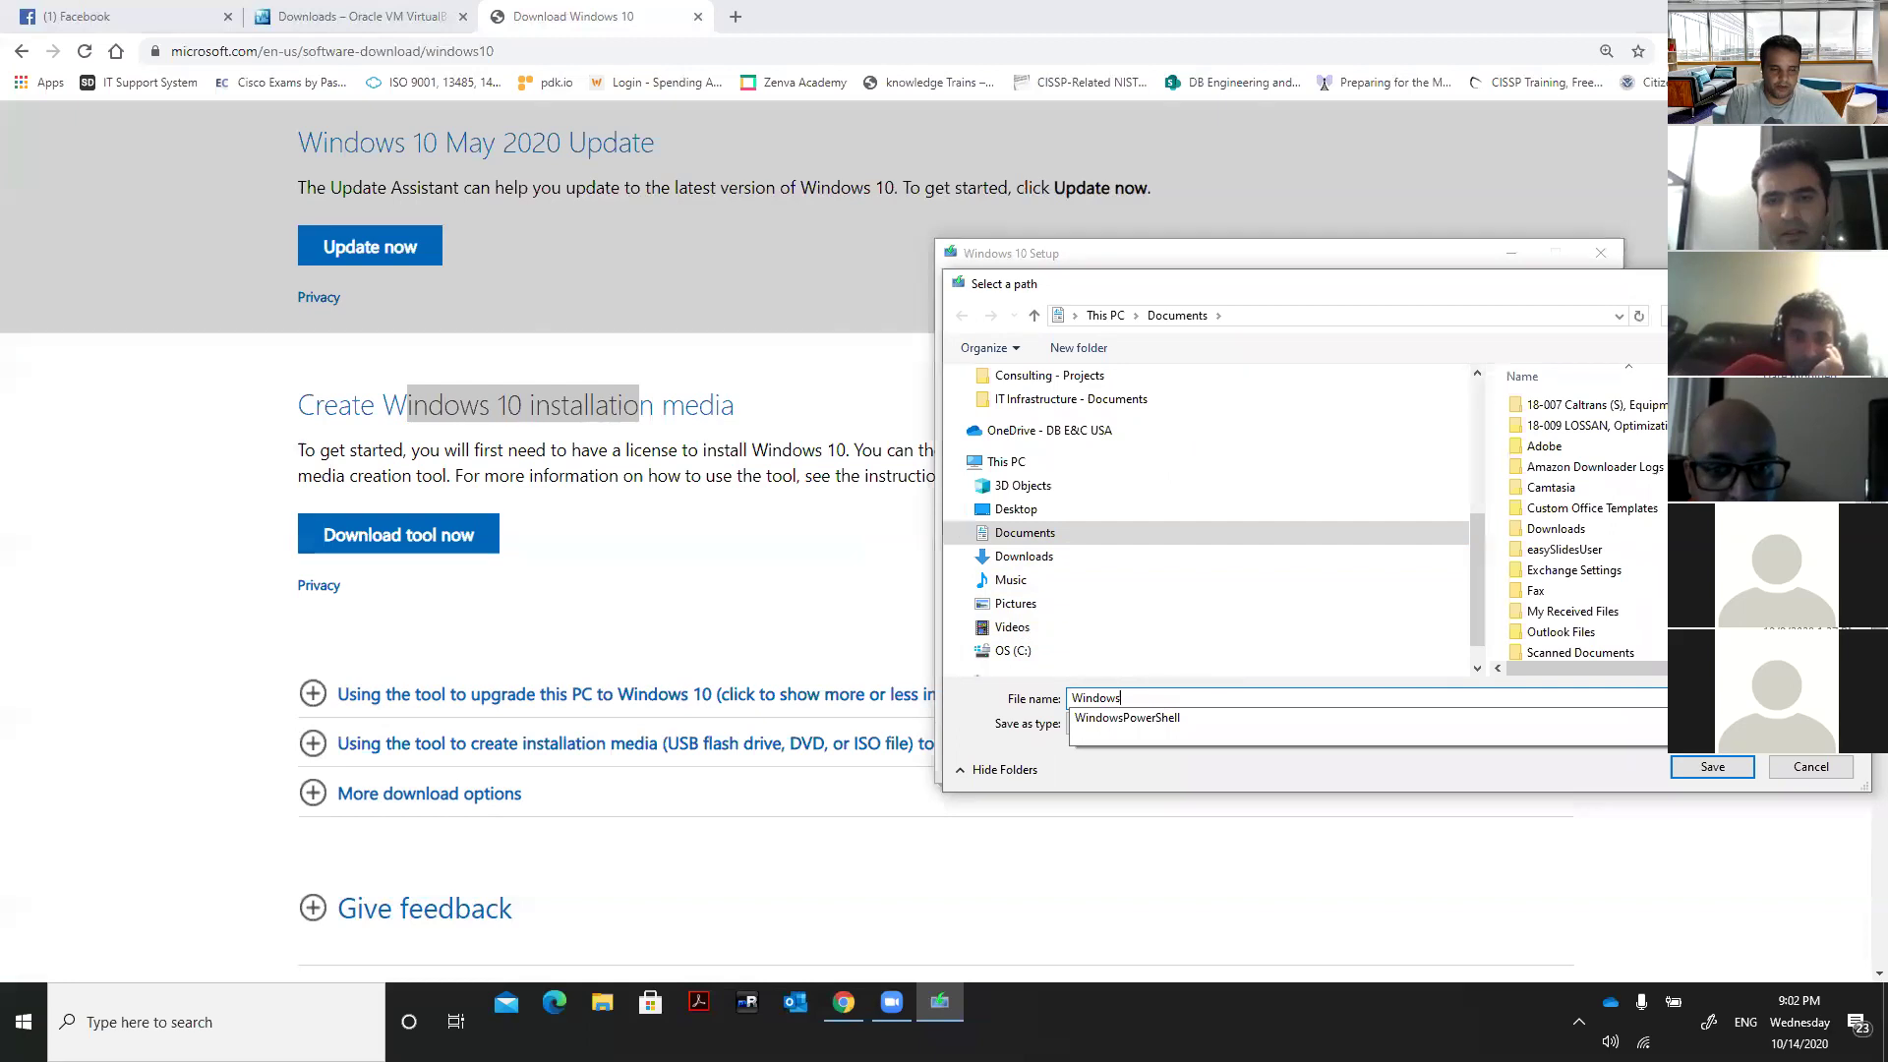
text(10)
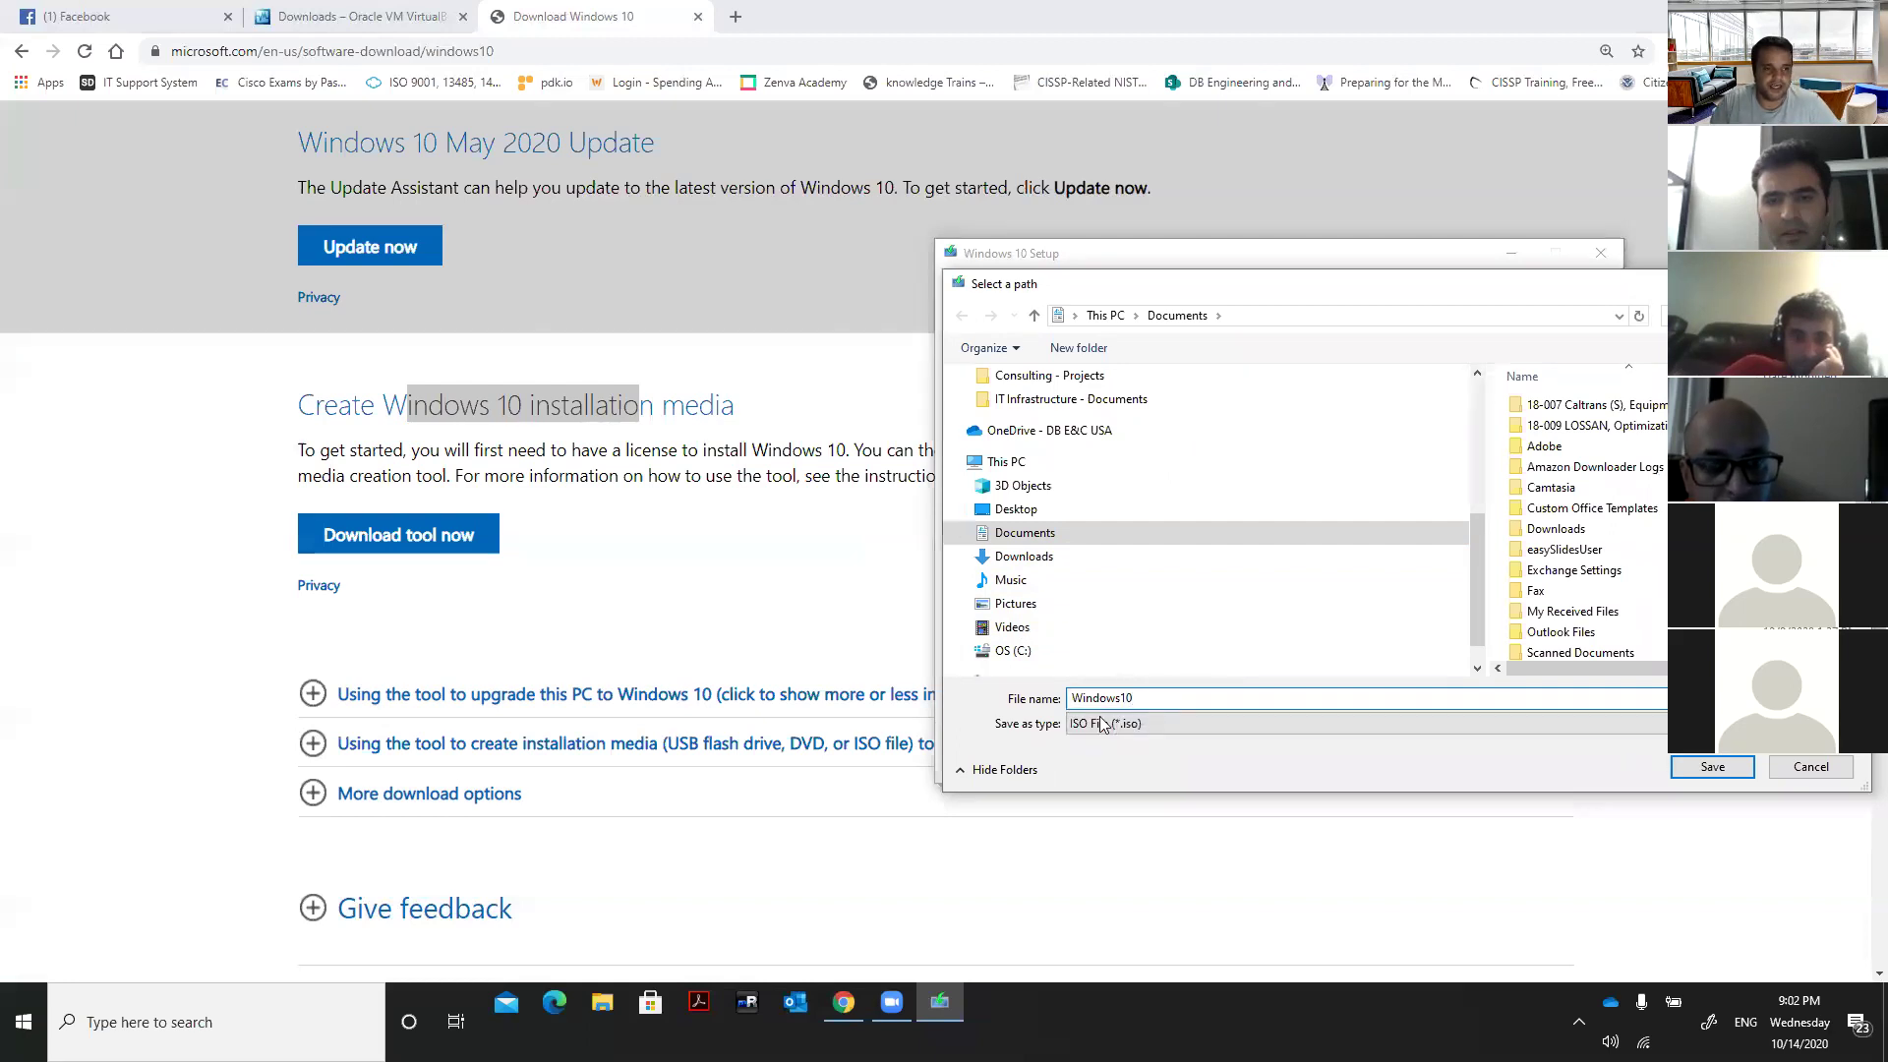
click(1013, 557)
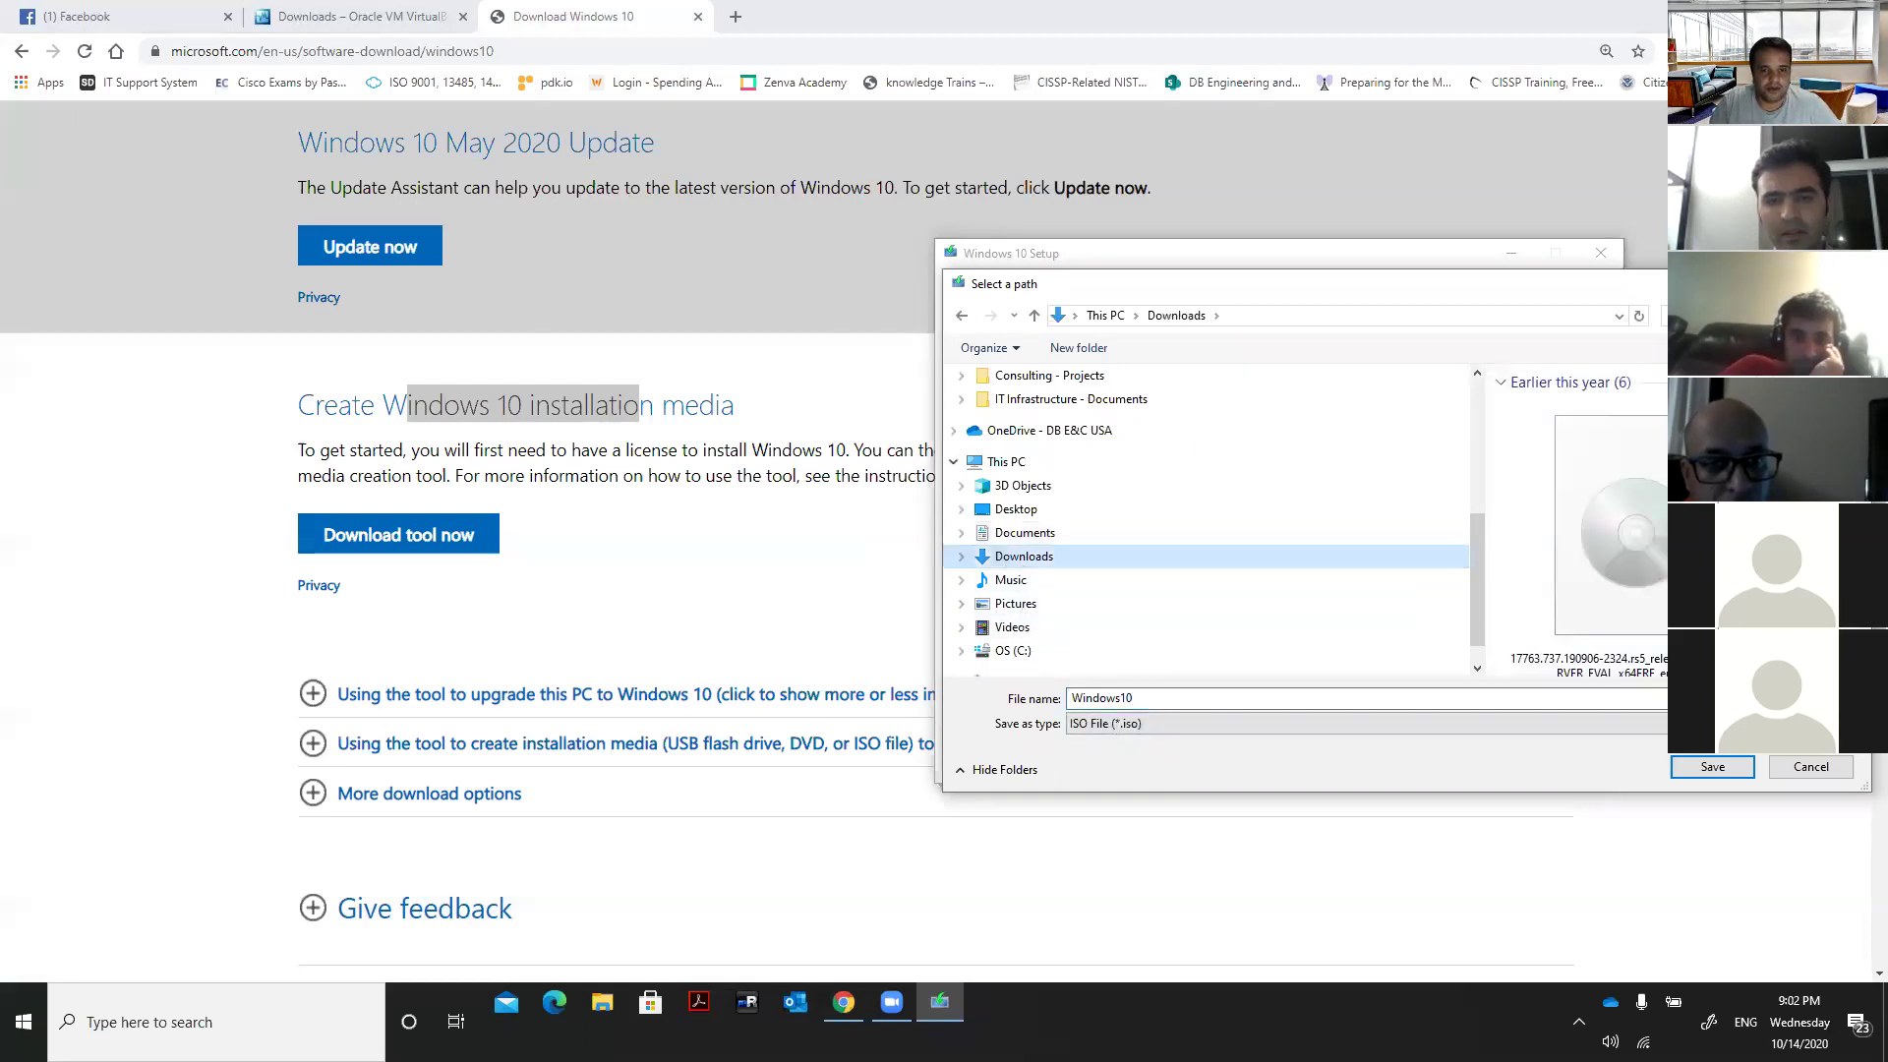
click(1717, 776)
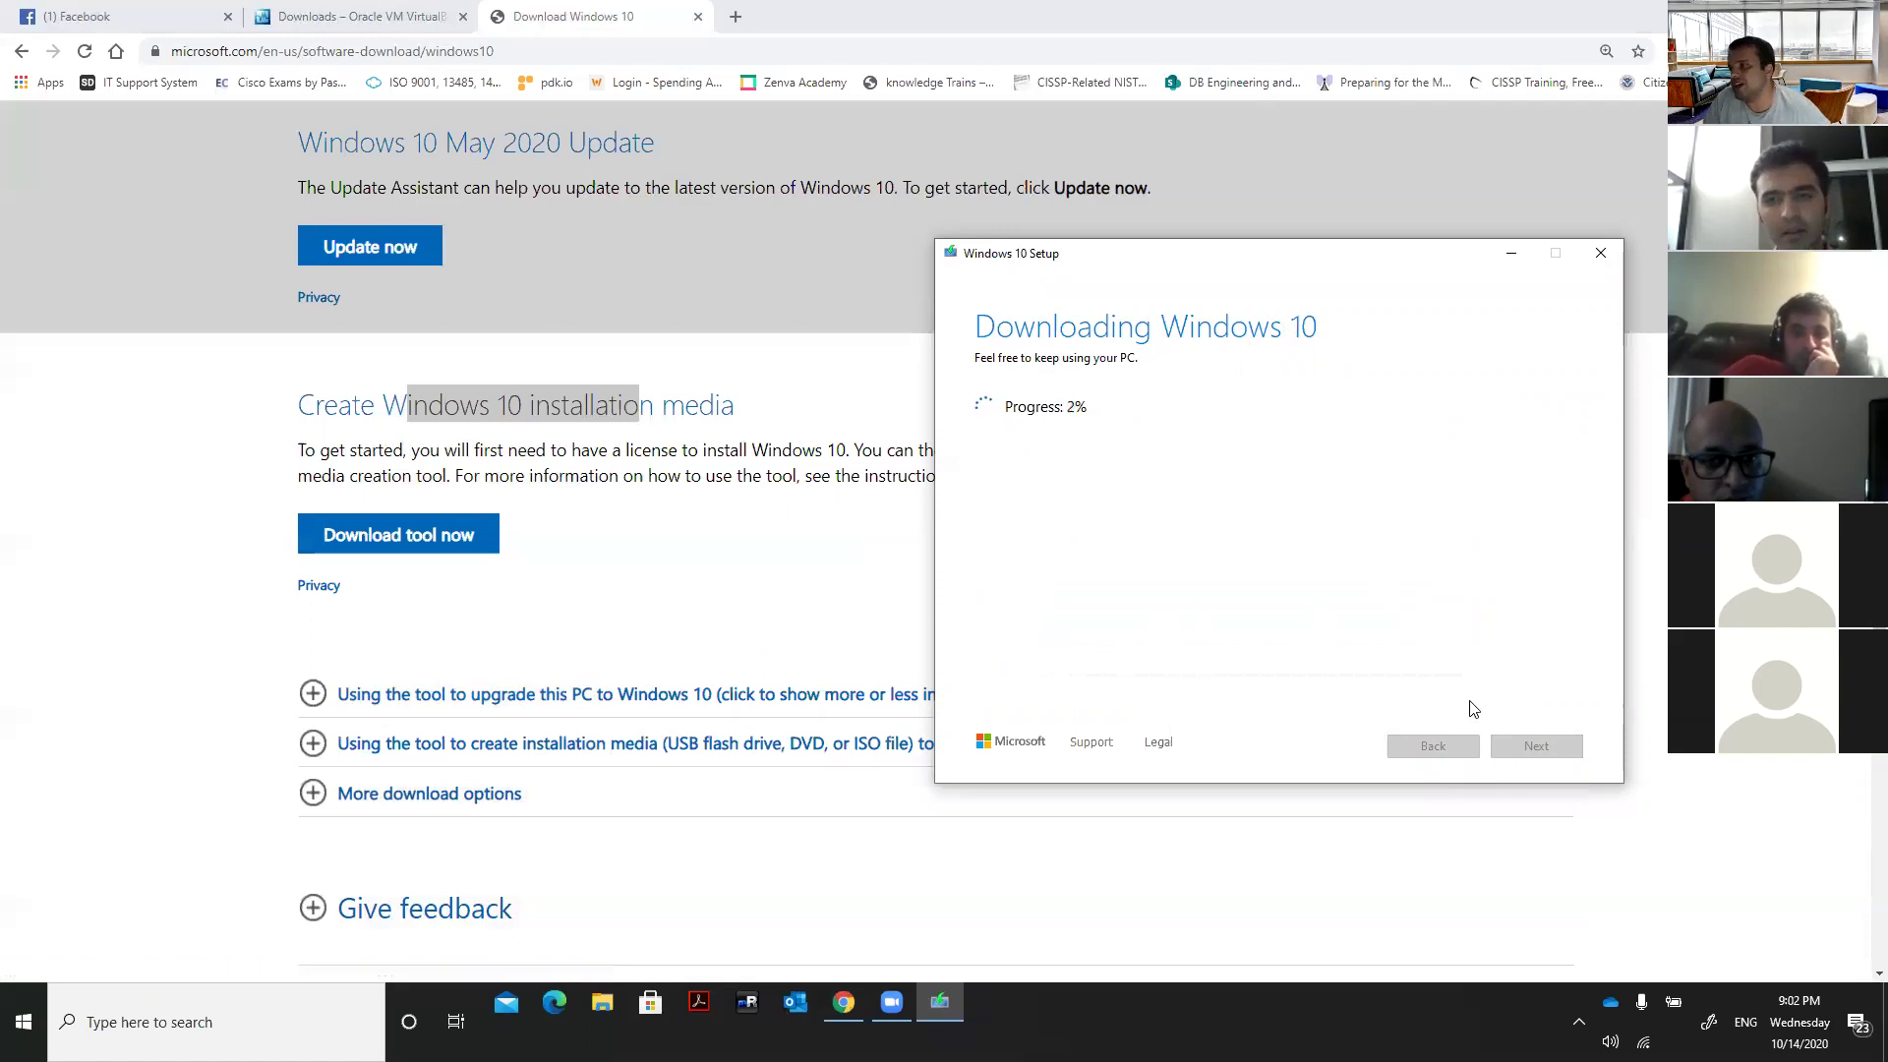
Launch Oracle VM VirtualBox and maximize its manager window.
click(8, 1025)
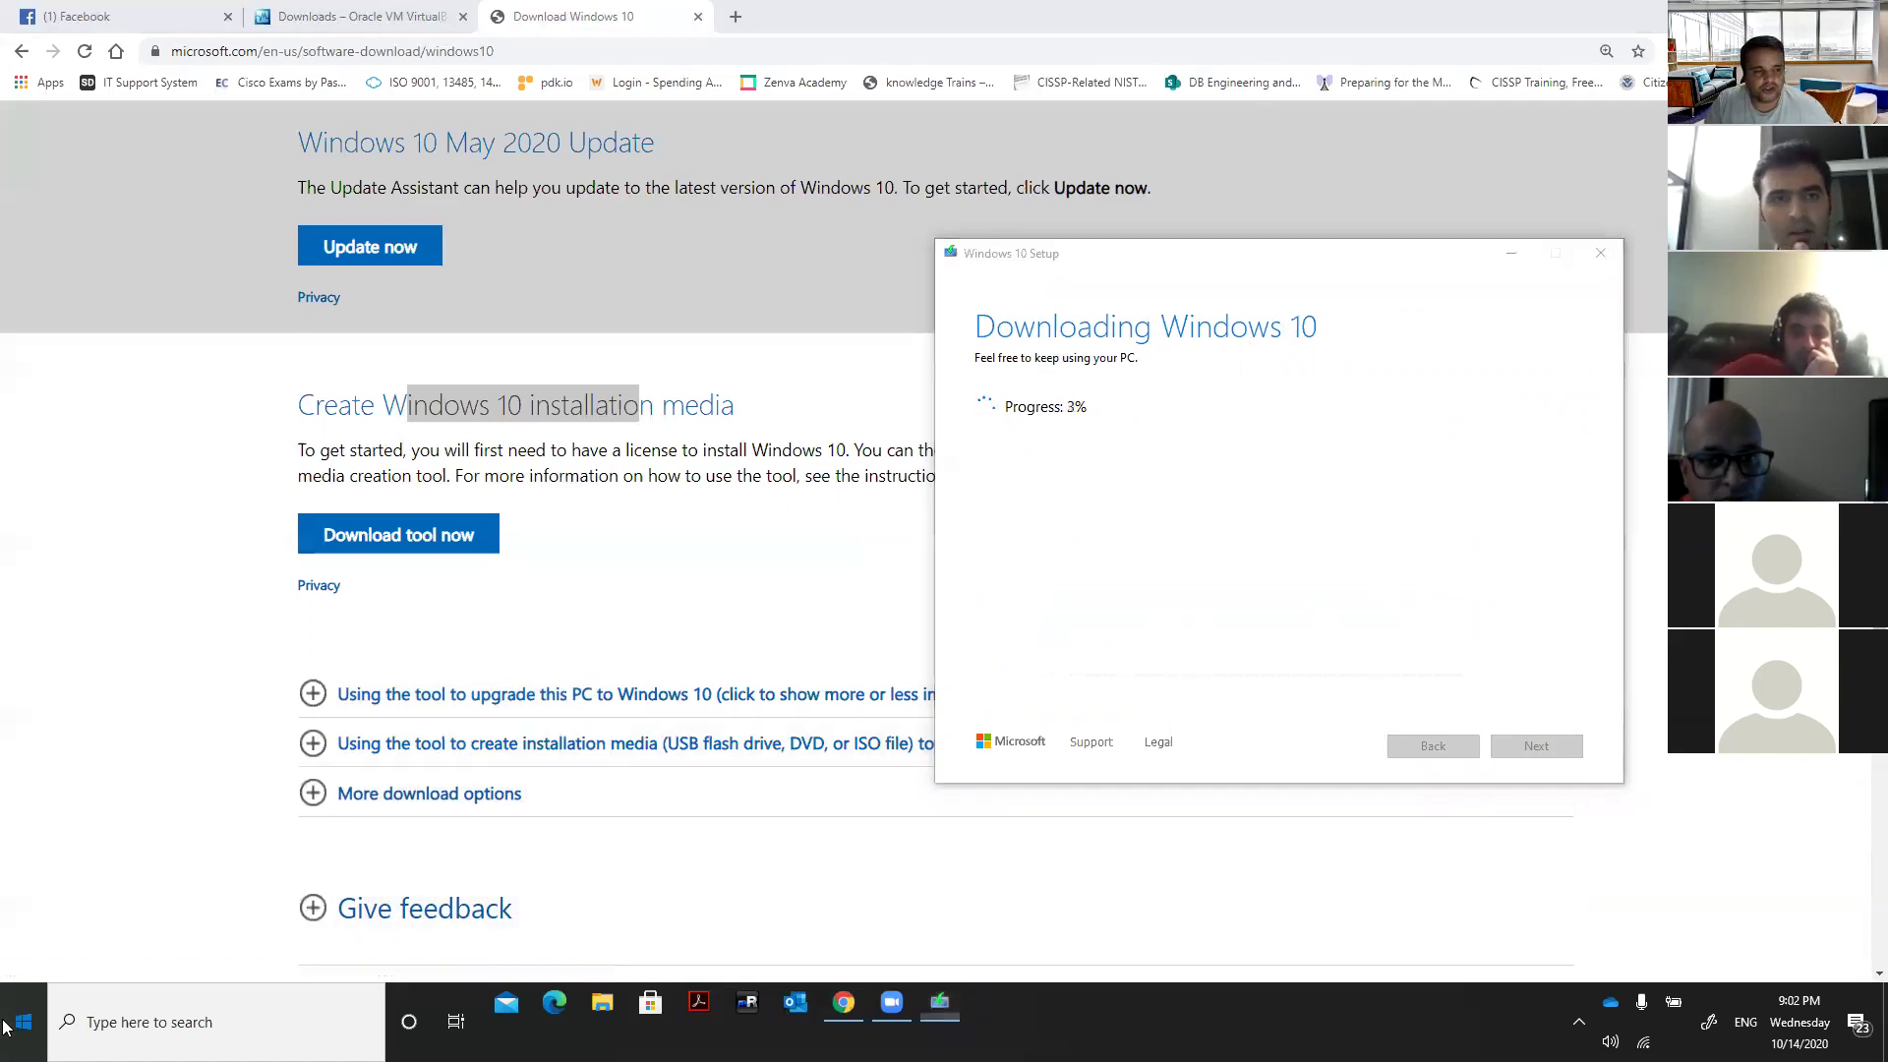
text(vir)
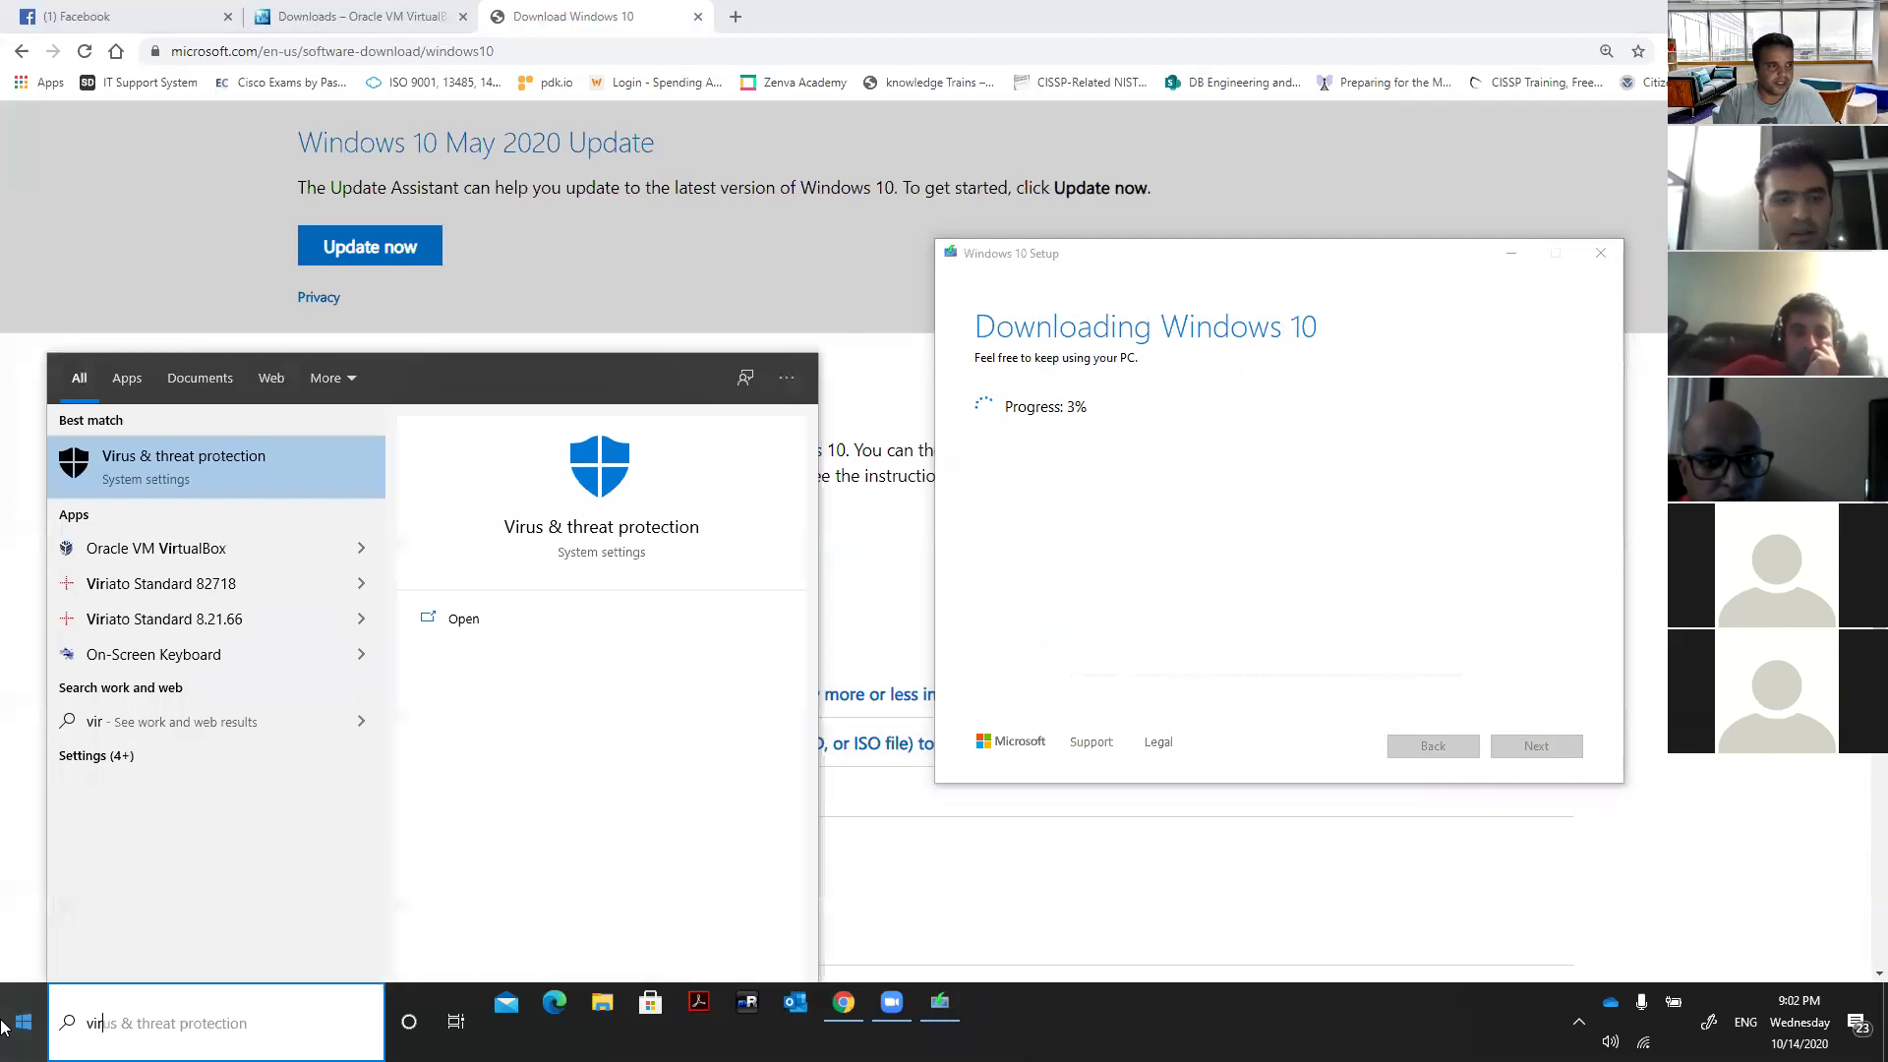
click(182, 540)
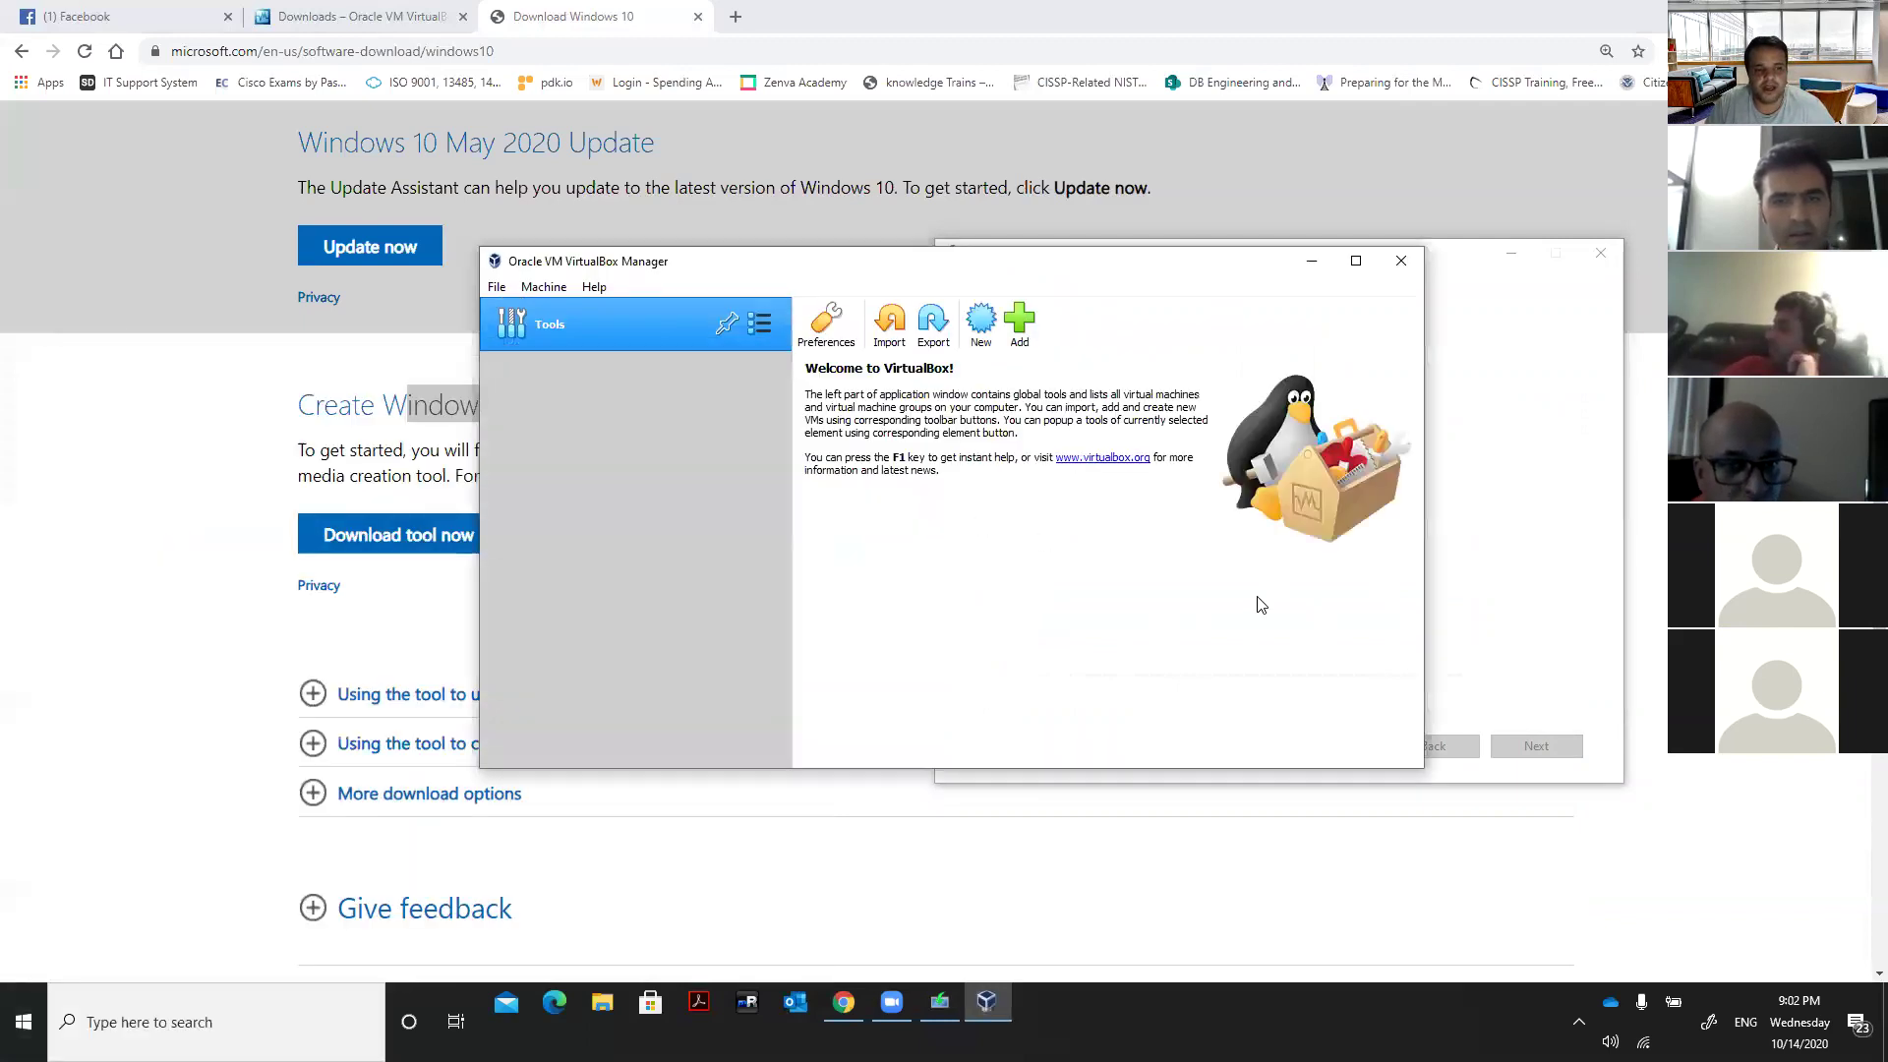
click(924, 243)
click(987, 1002)
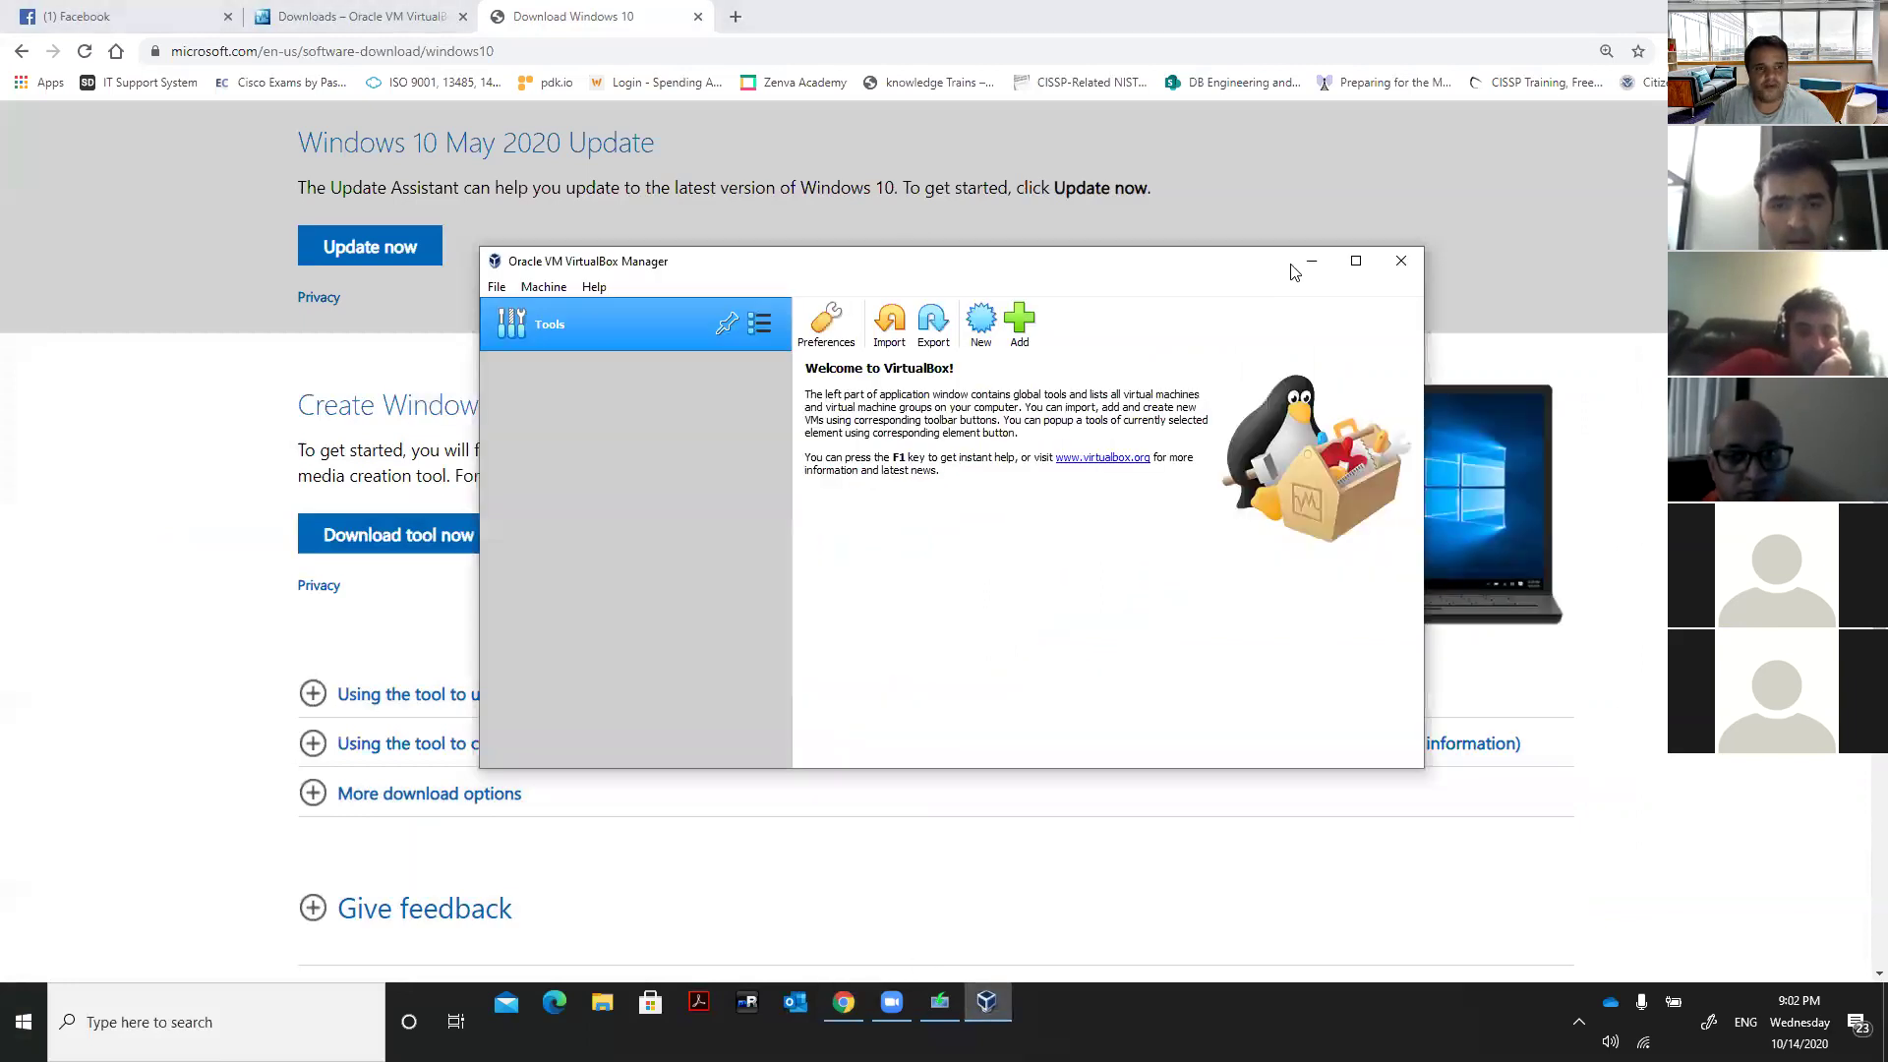
click(1306, 264)
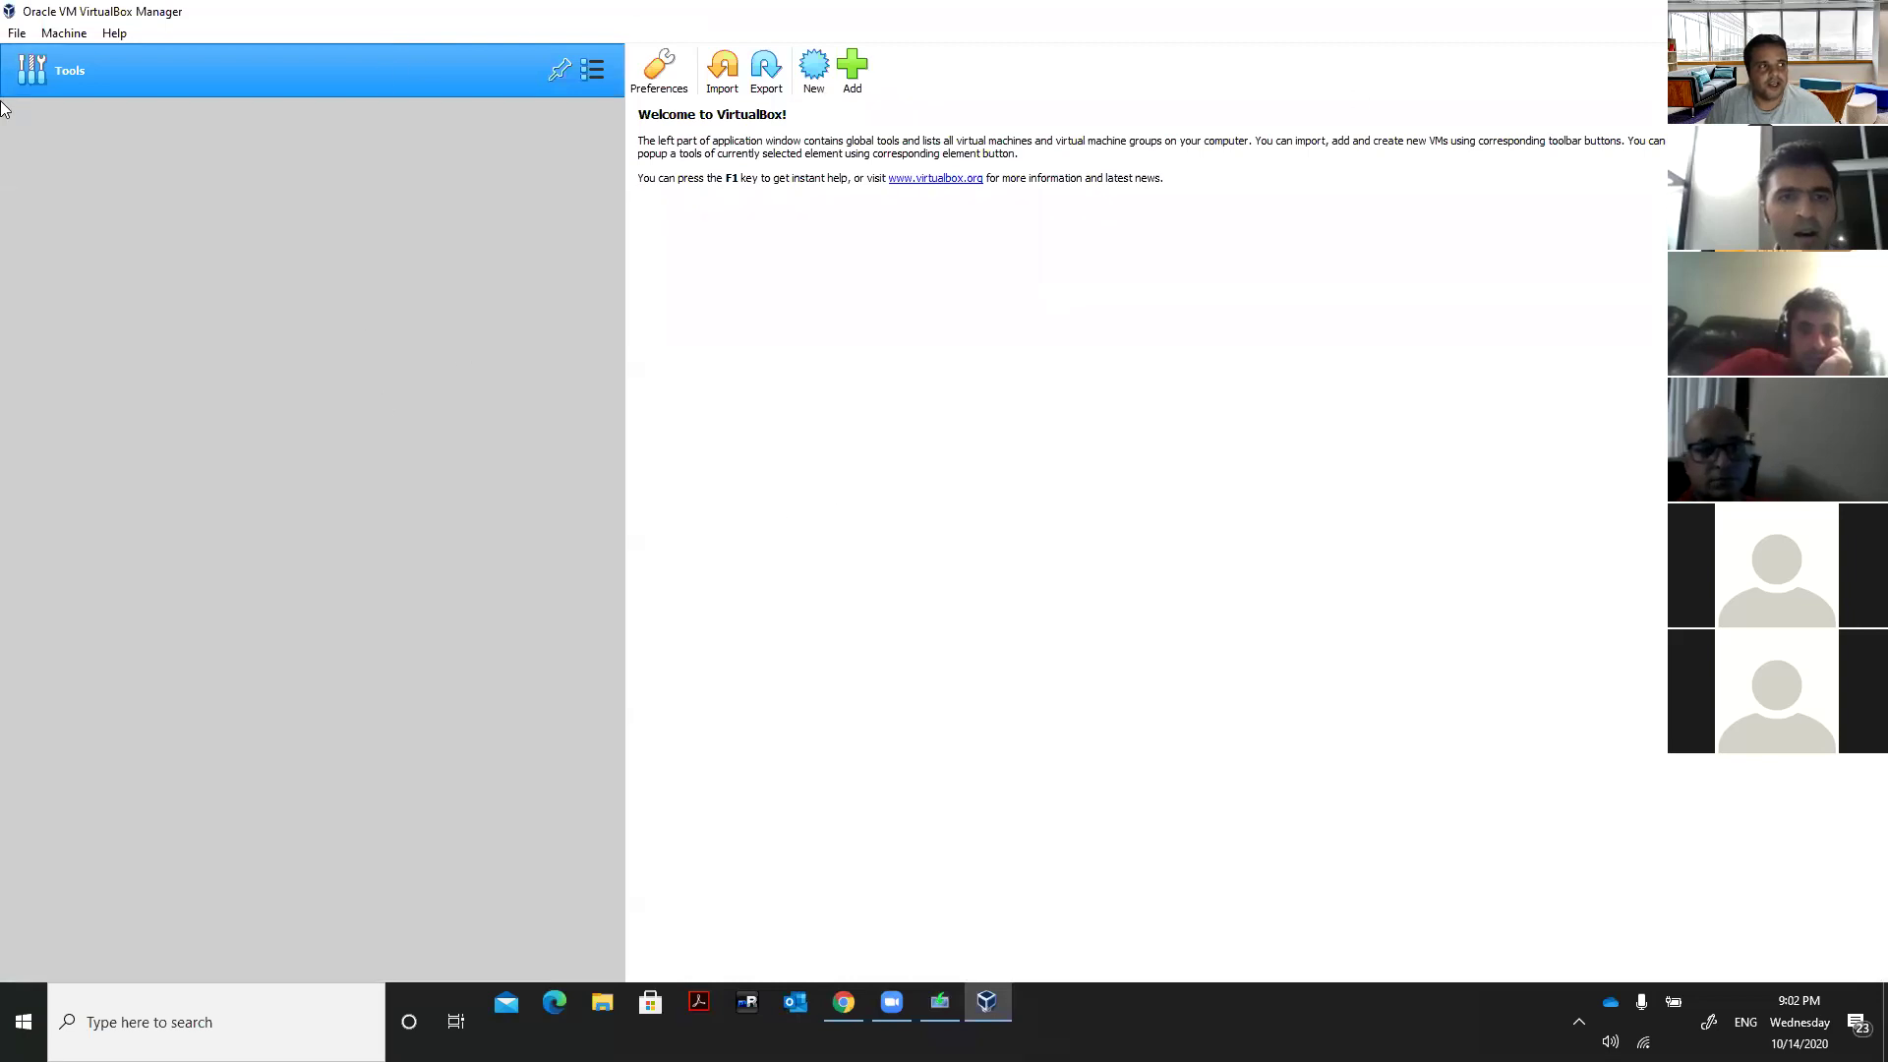
Start creating a new virtual machine and name it Windows10-ClientMachine.
click(666, 90)
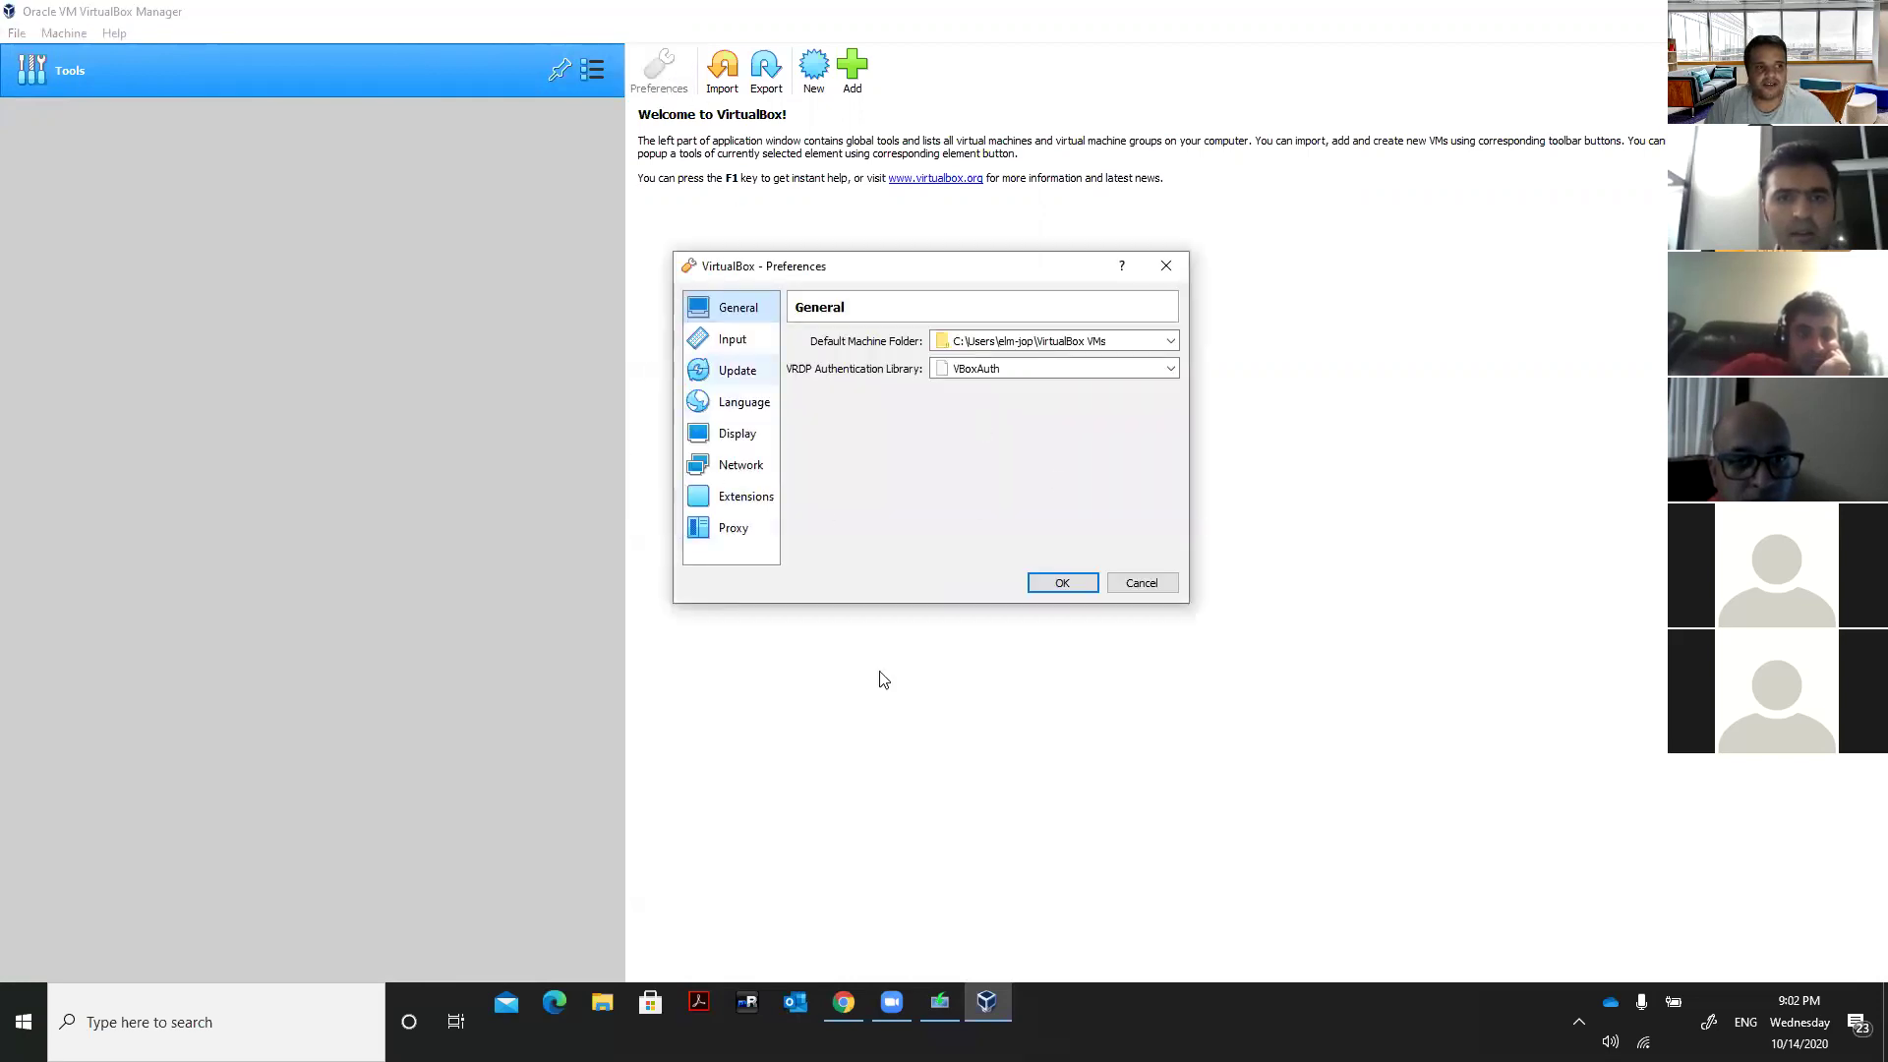
click(1141, 584)
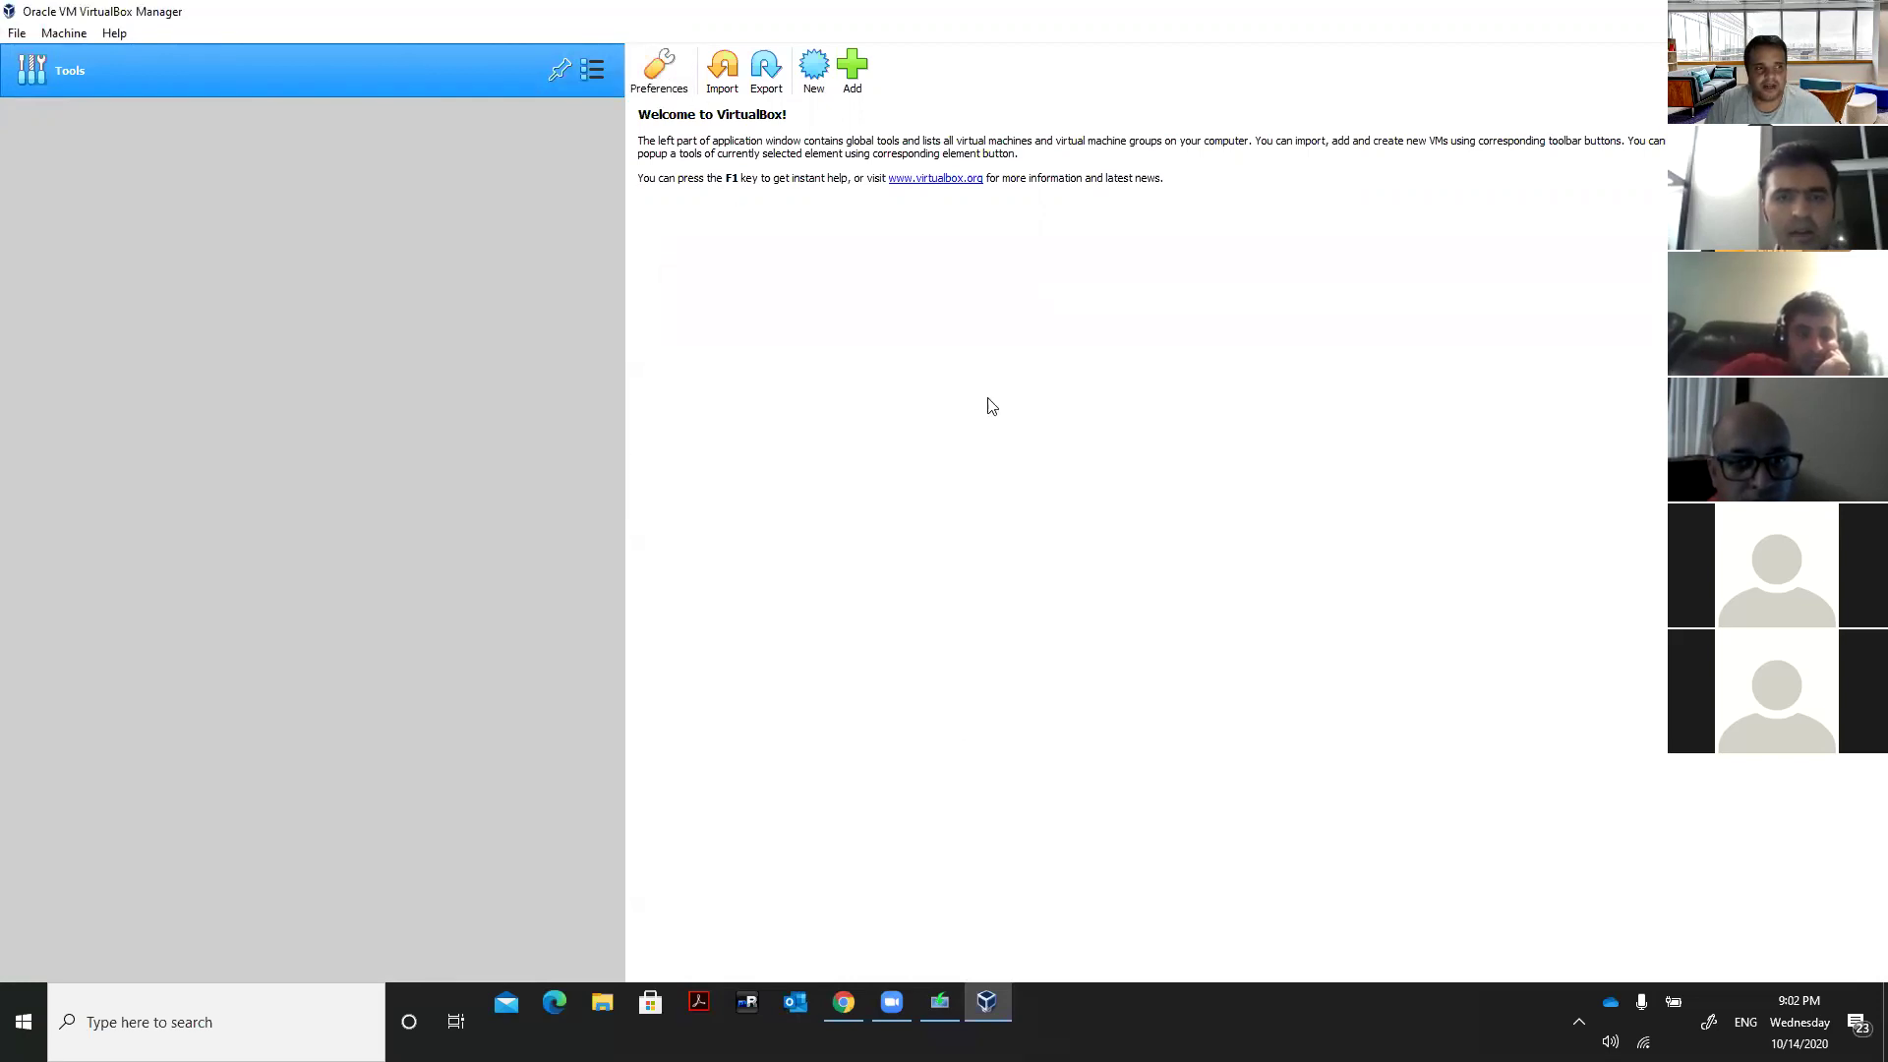
click(816, 79)
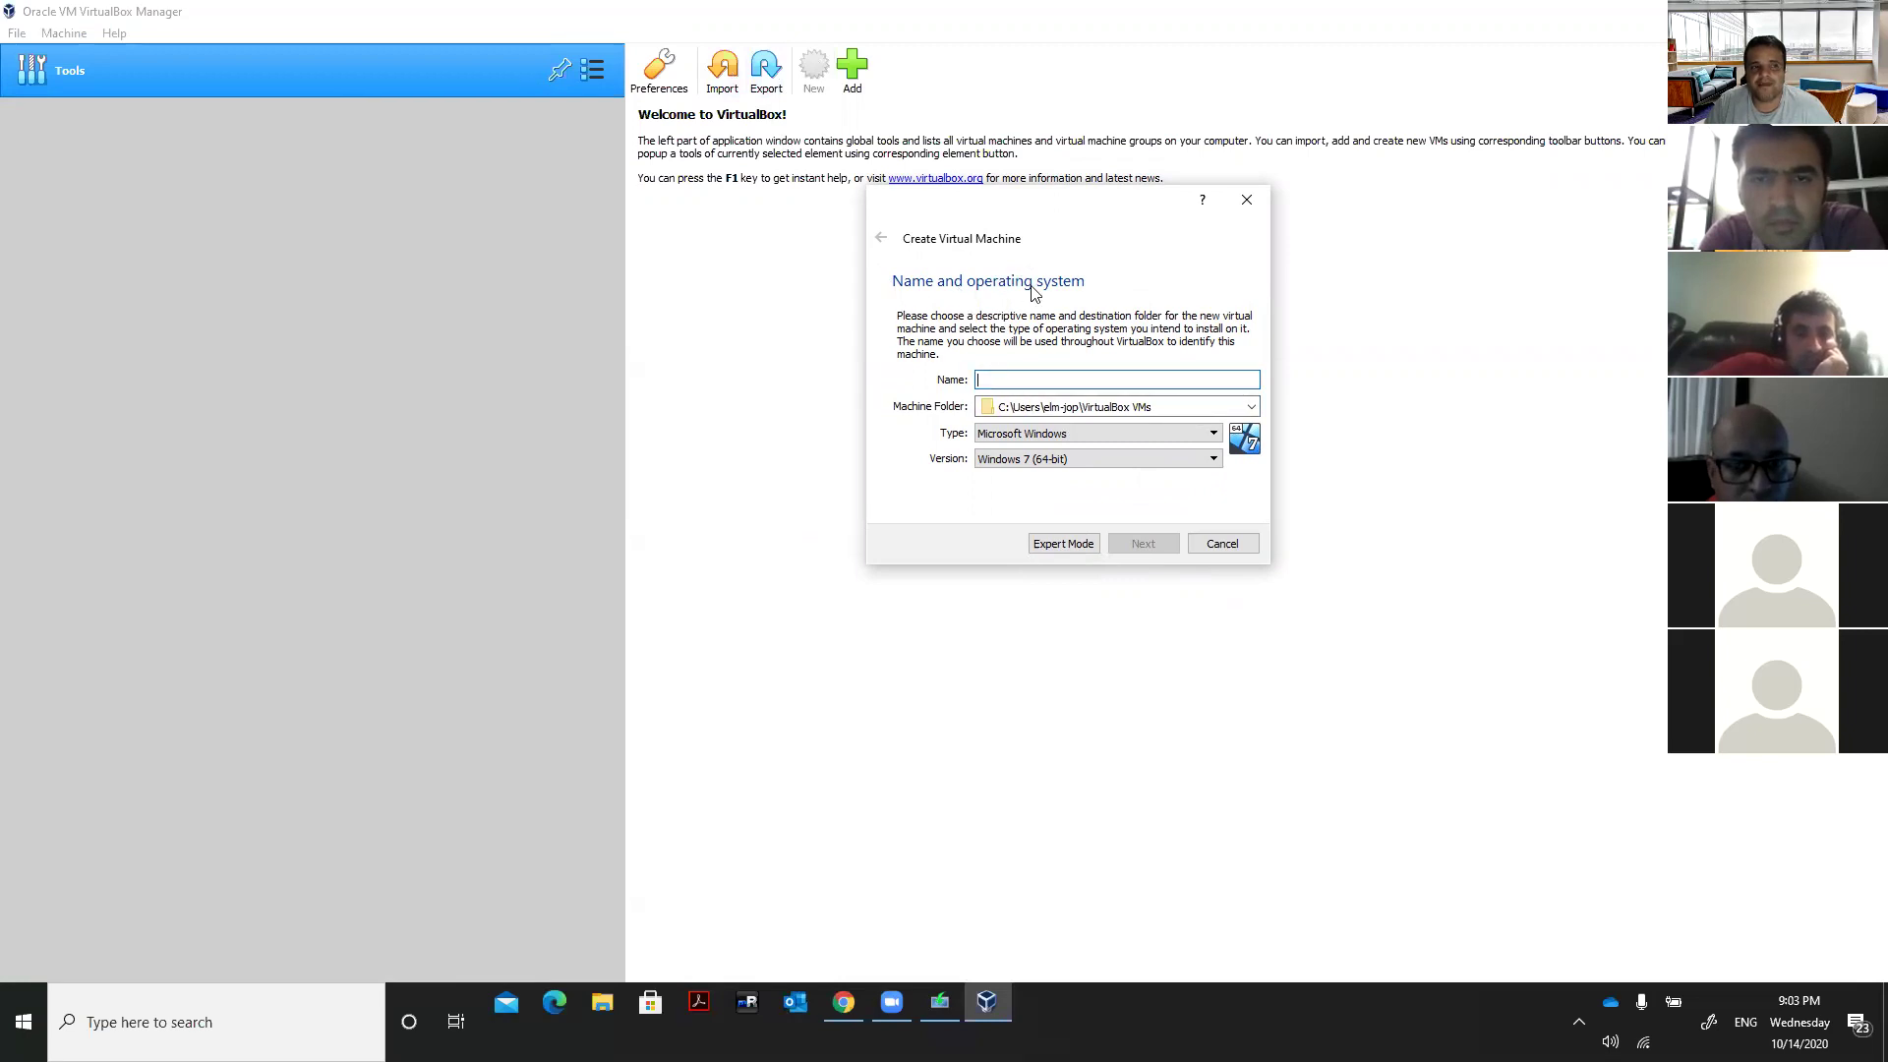
click(1031, 378)
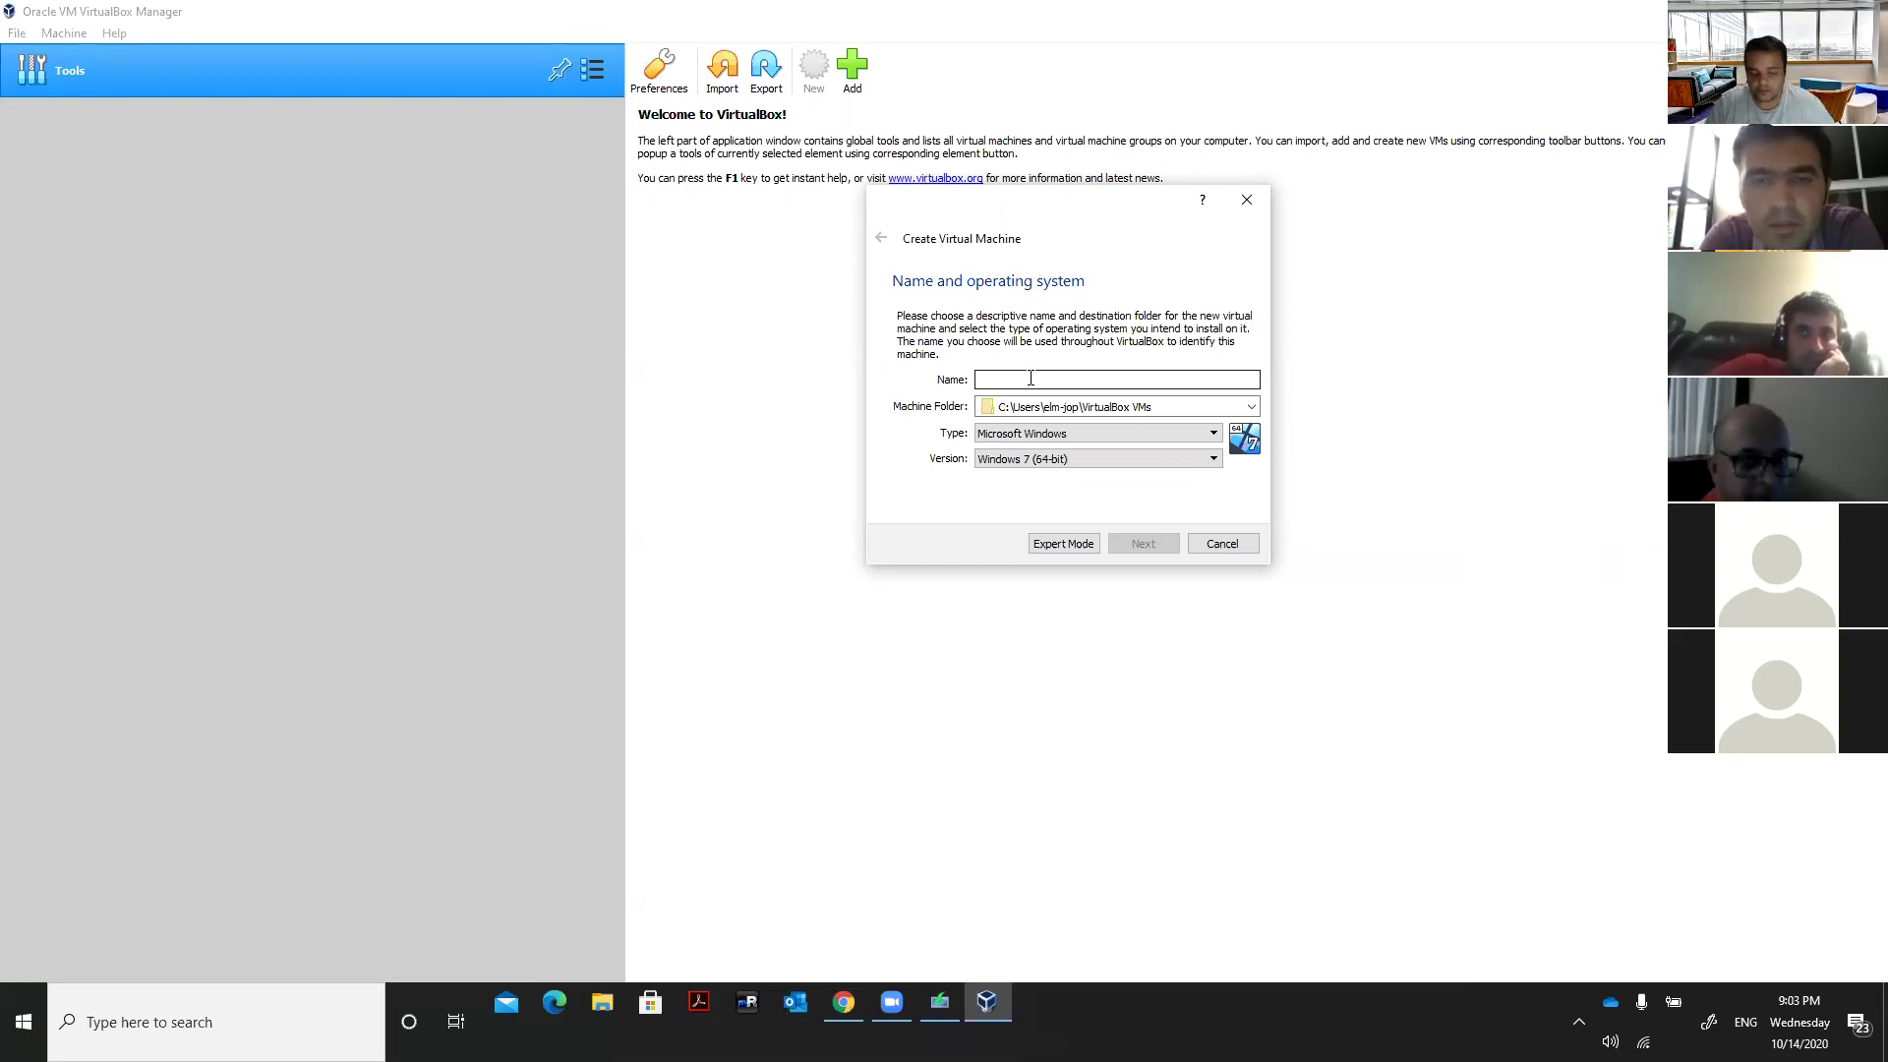
text(Windows10)
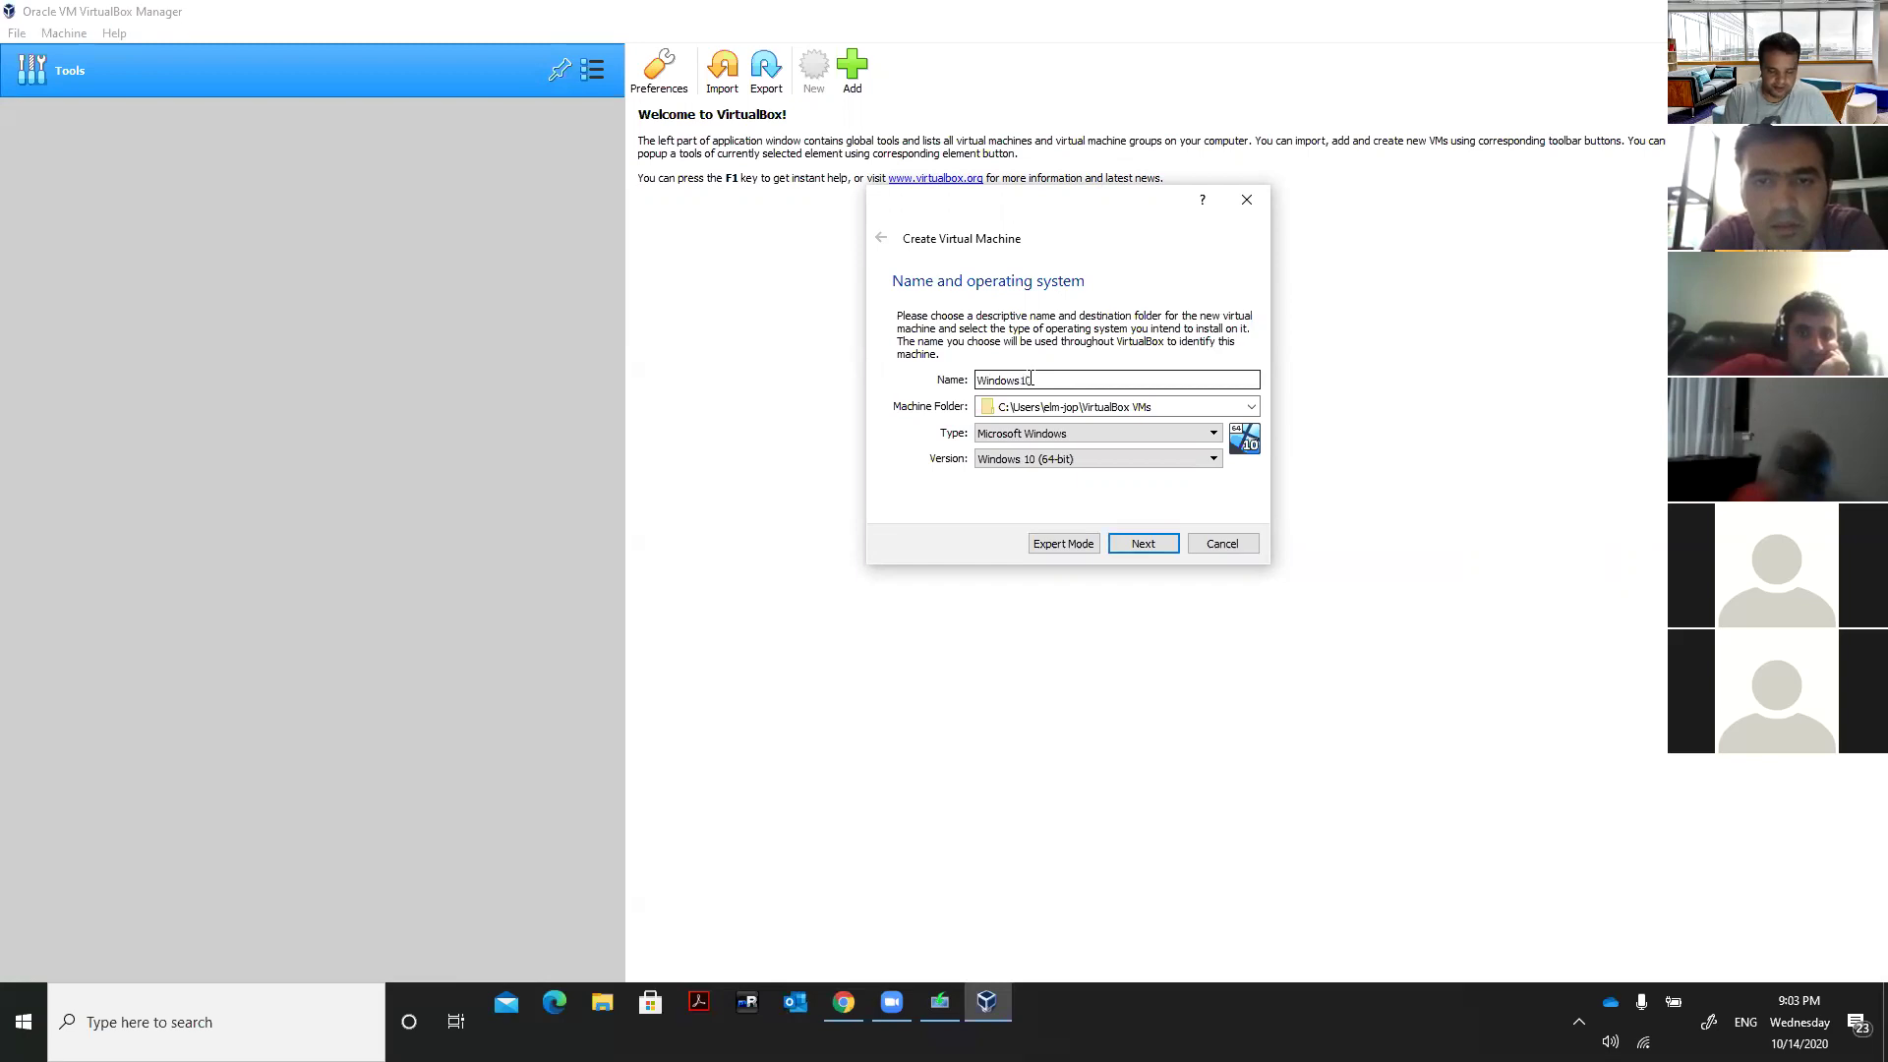
text(-Client)
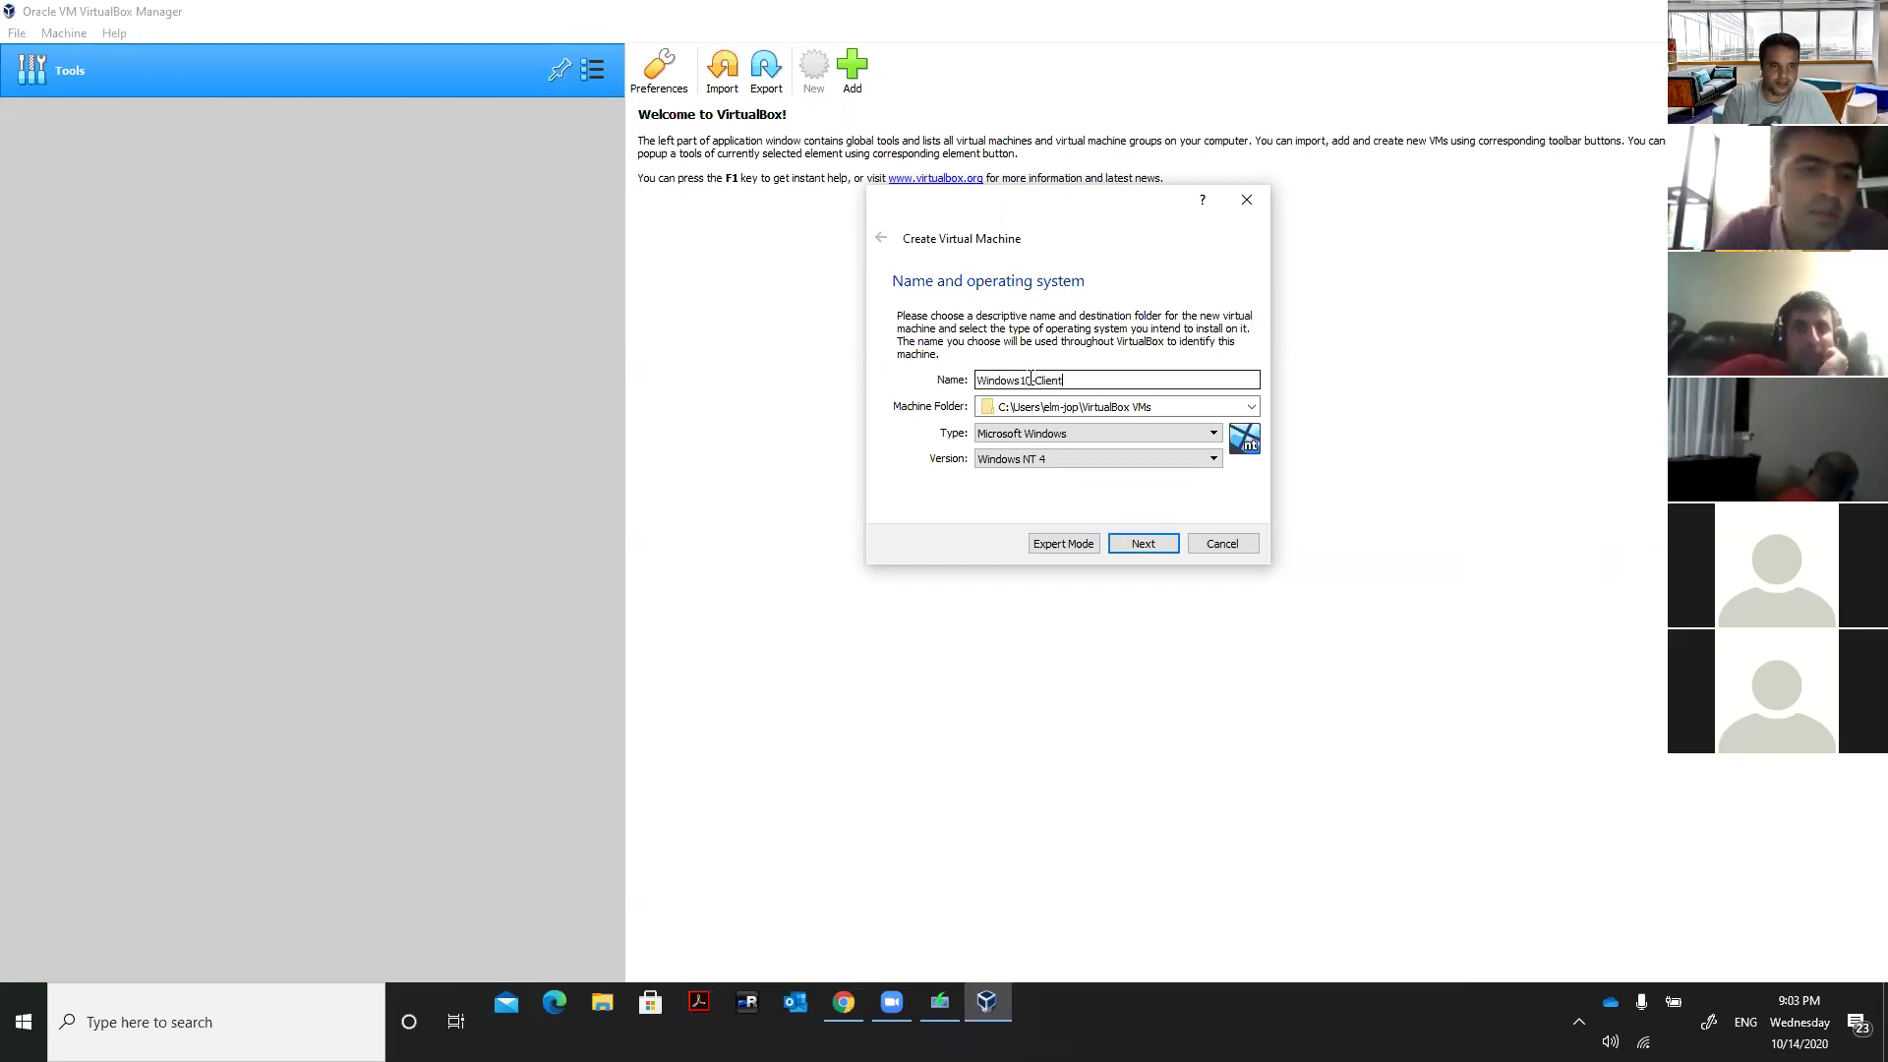
text(Machine)
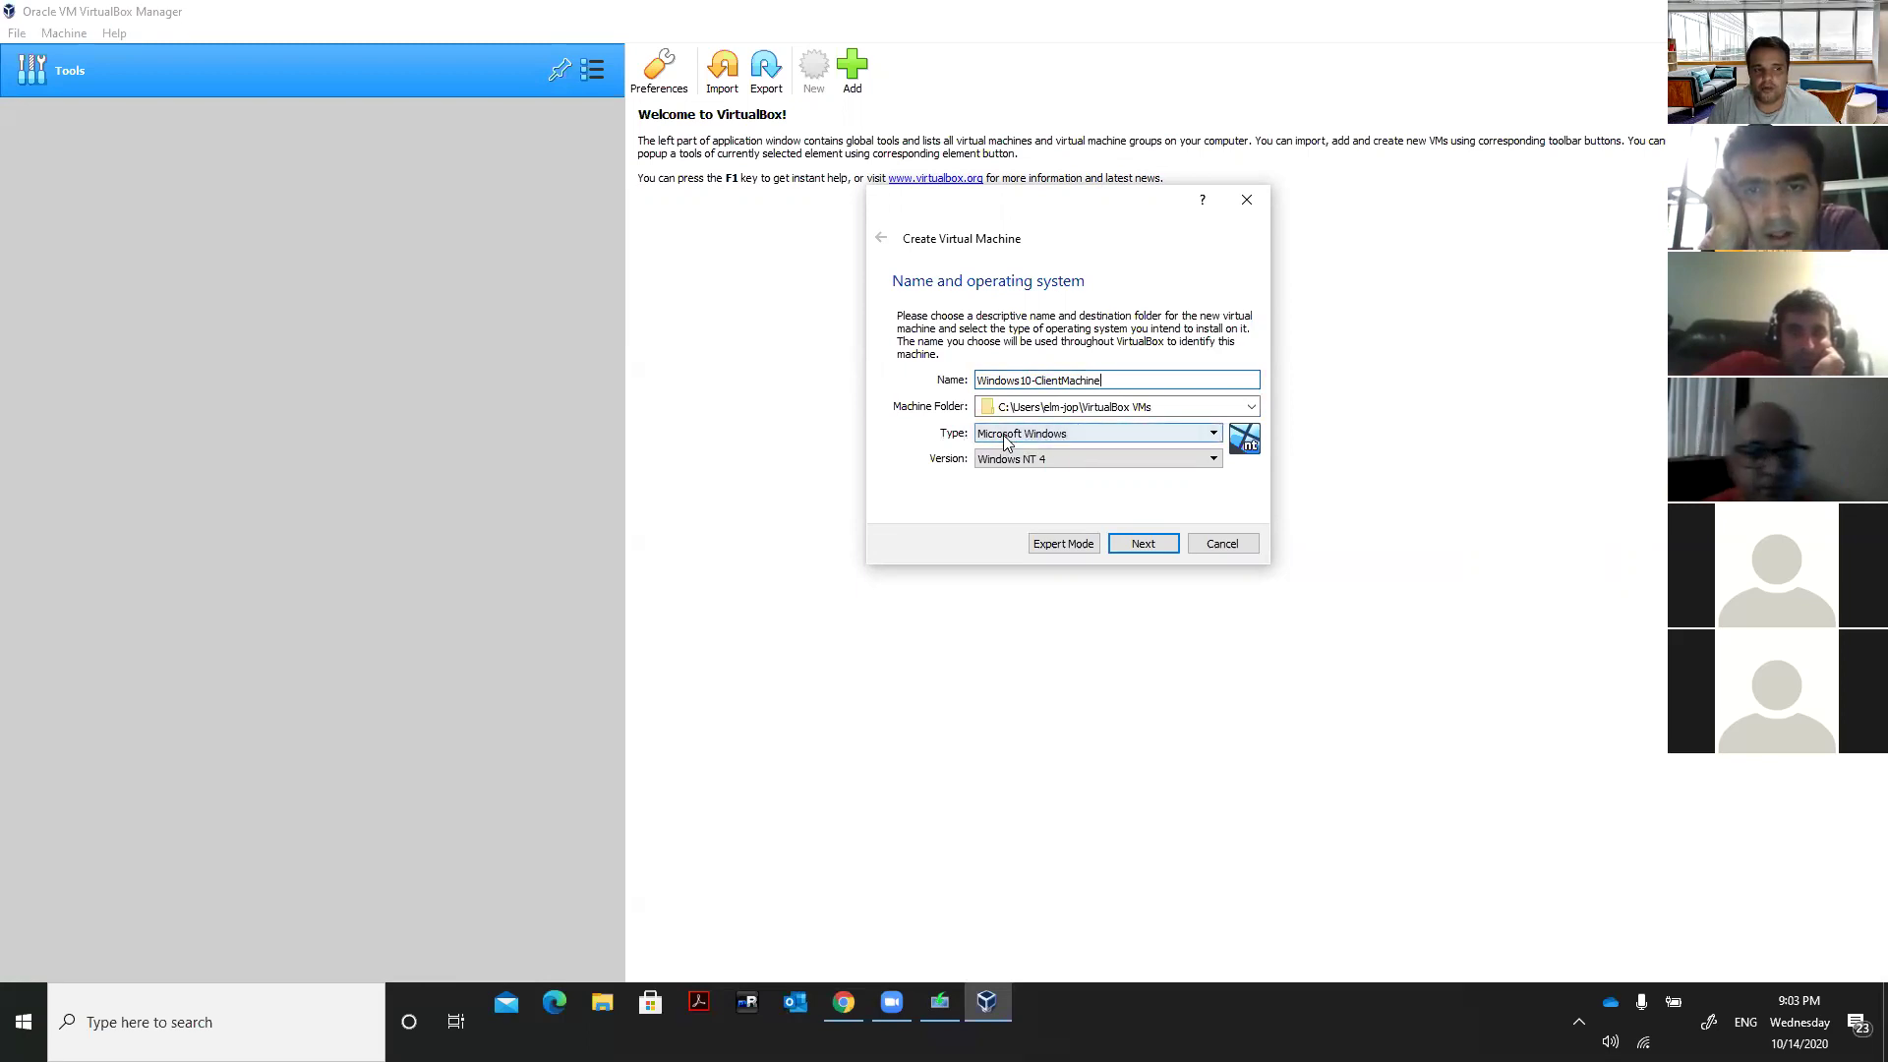
Set the virtual machine's operating system version to Windows 10 (64-bit) and continue to the memory size.
click(1036, 454)
scroll(1079, 571, down, 4)
scroll(1079, 573, down, 1)
scroll(1028, 536, up, 3)
scroll(1030, 506, up, 2)
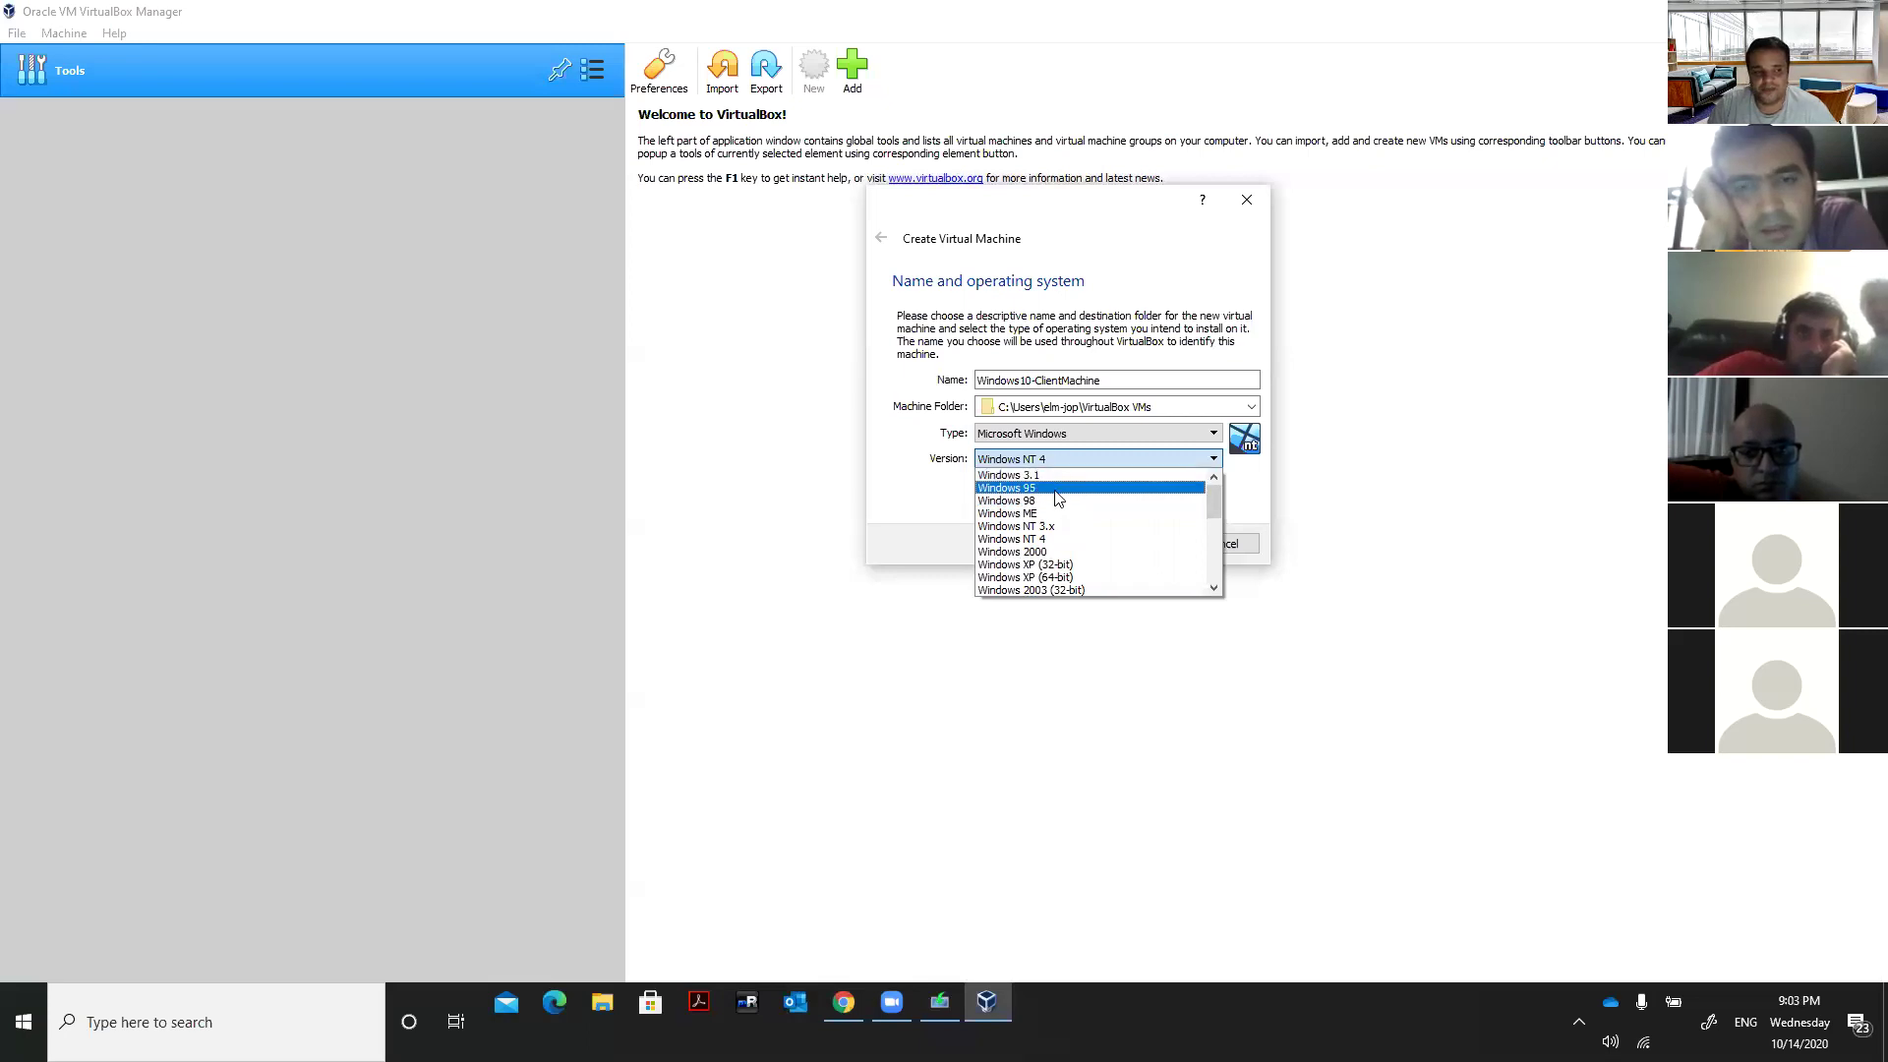
scroll(1050, 526, down, 6)
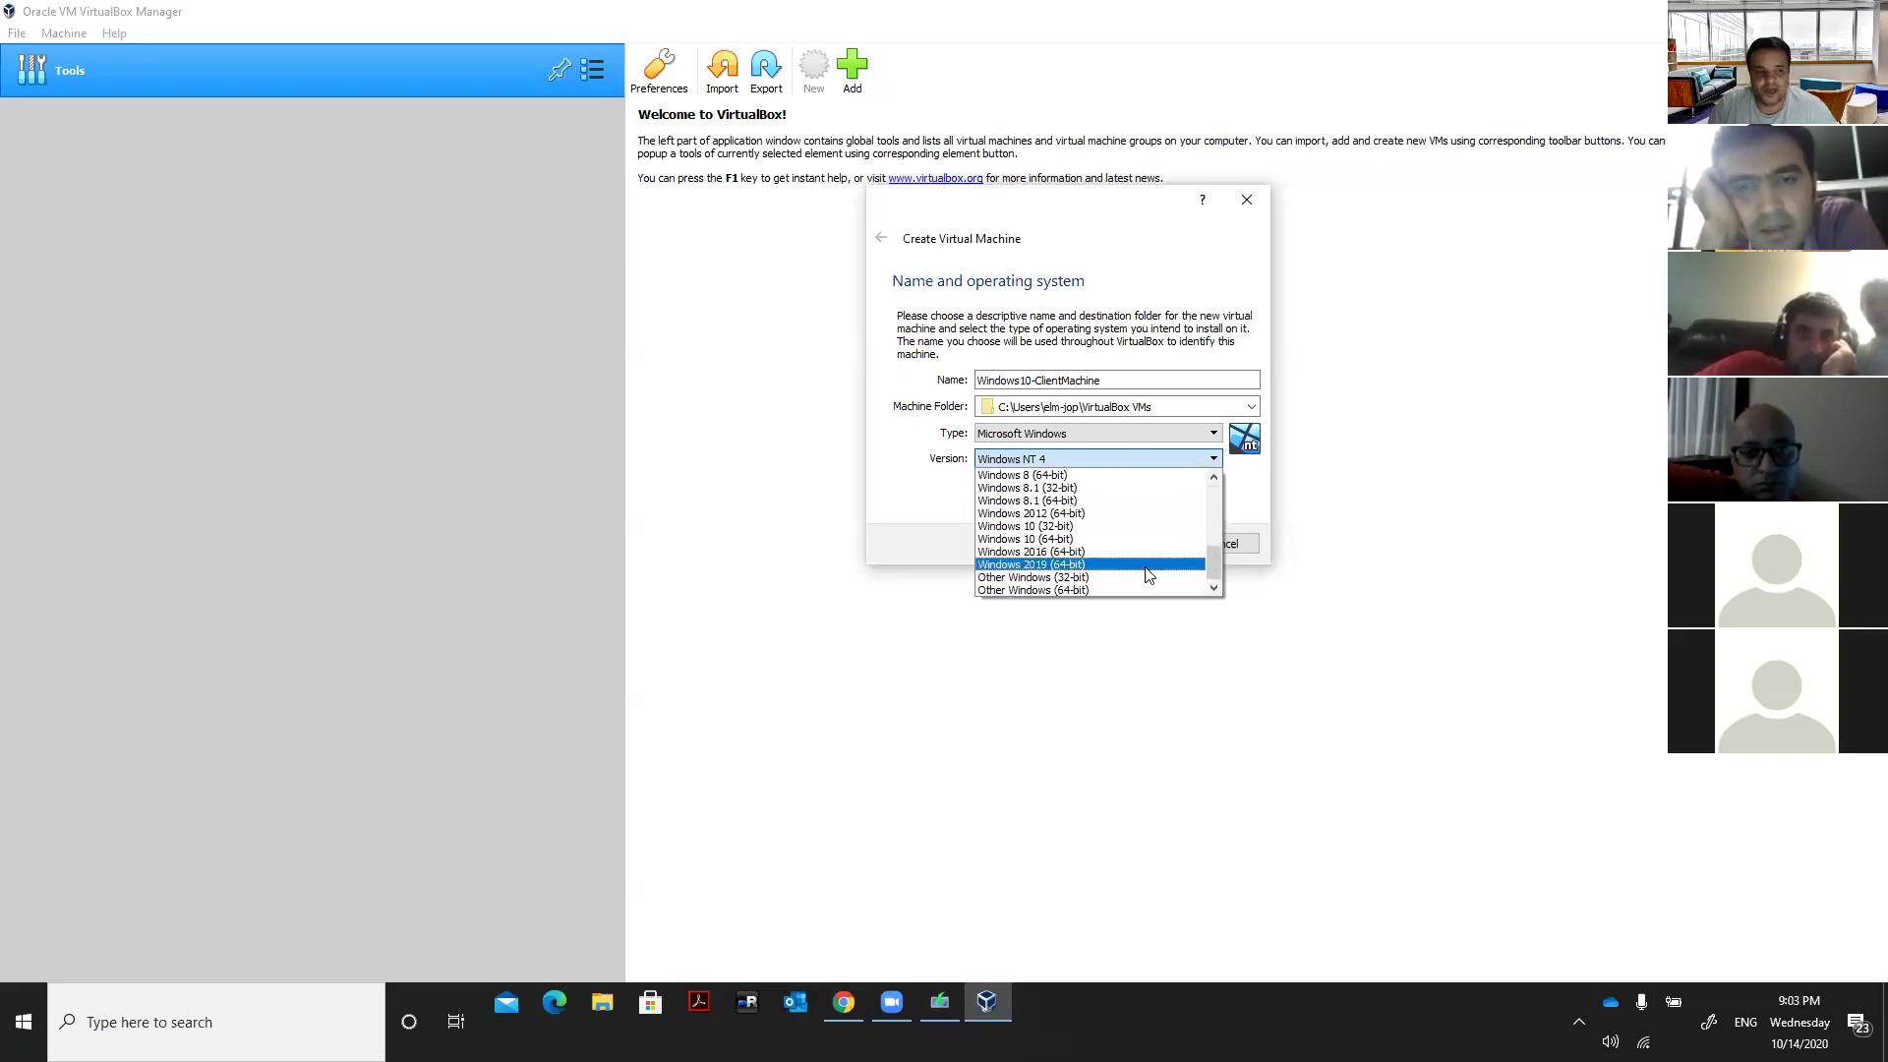
click(1038, 542)
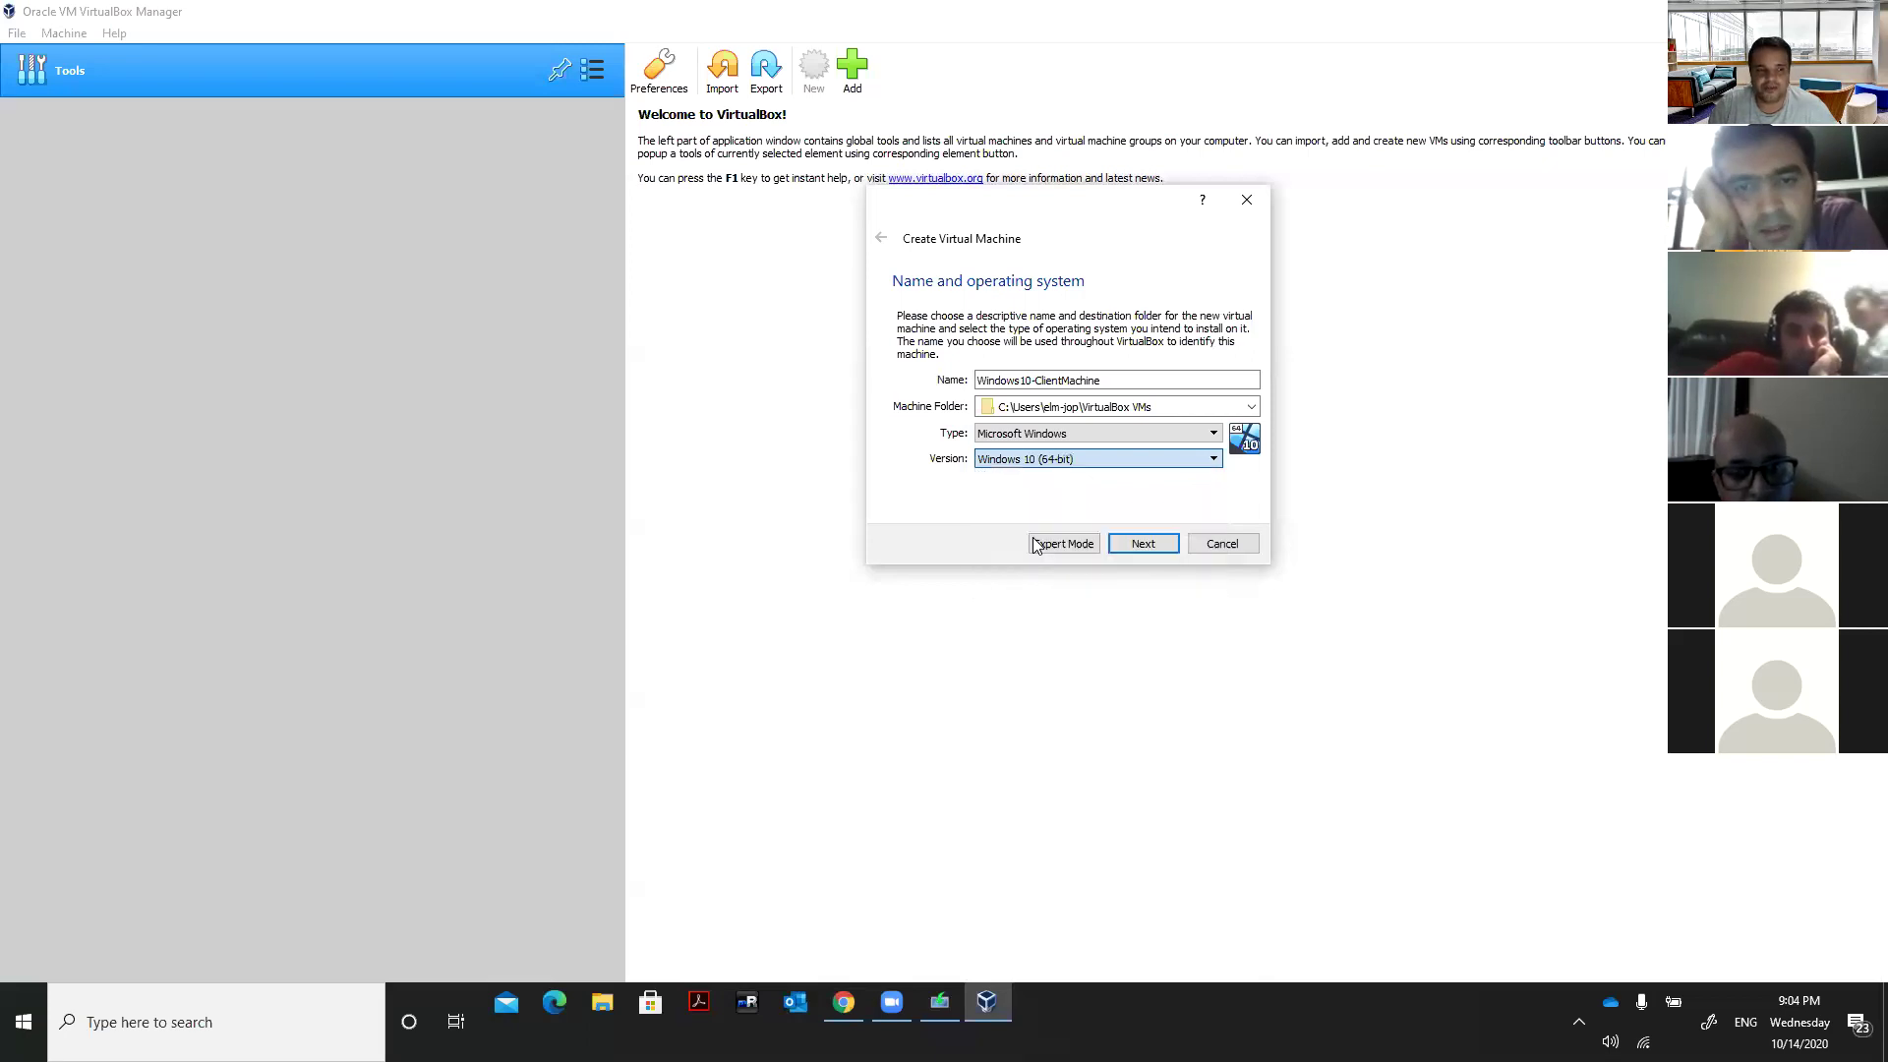
click(1145, 544)
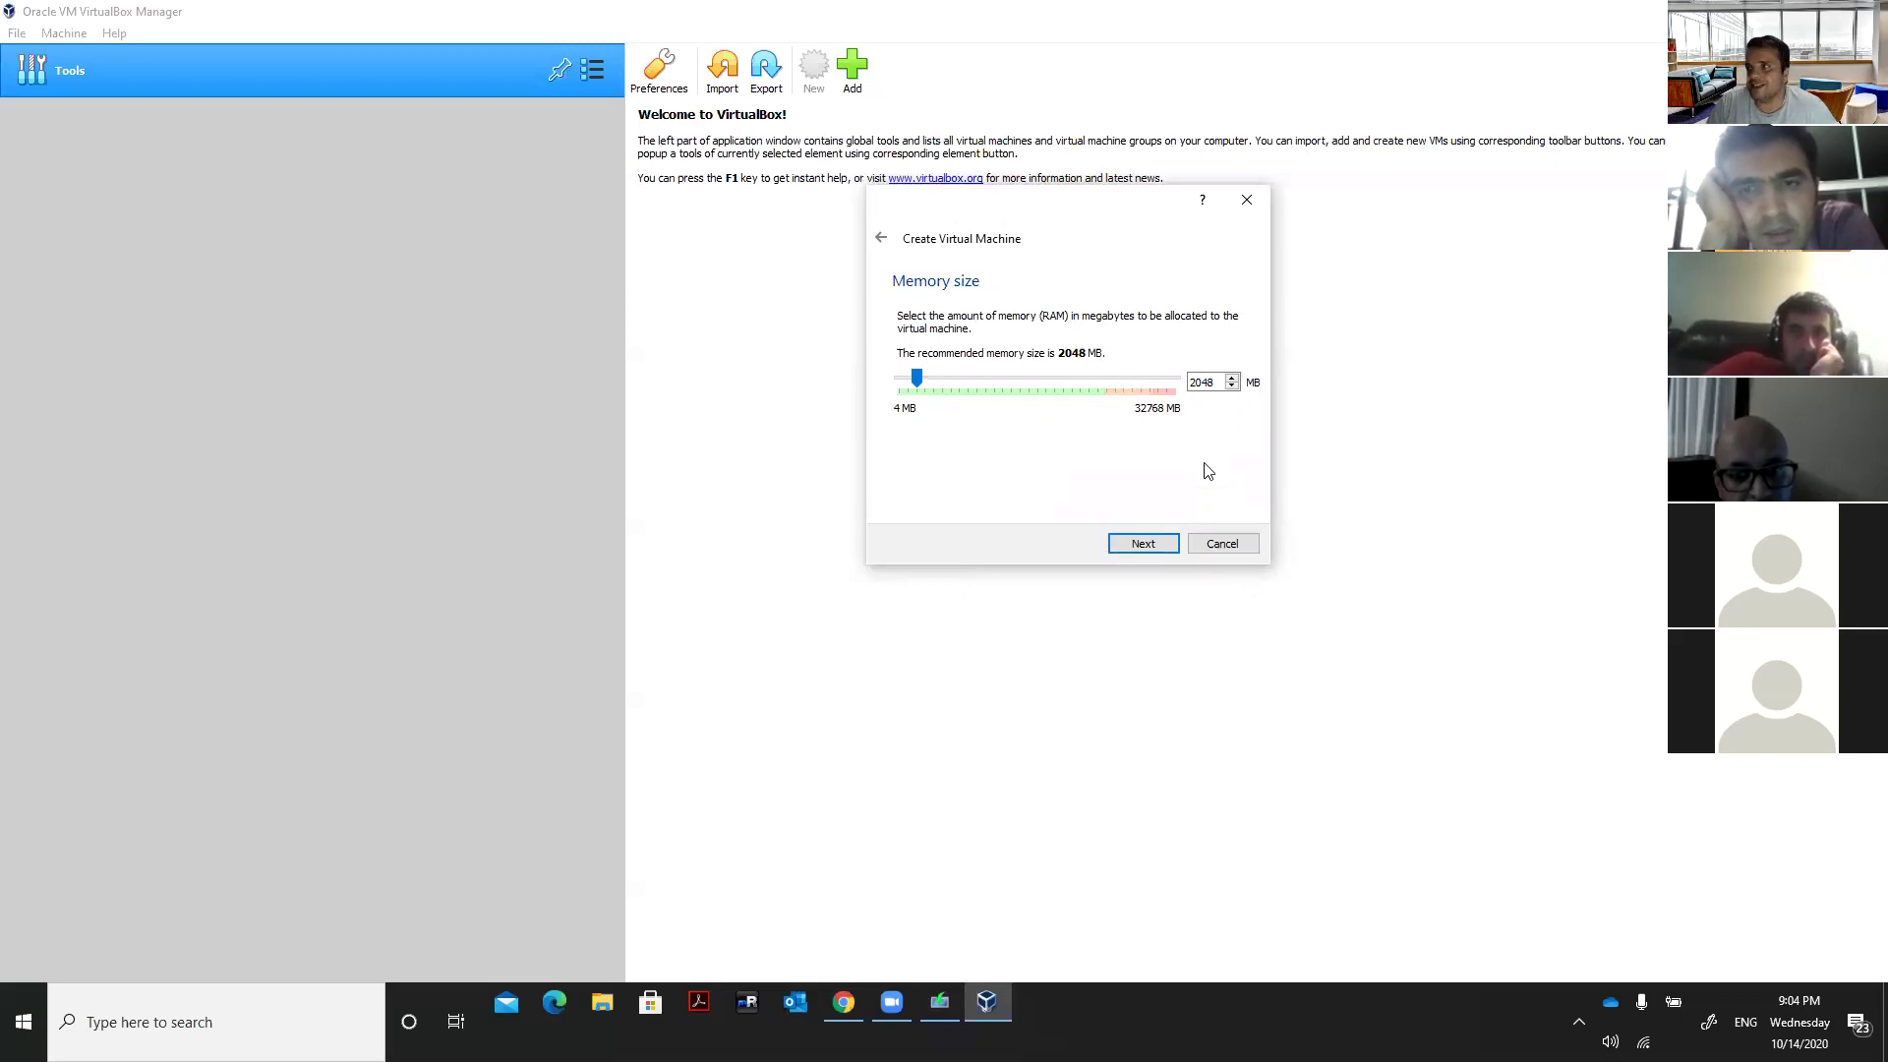
Set the virtual machine's memory size to 1024 MB and continue to the hard disk options.
double_click(1212, 380)
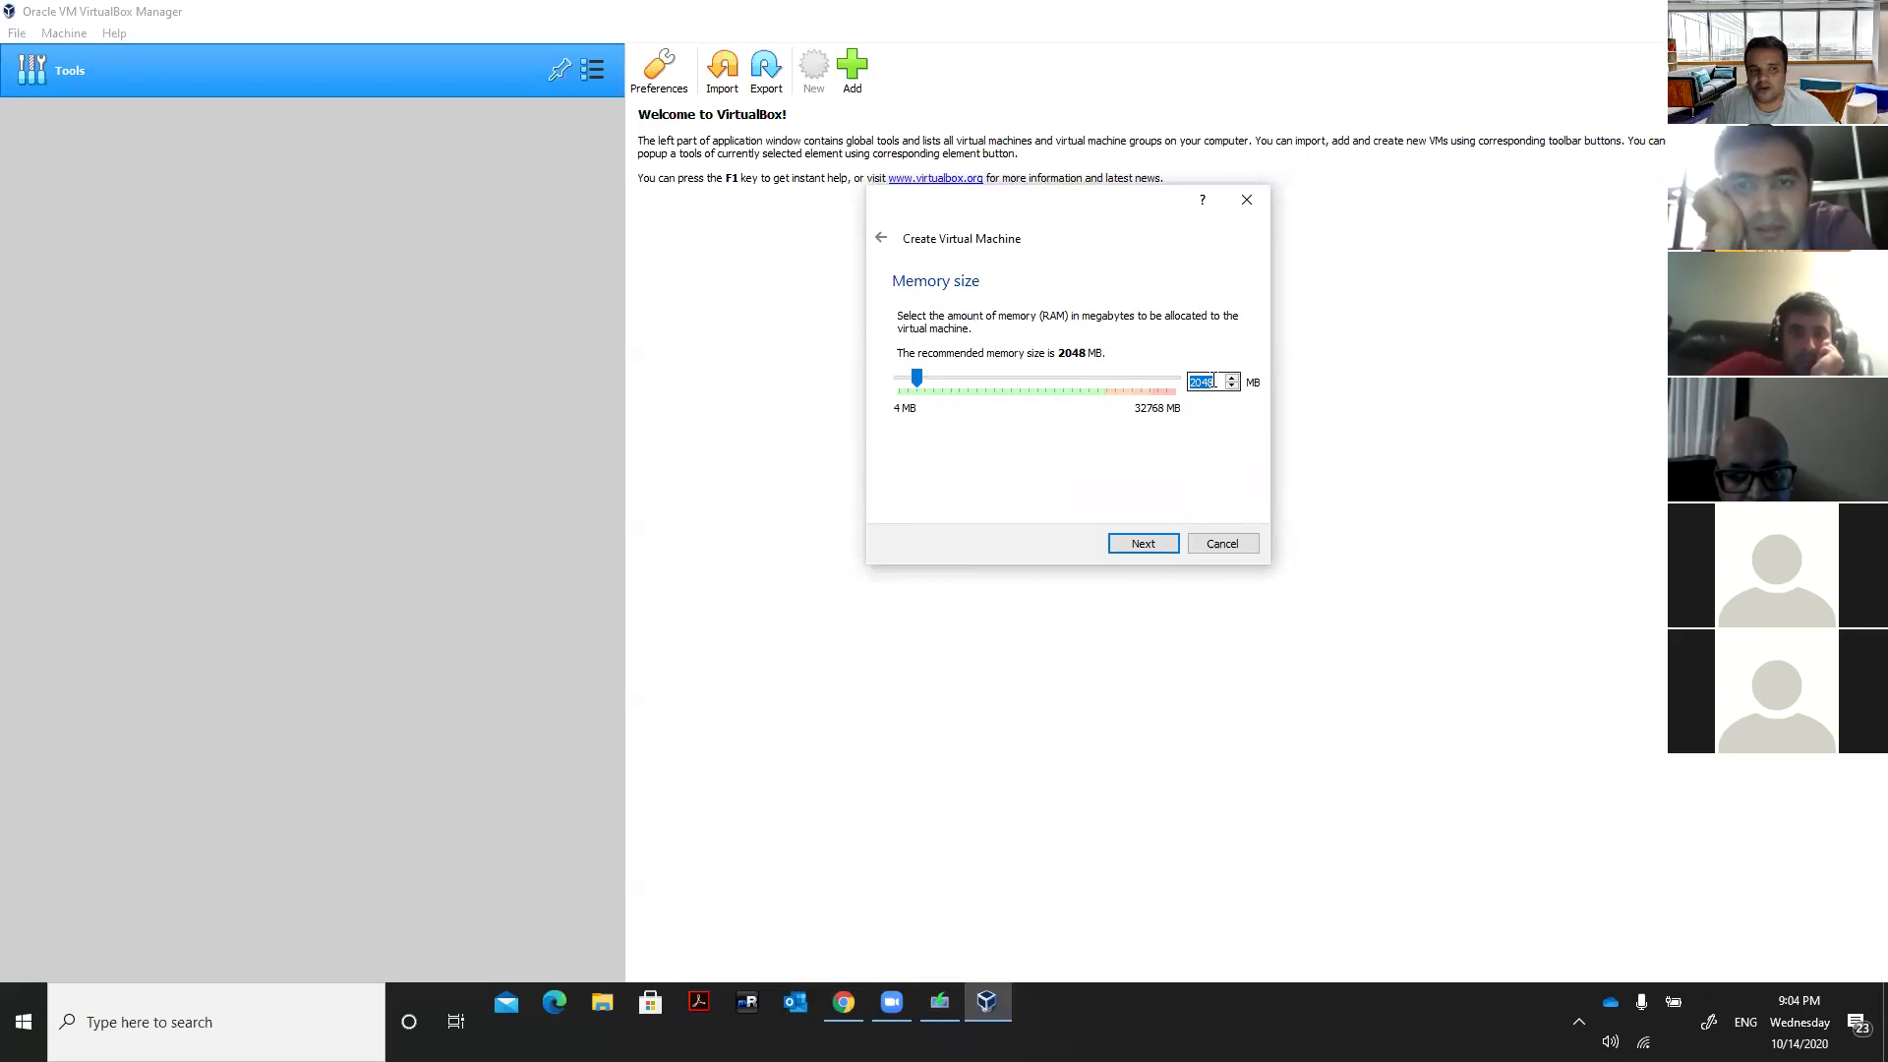
click(915, 382)
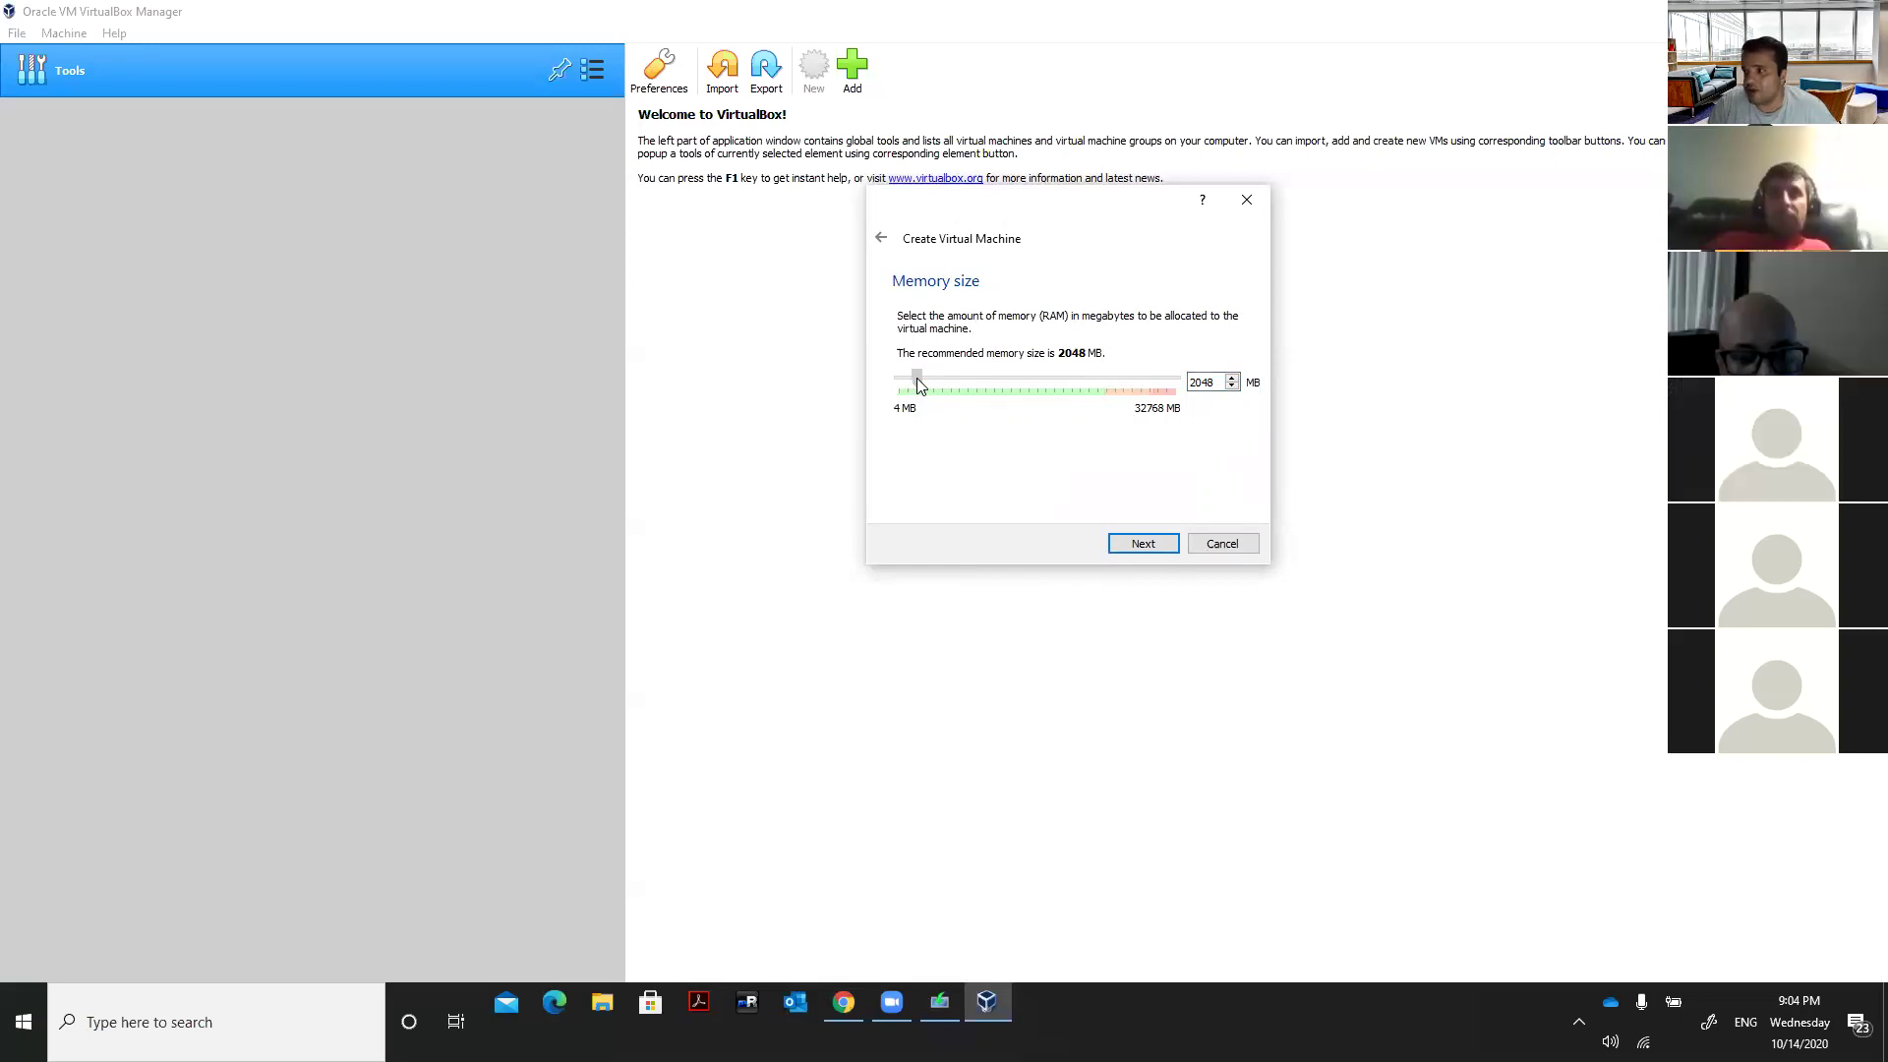
drag(917, 384, 909, 385)
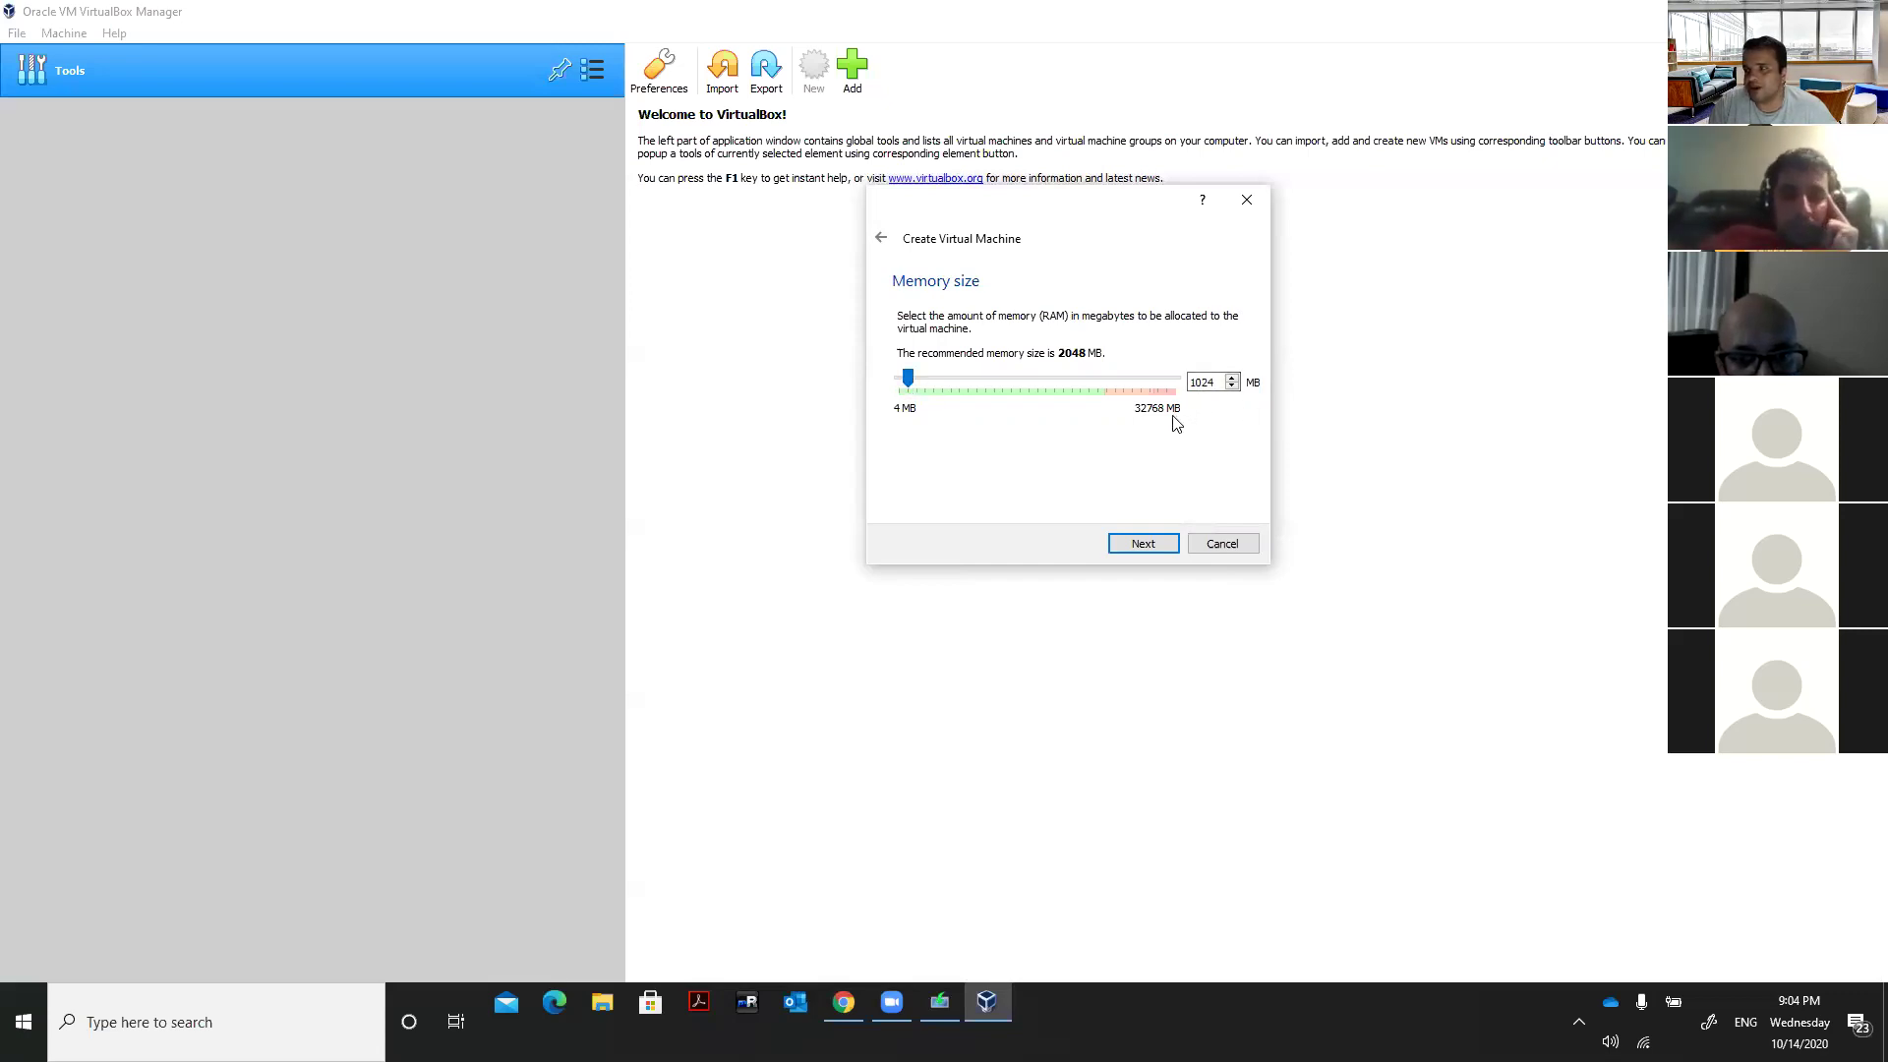
click(1147, 547)
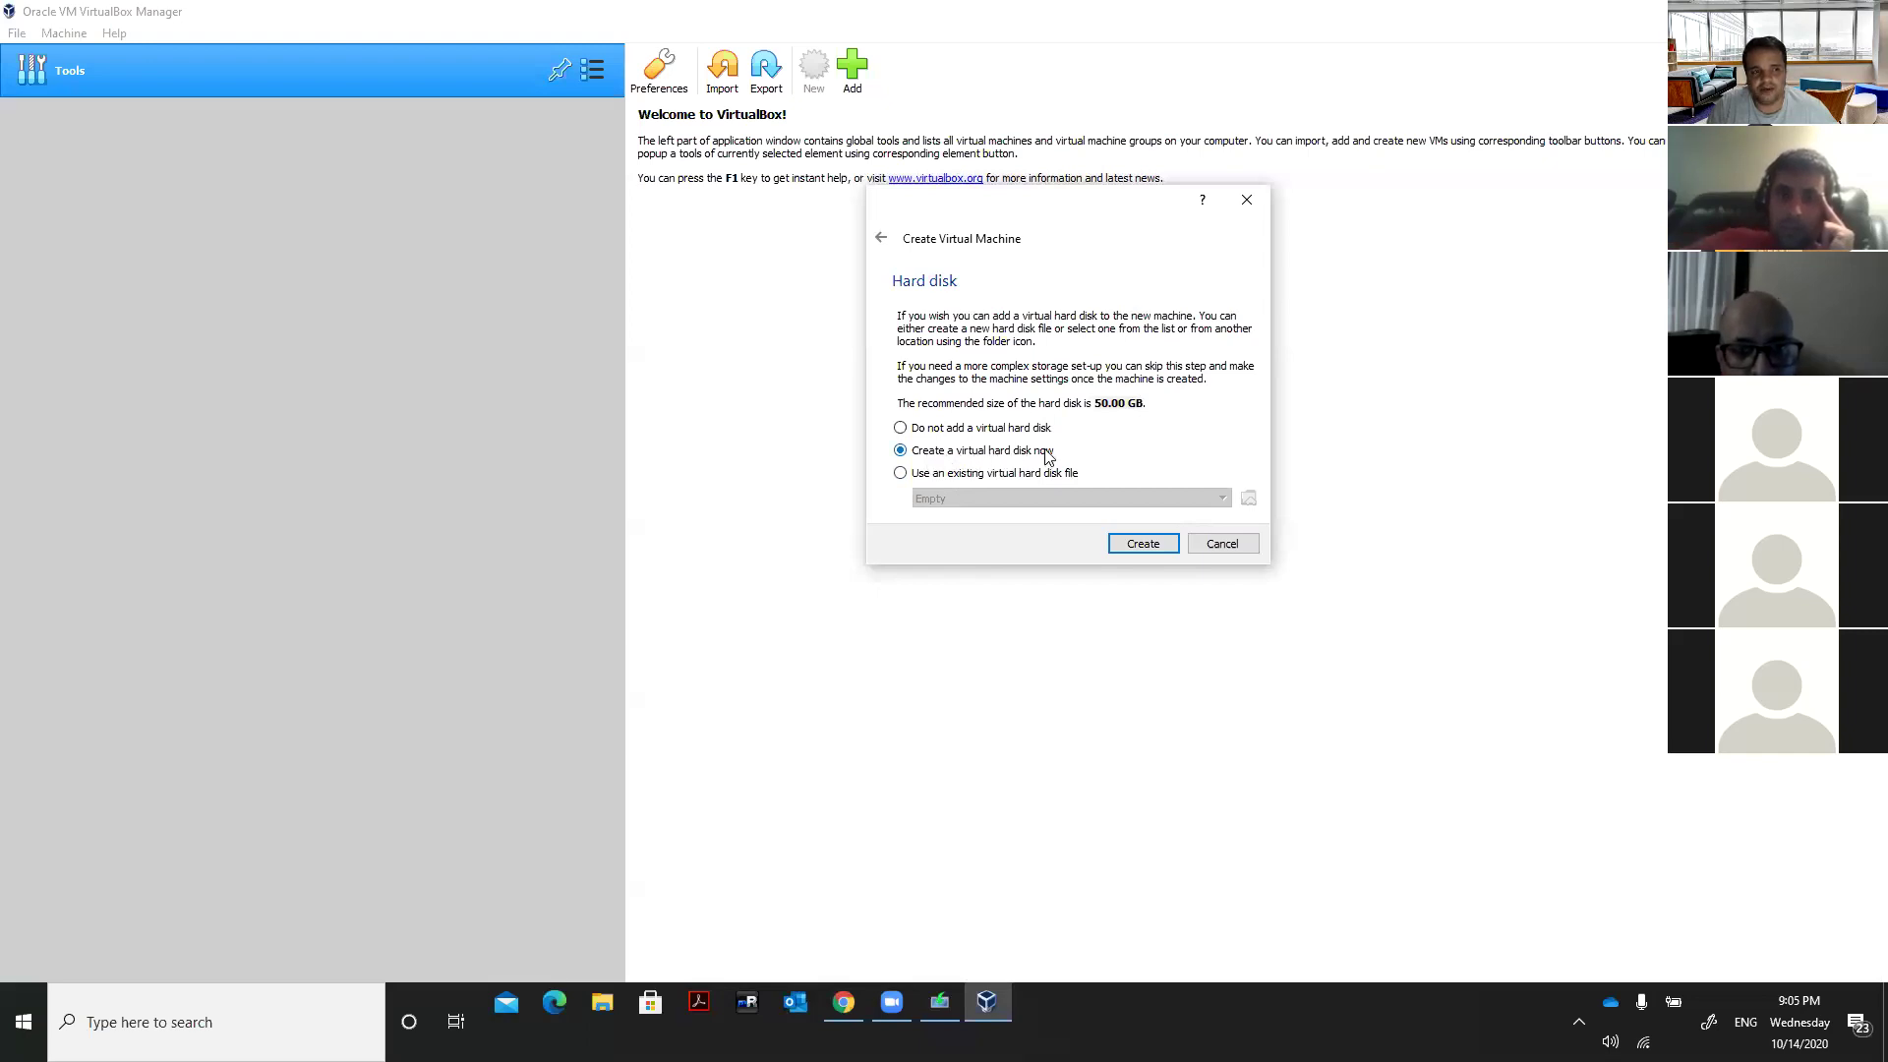
Choose to create a virtual hard disk now, as a dynamically allocated VDI (VirtualBox Disk Image).
click(1134, 549)
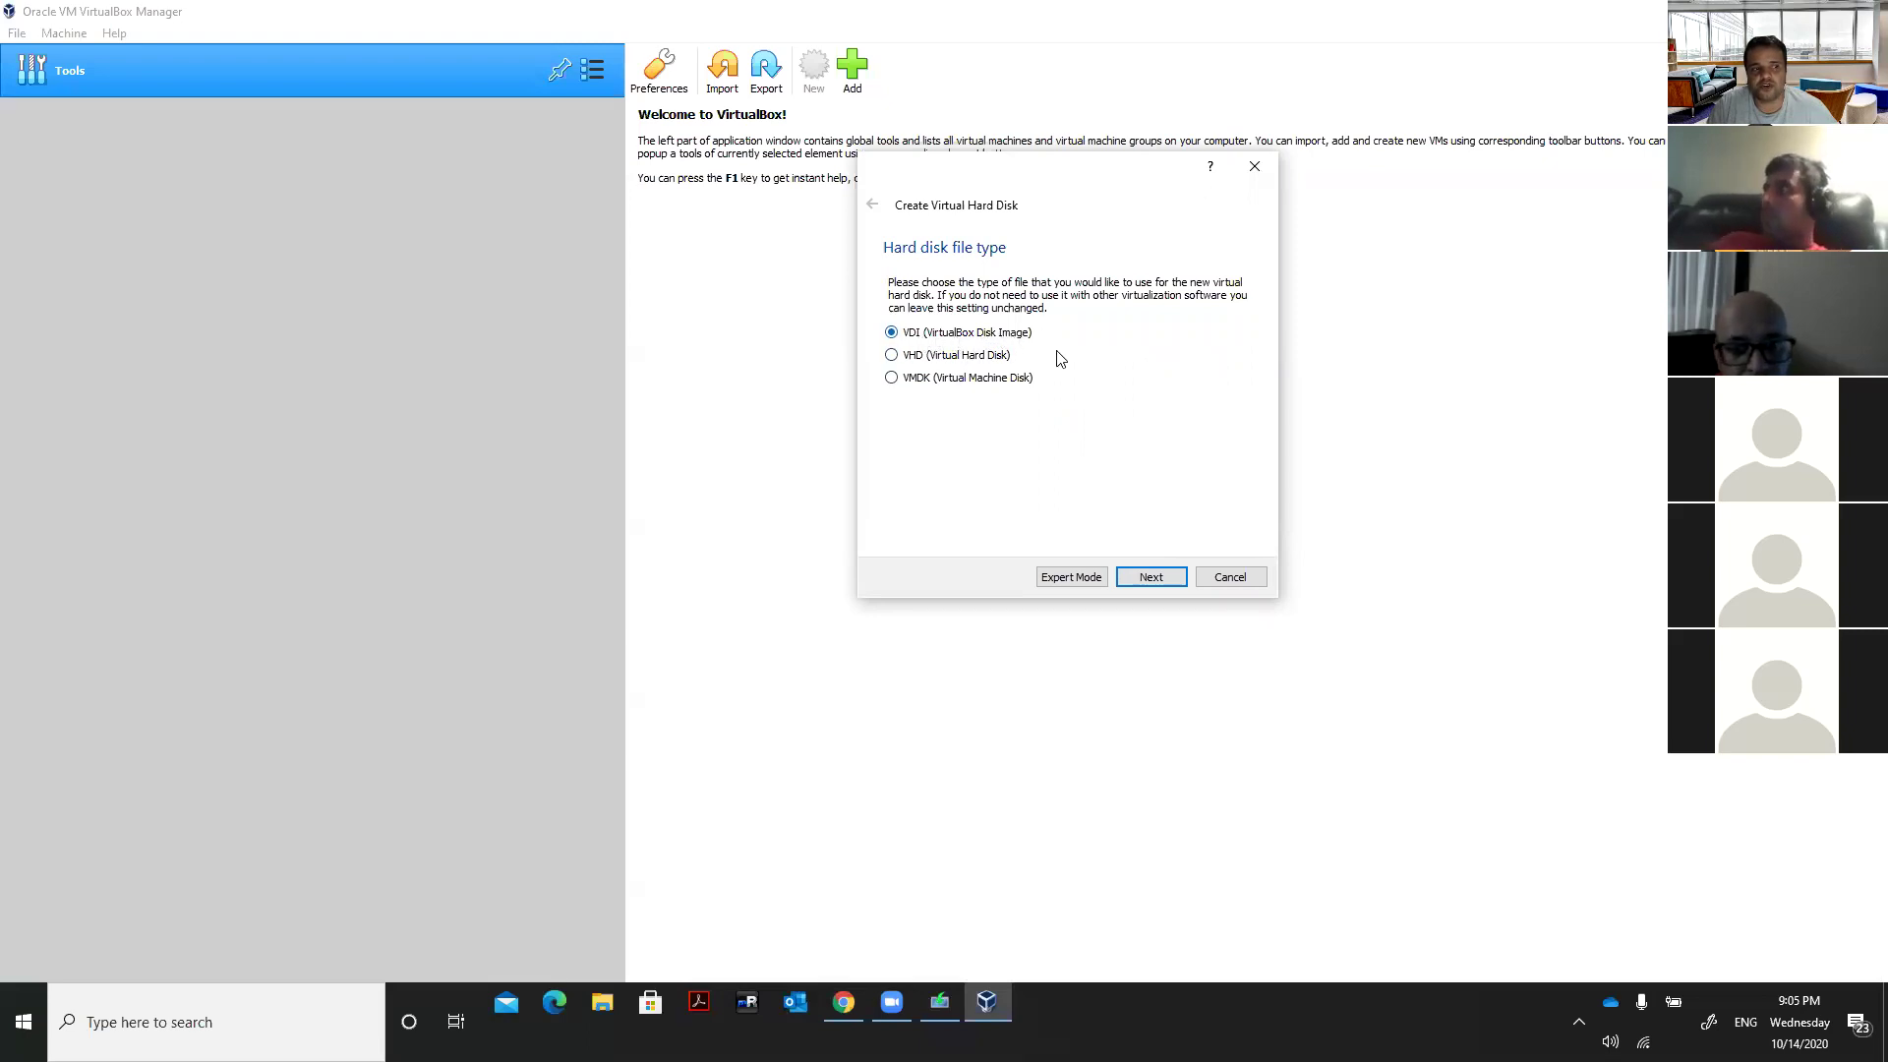
click(1148, 582)
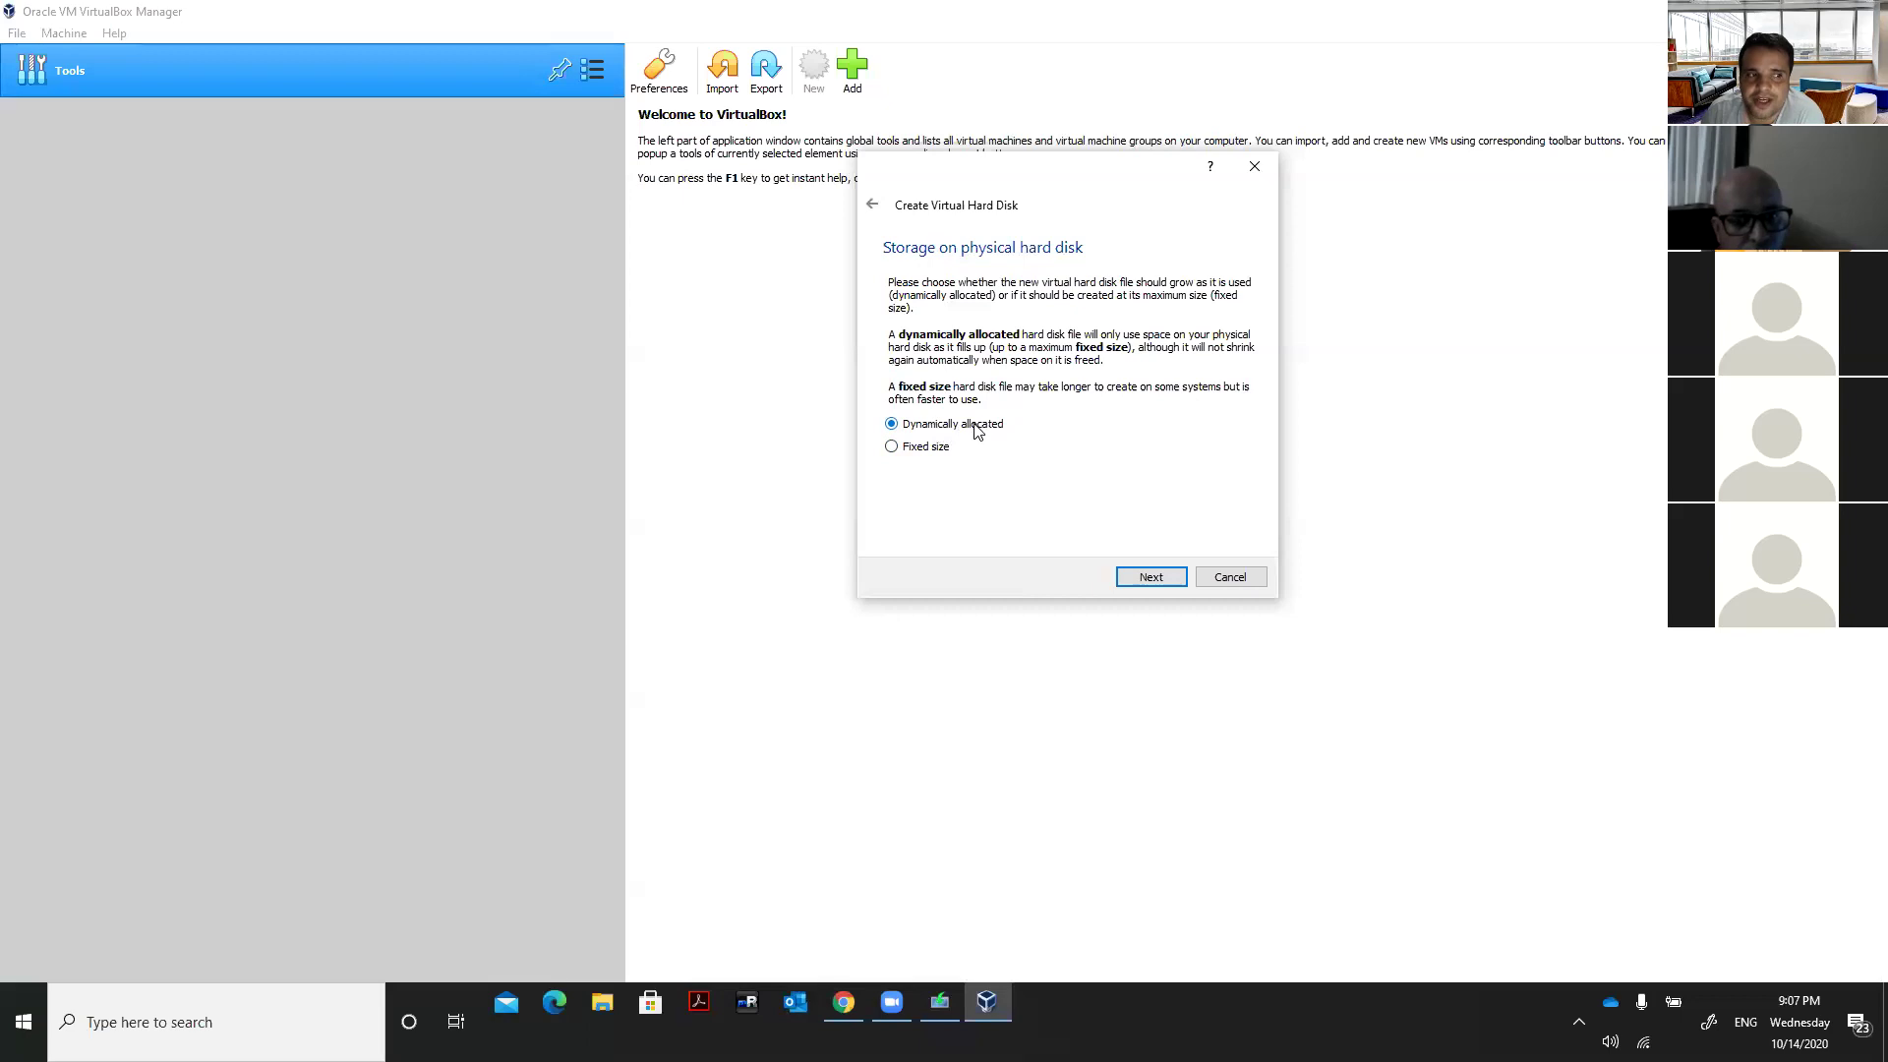
click(1145, 578)
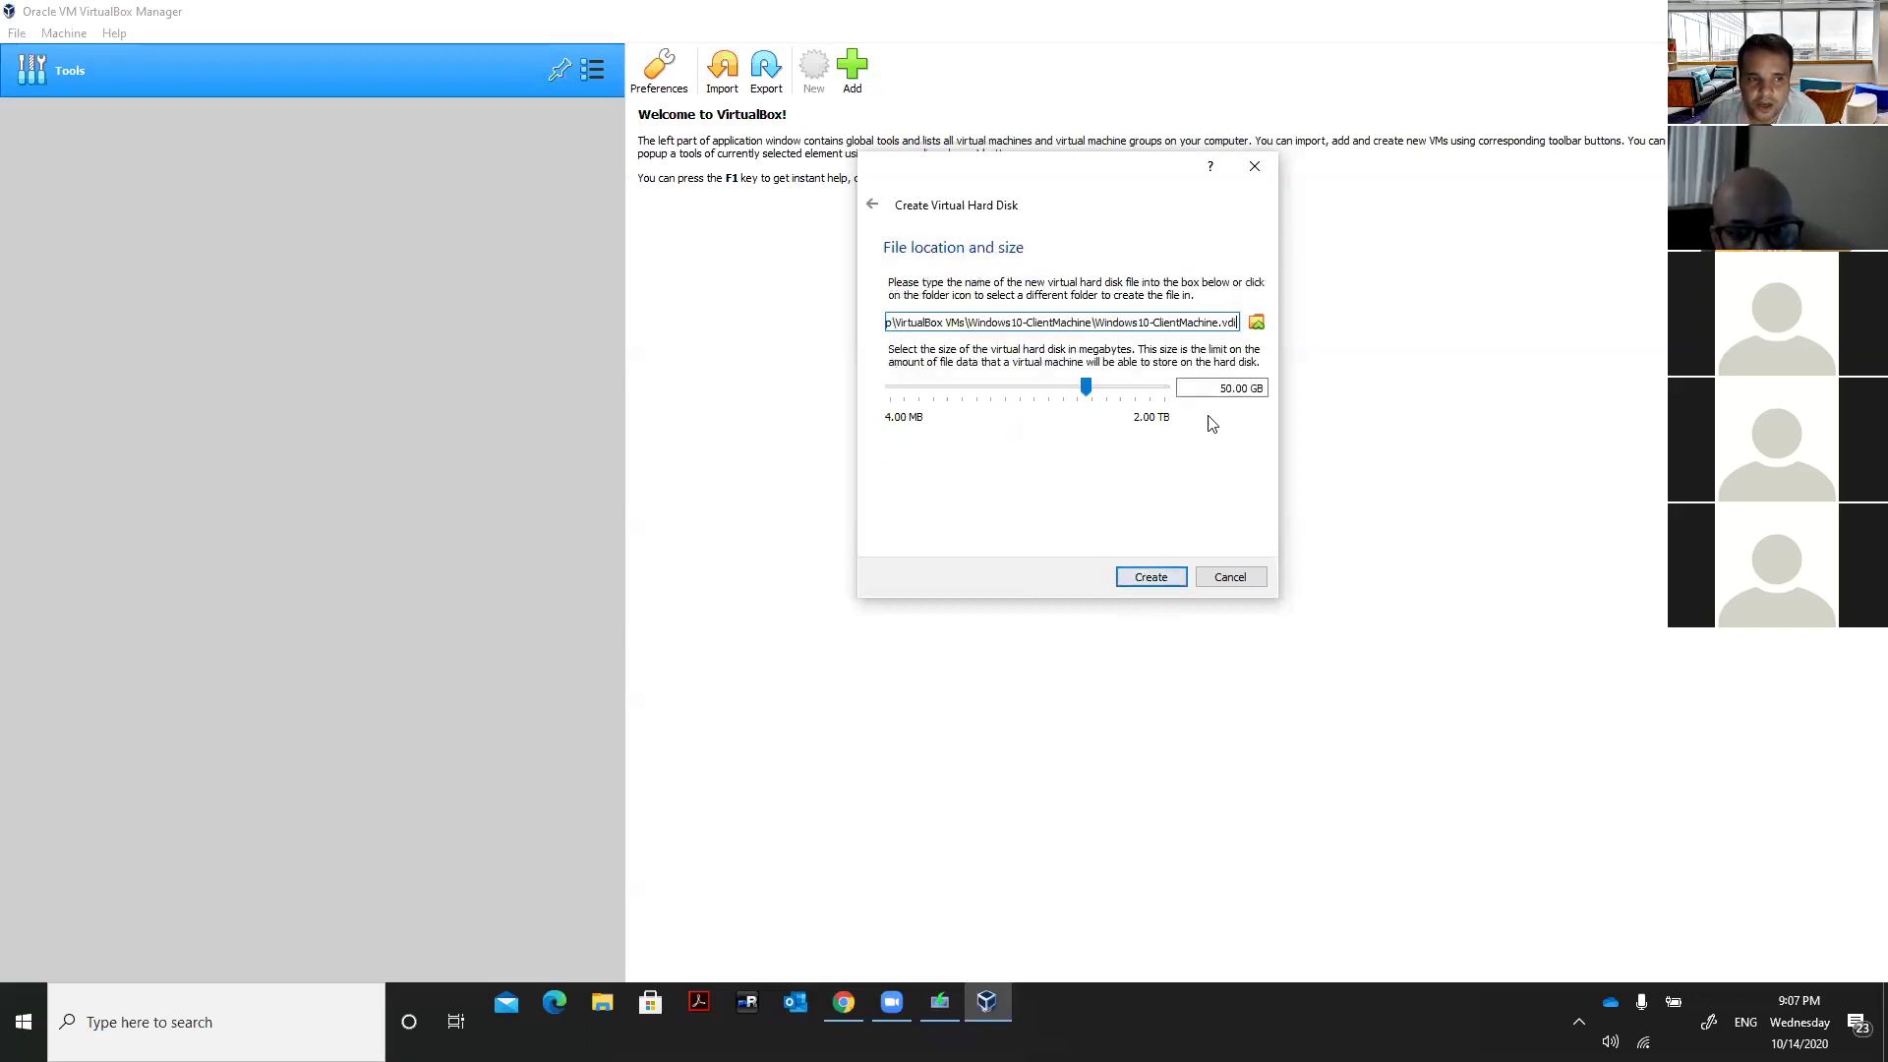
Set the virtual hard disk size to 20 GB and create the disk.
drag(1212, 389, 1278, 393)
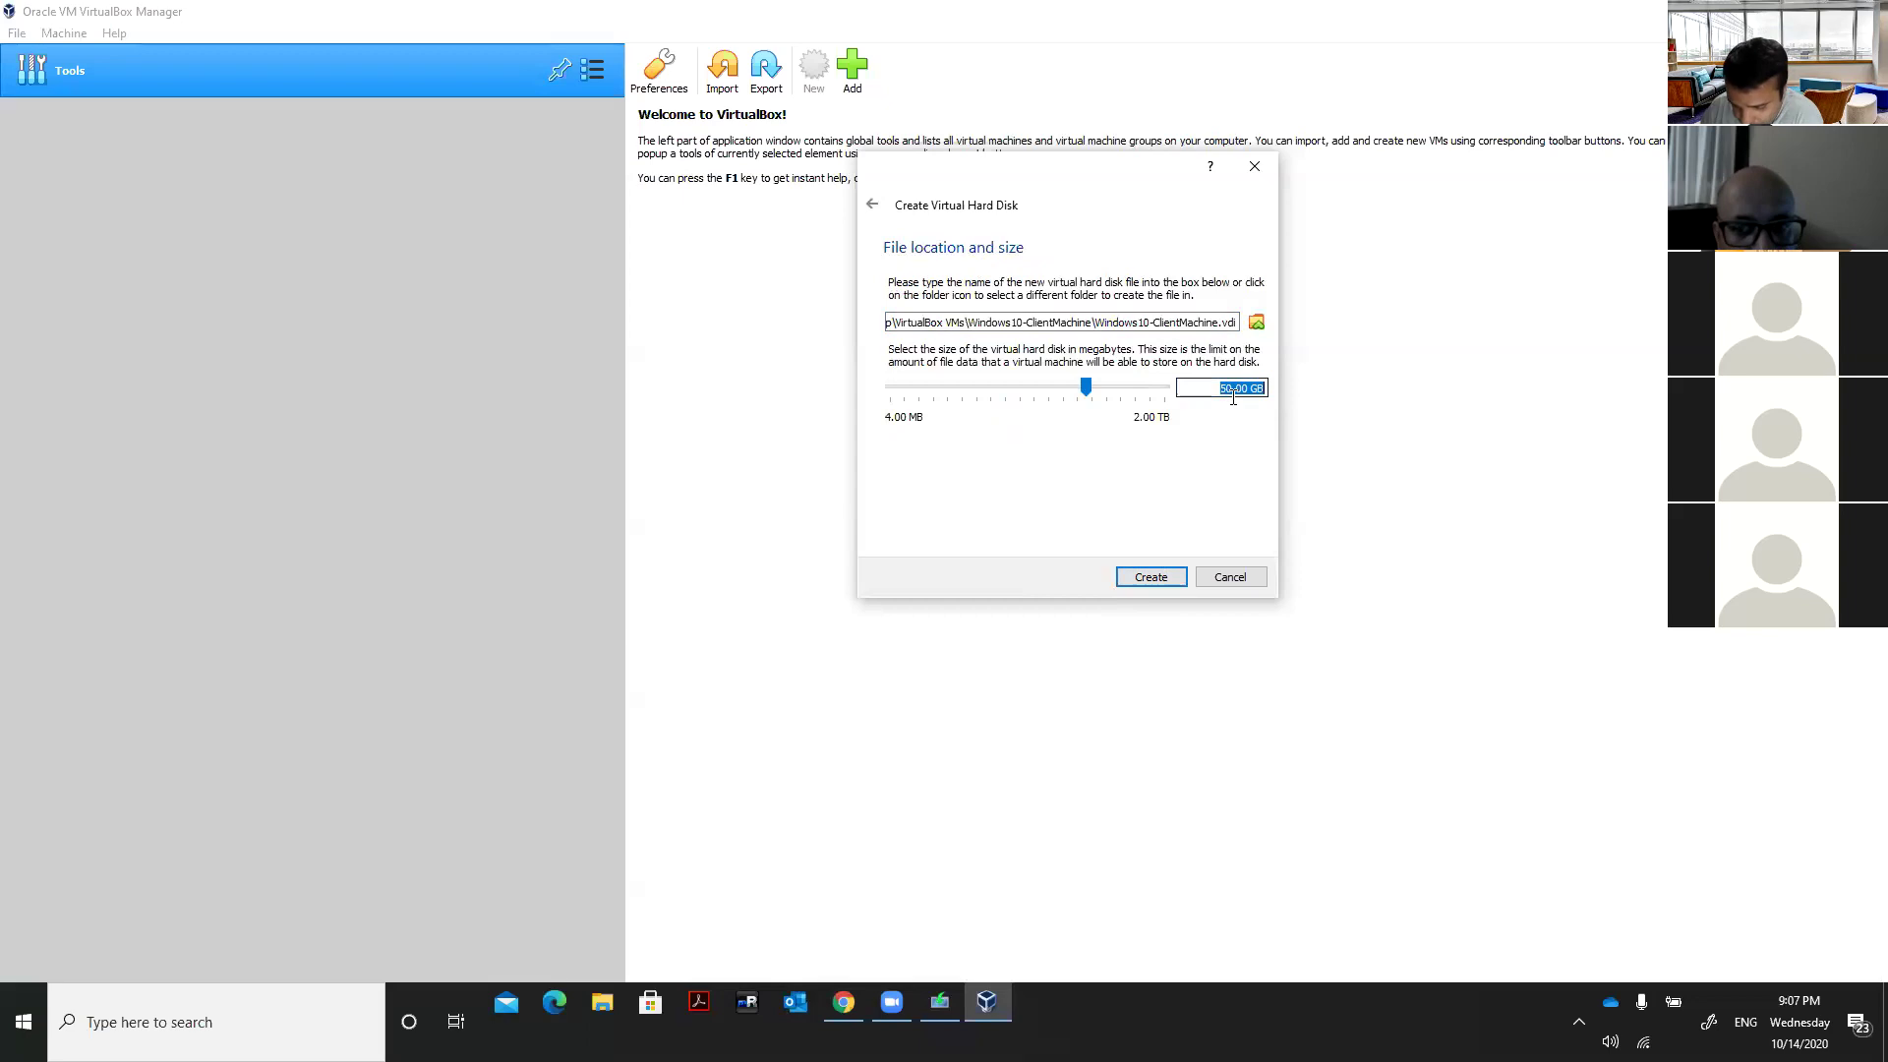
mouse_move(1234, 396)
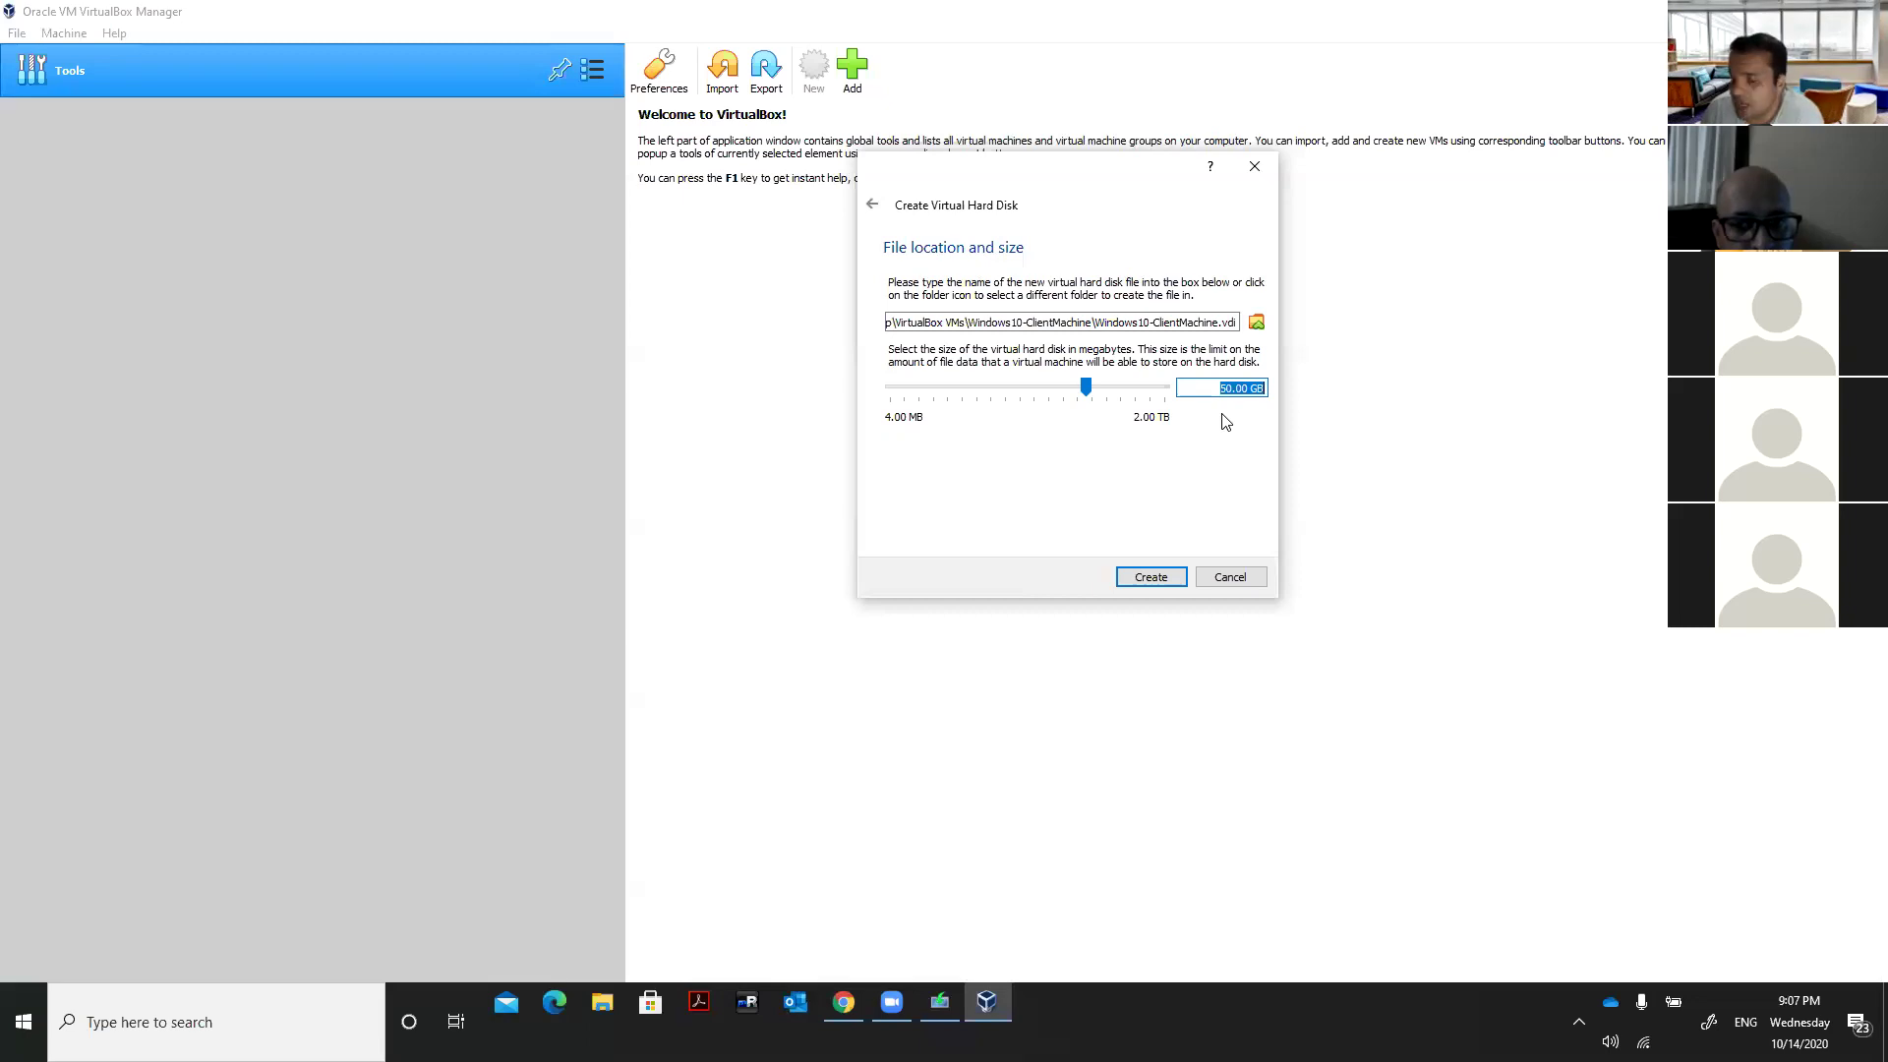
text(20)
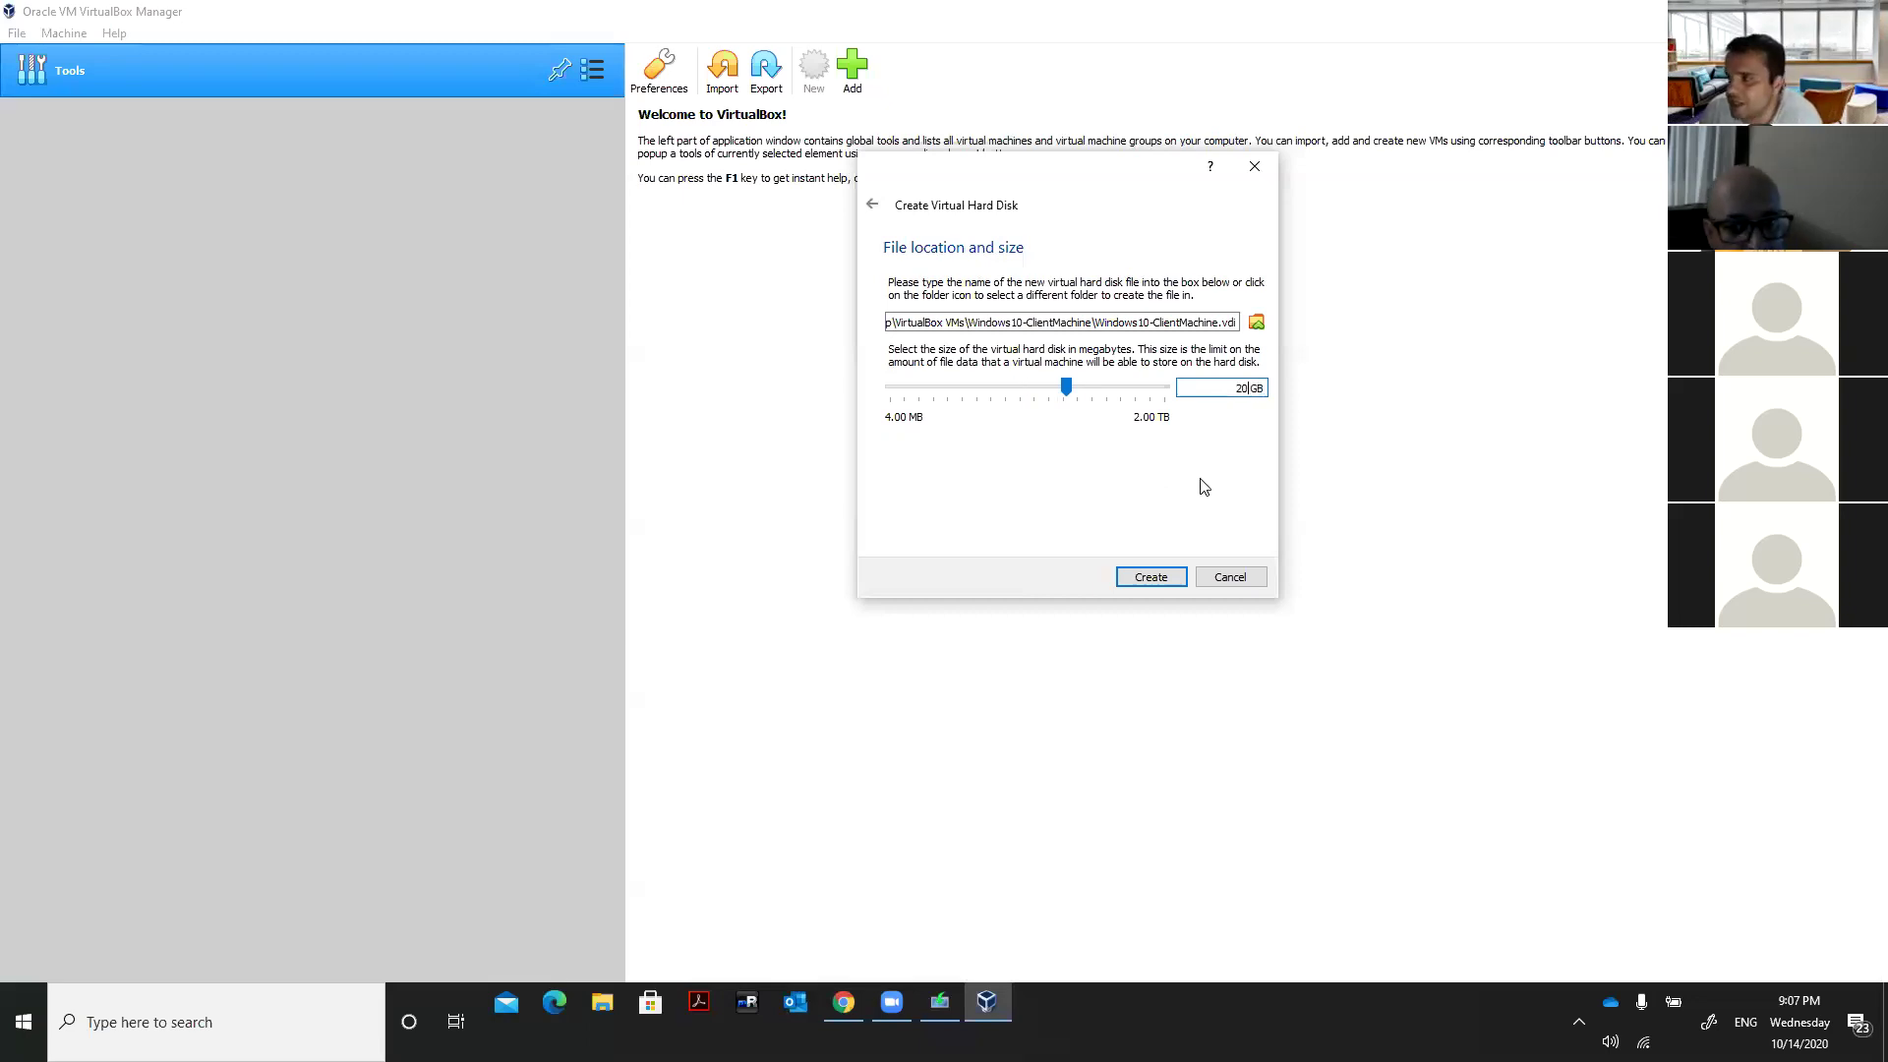
click(1149, 577)
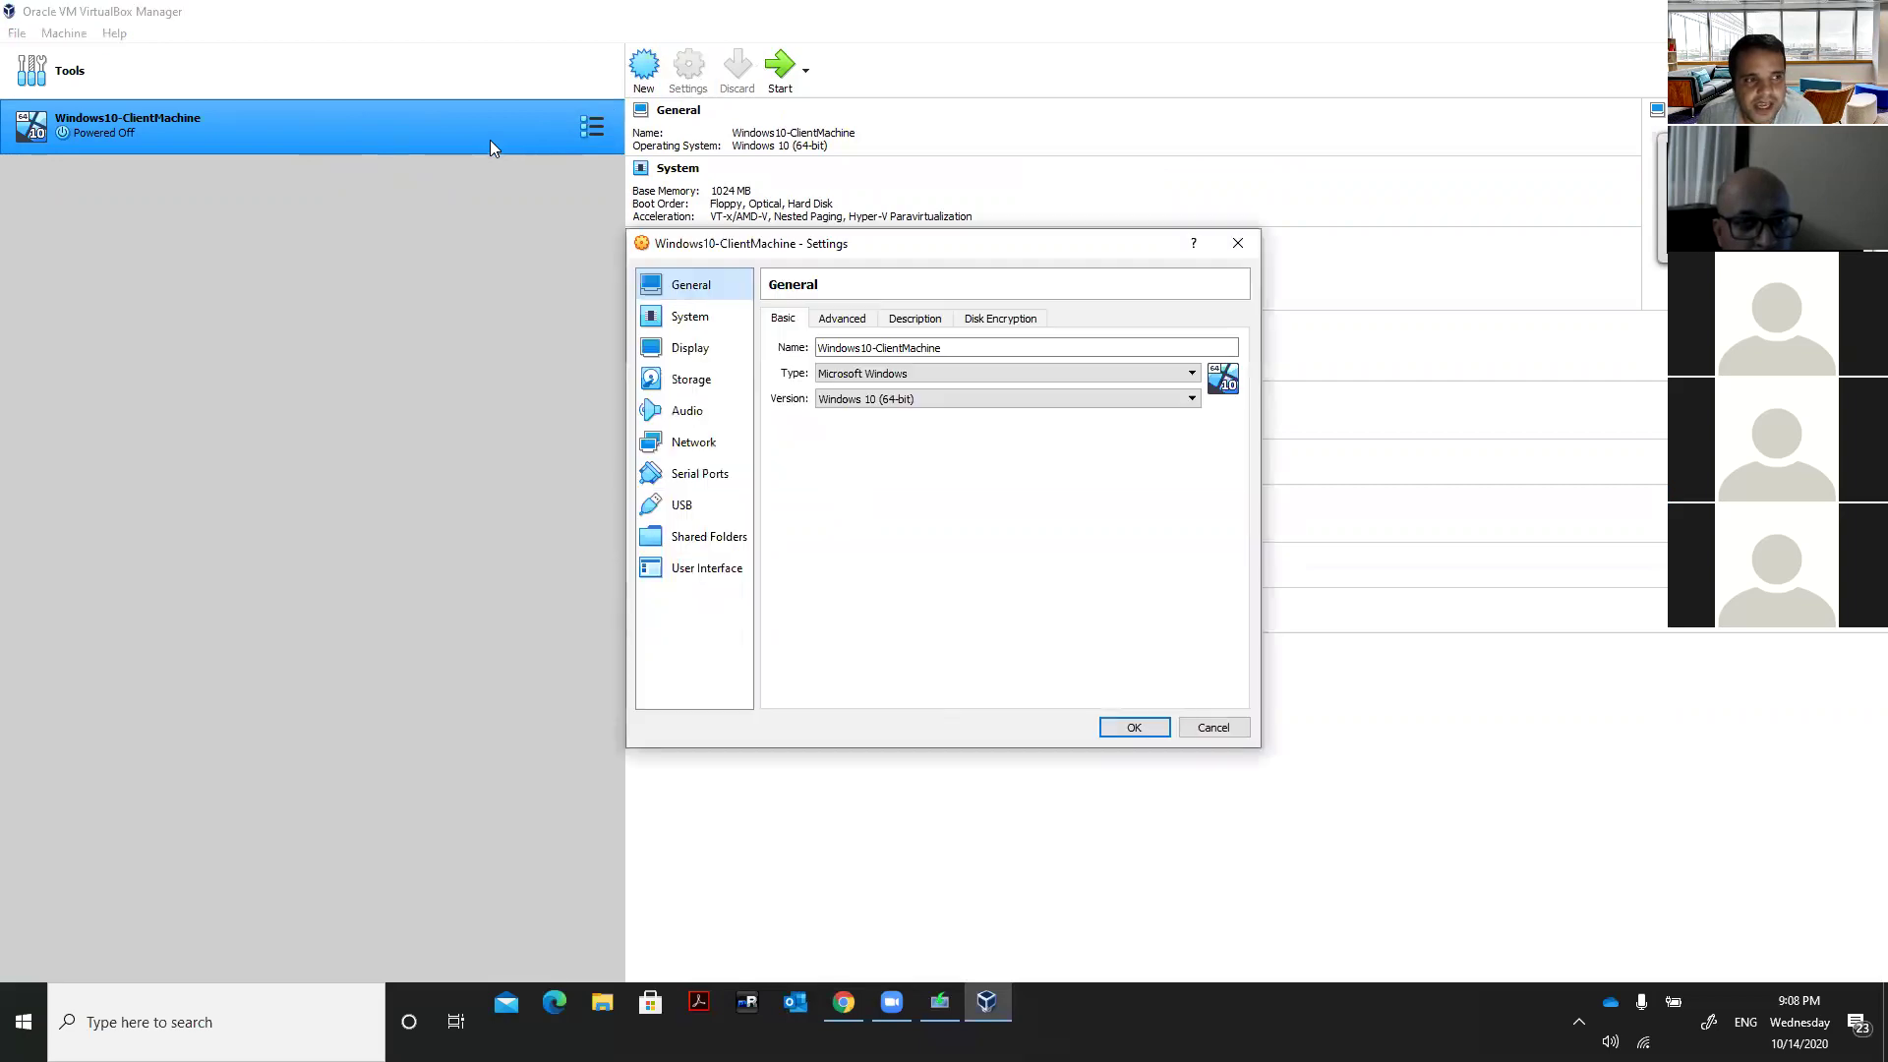
In the Windows10-ClientMachine storage settings, start adding an optical drive to the SATA controller.
click(692, 380)
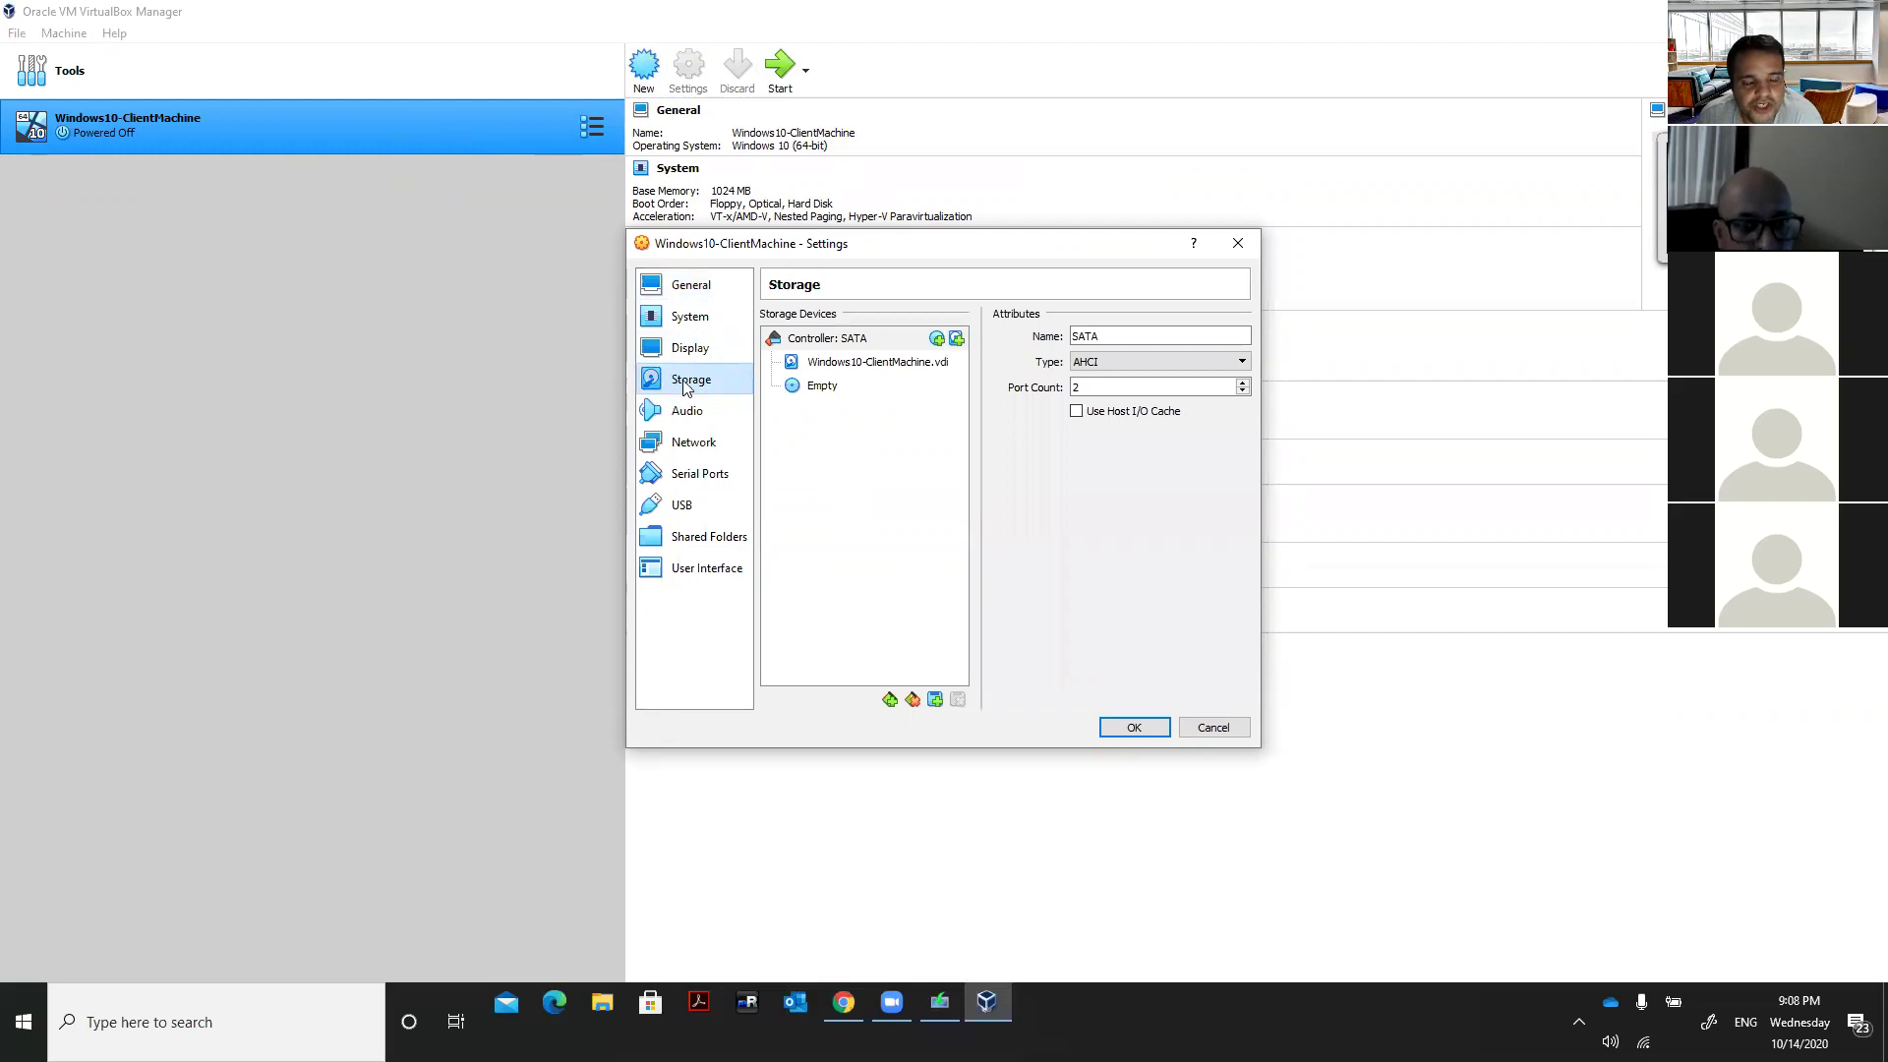
click(831, 391)
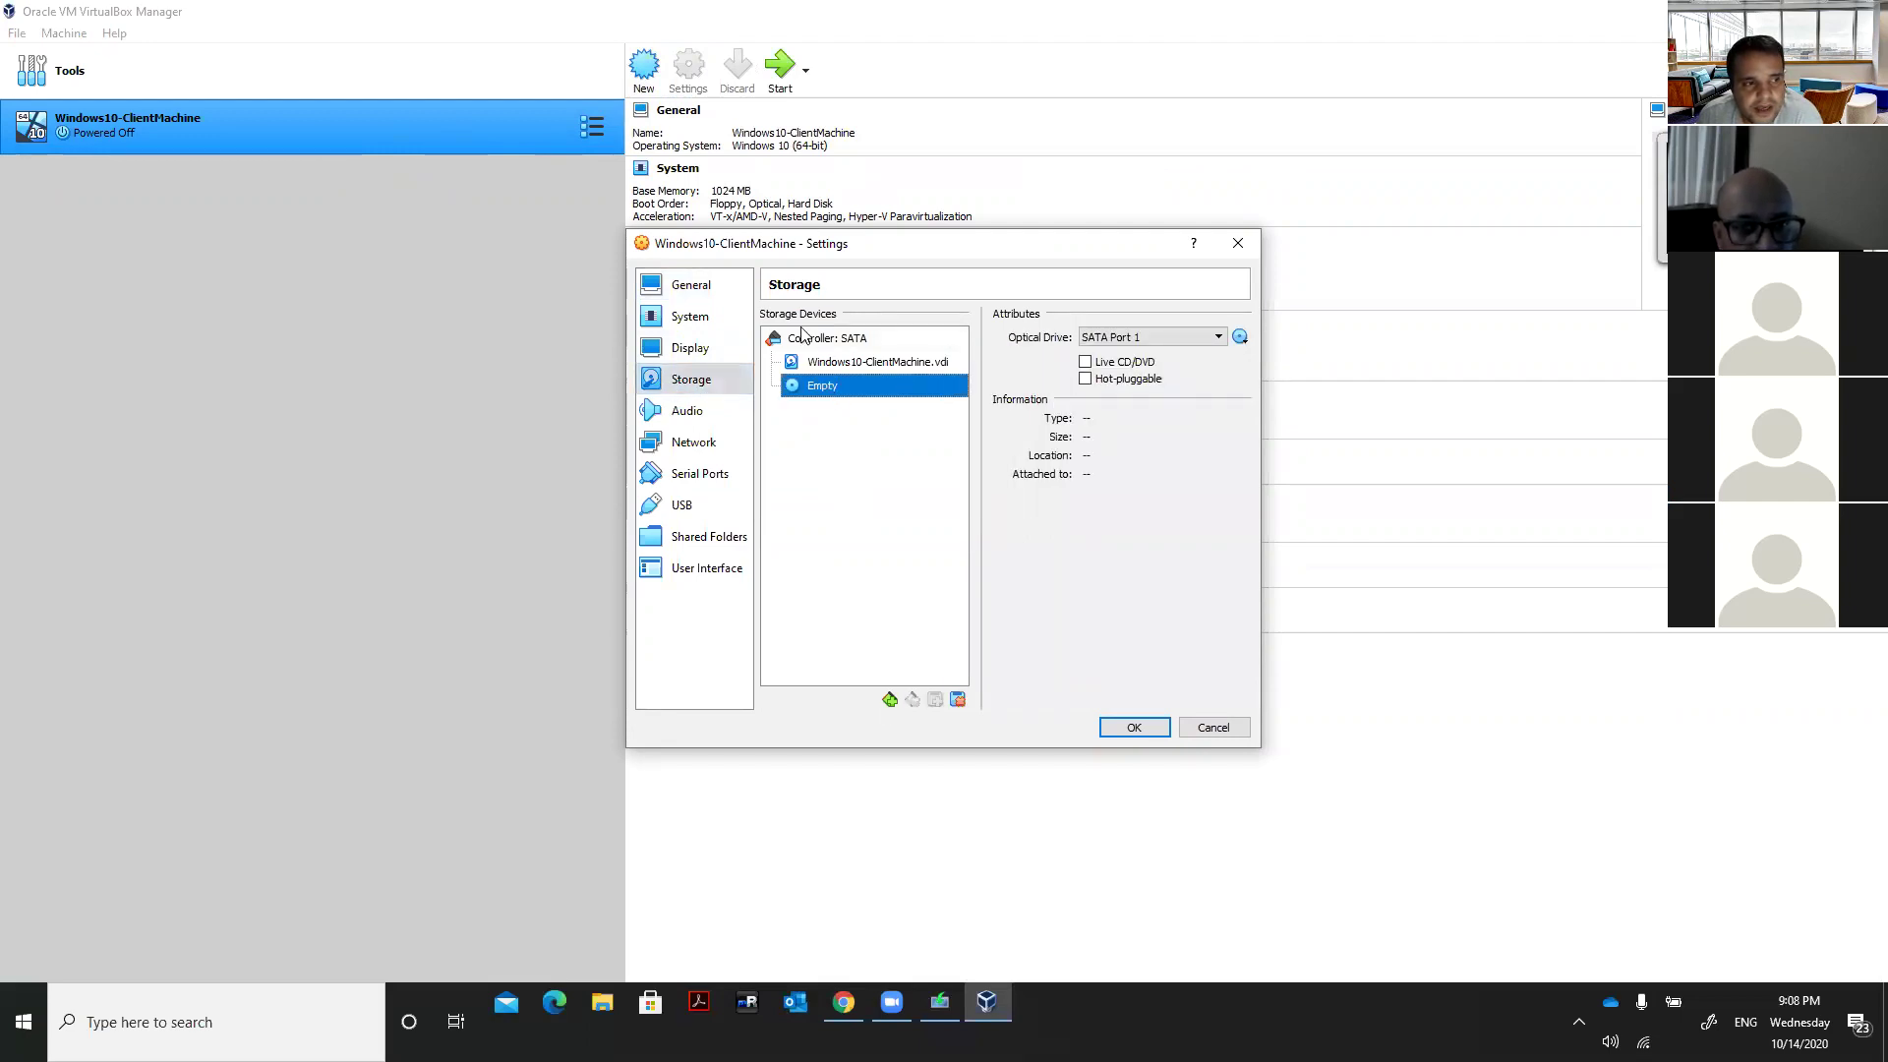
click(836, 339)
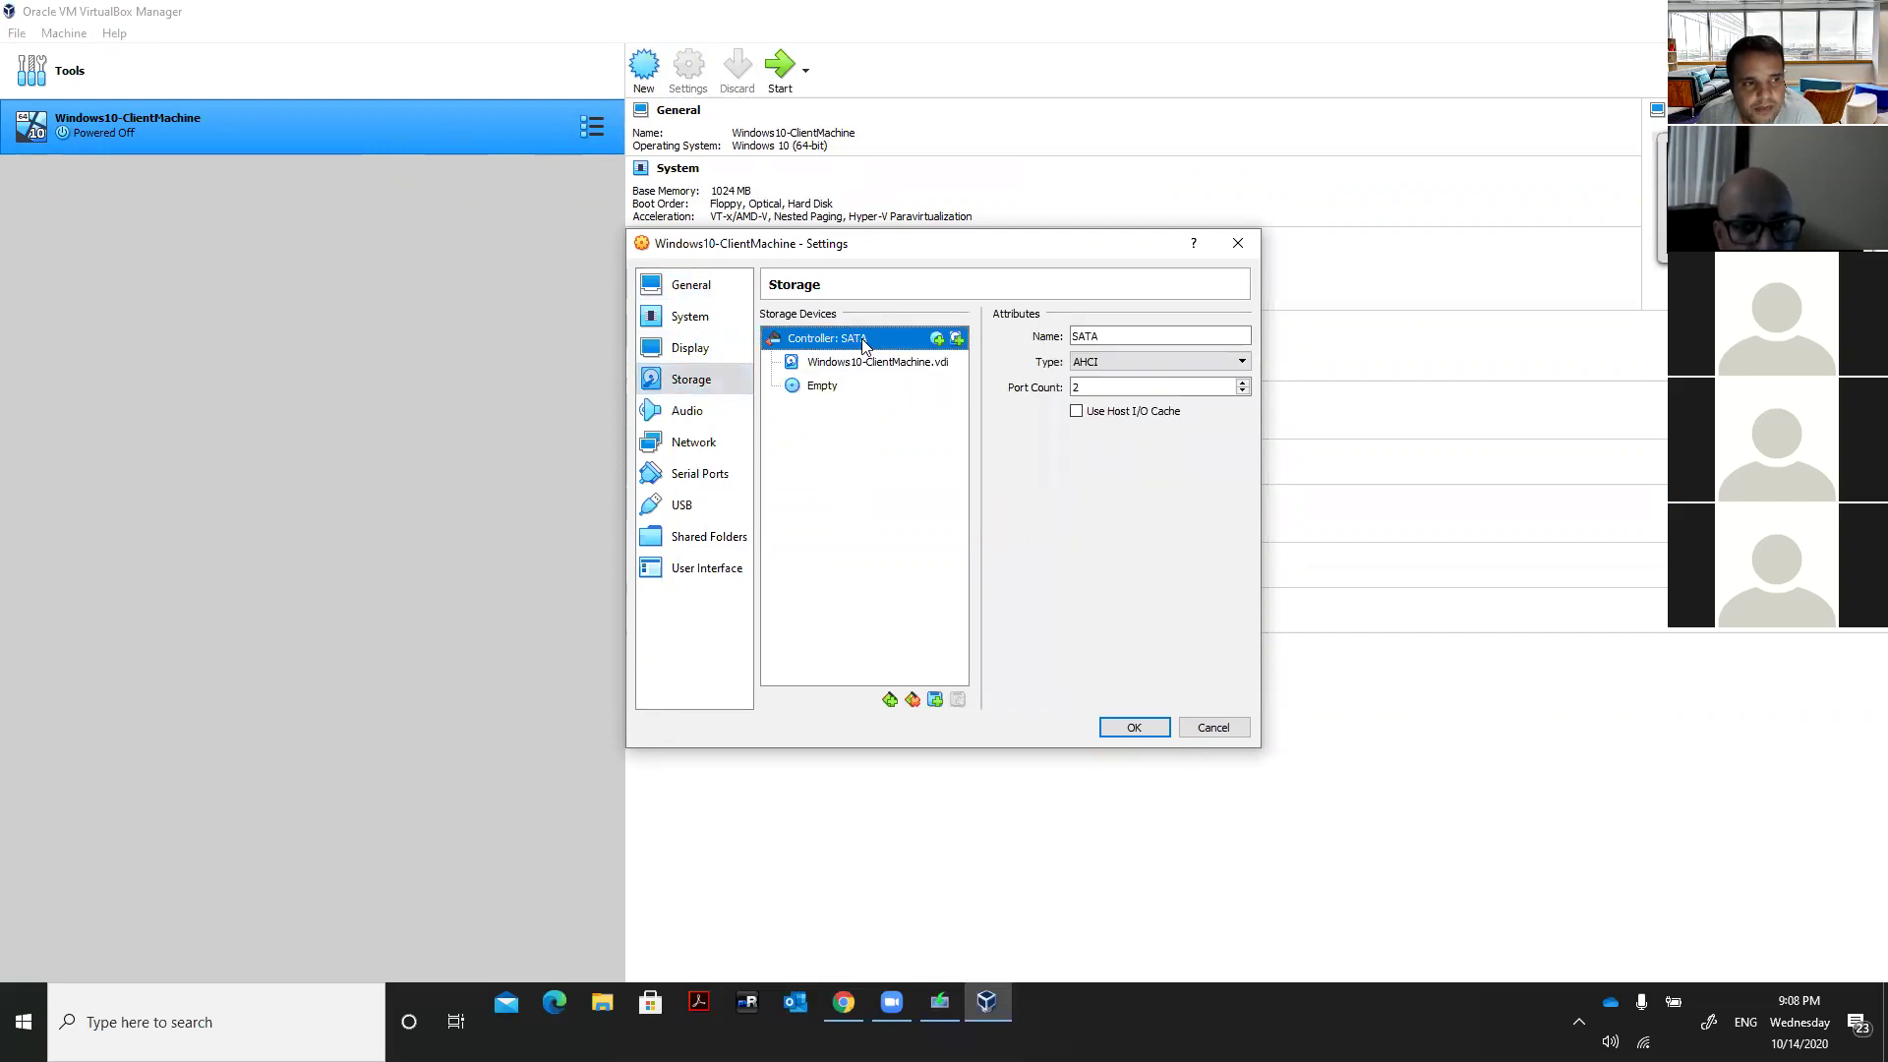
click(938, 341)
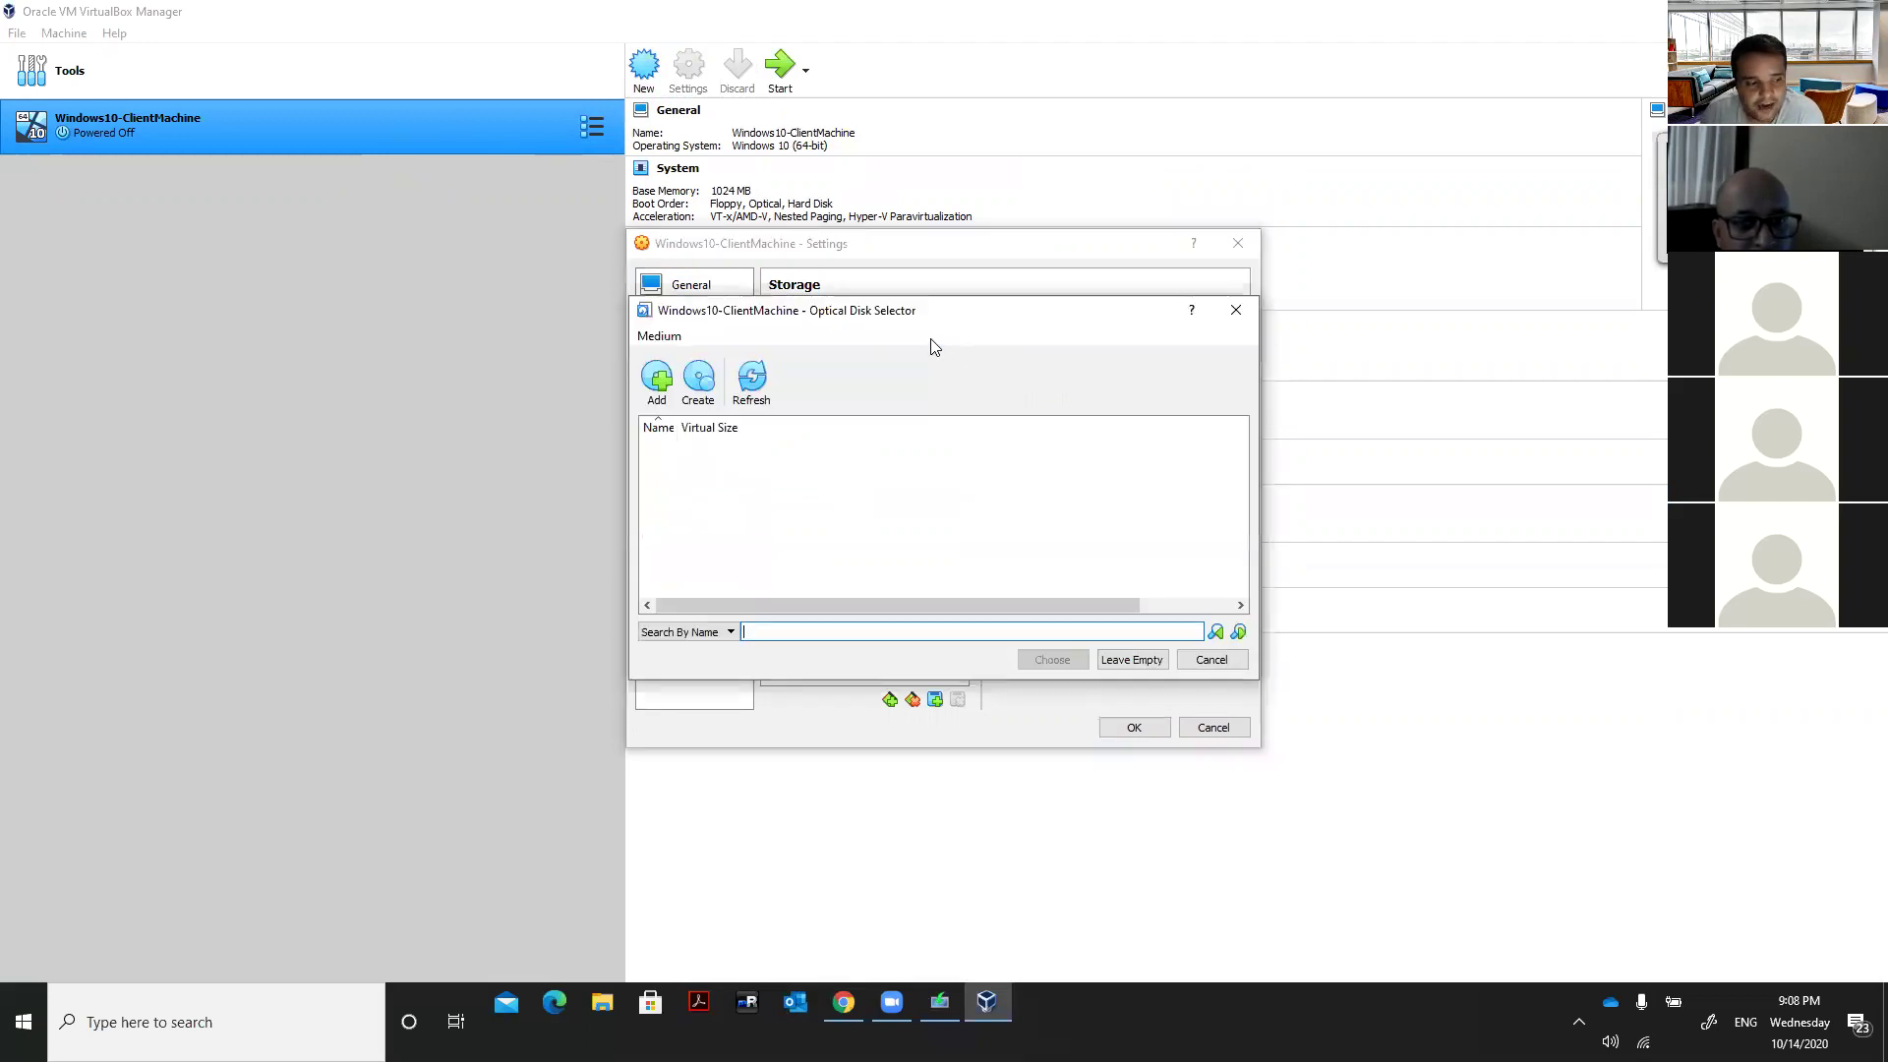
Switch to Windows 10 Setup and finish the ISO creation wizard.
click(940, 1005)
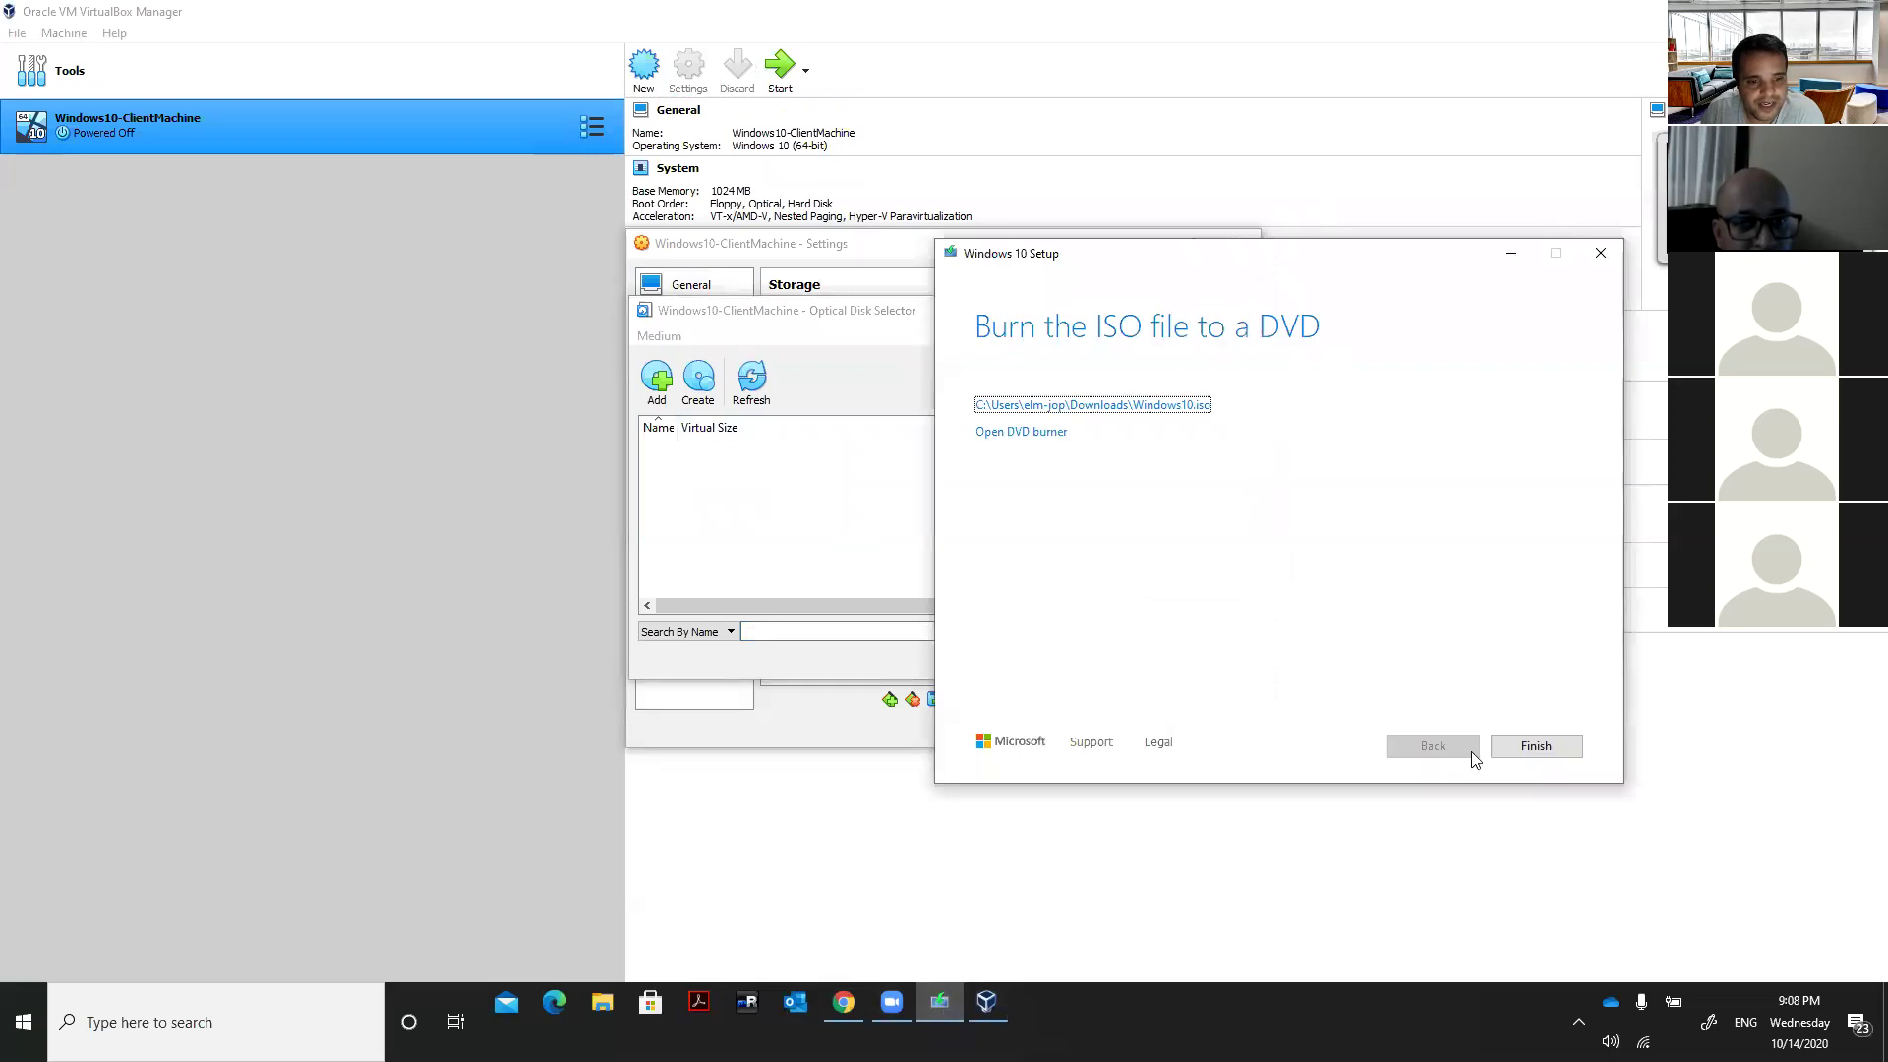
click(1532, 751)
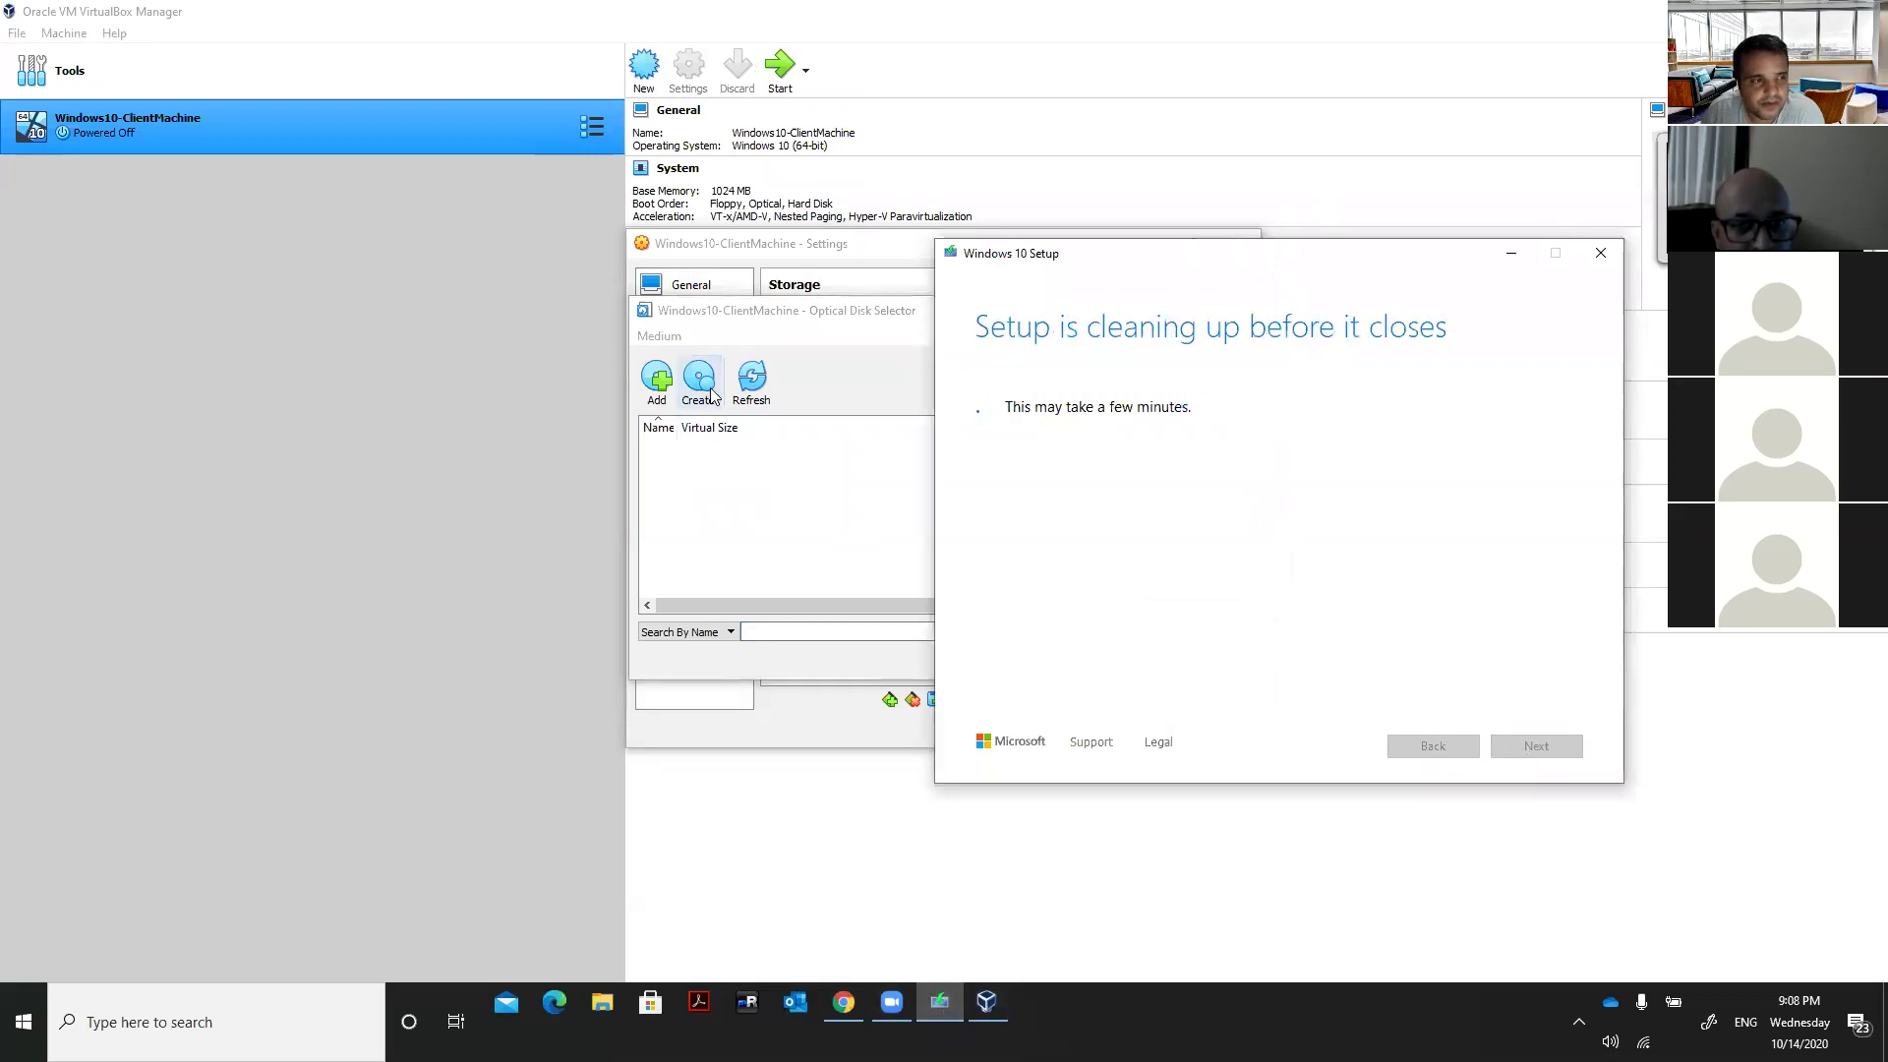
Add Windows10.iso from the Downloads folder as an optical disk image and choose it for the new optical drive.
click(659, 389)
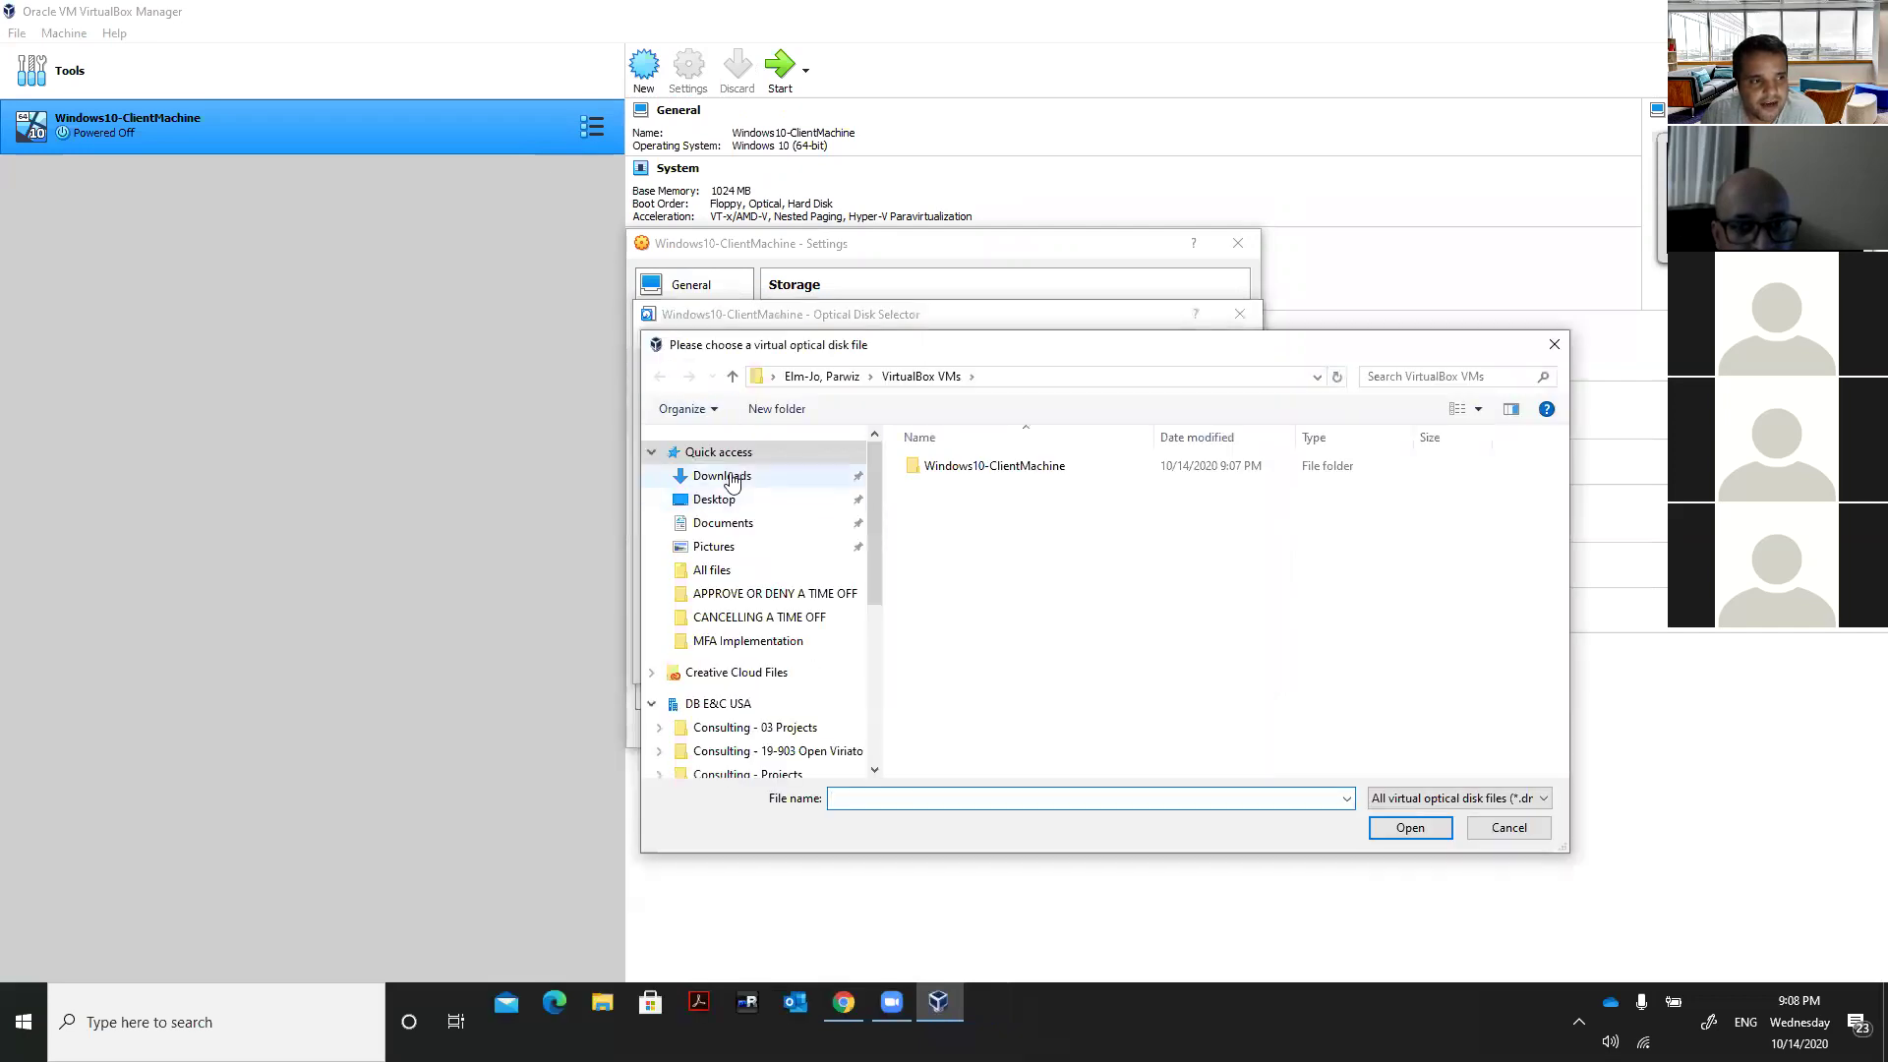
click(731, 478)
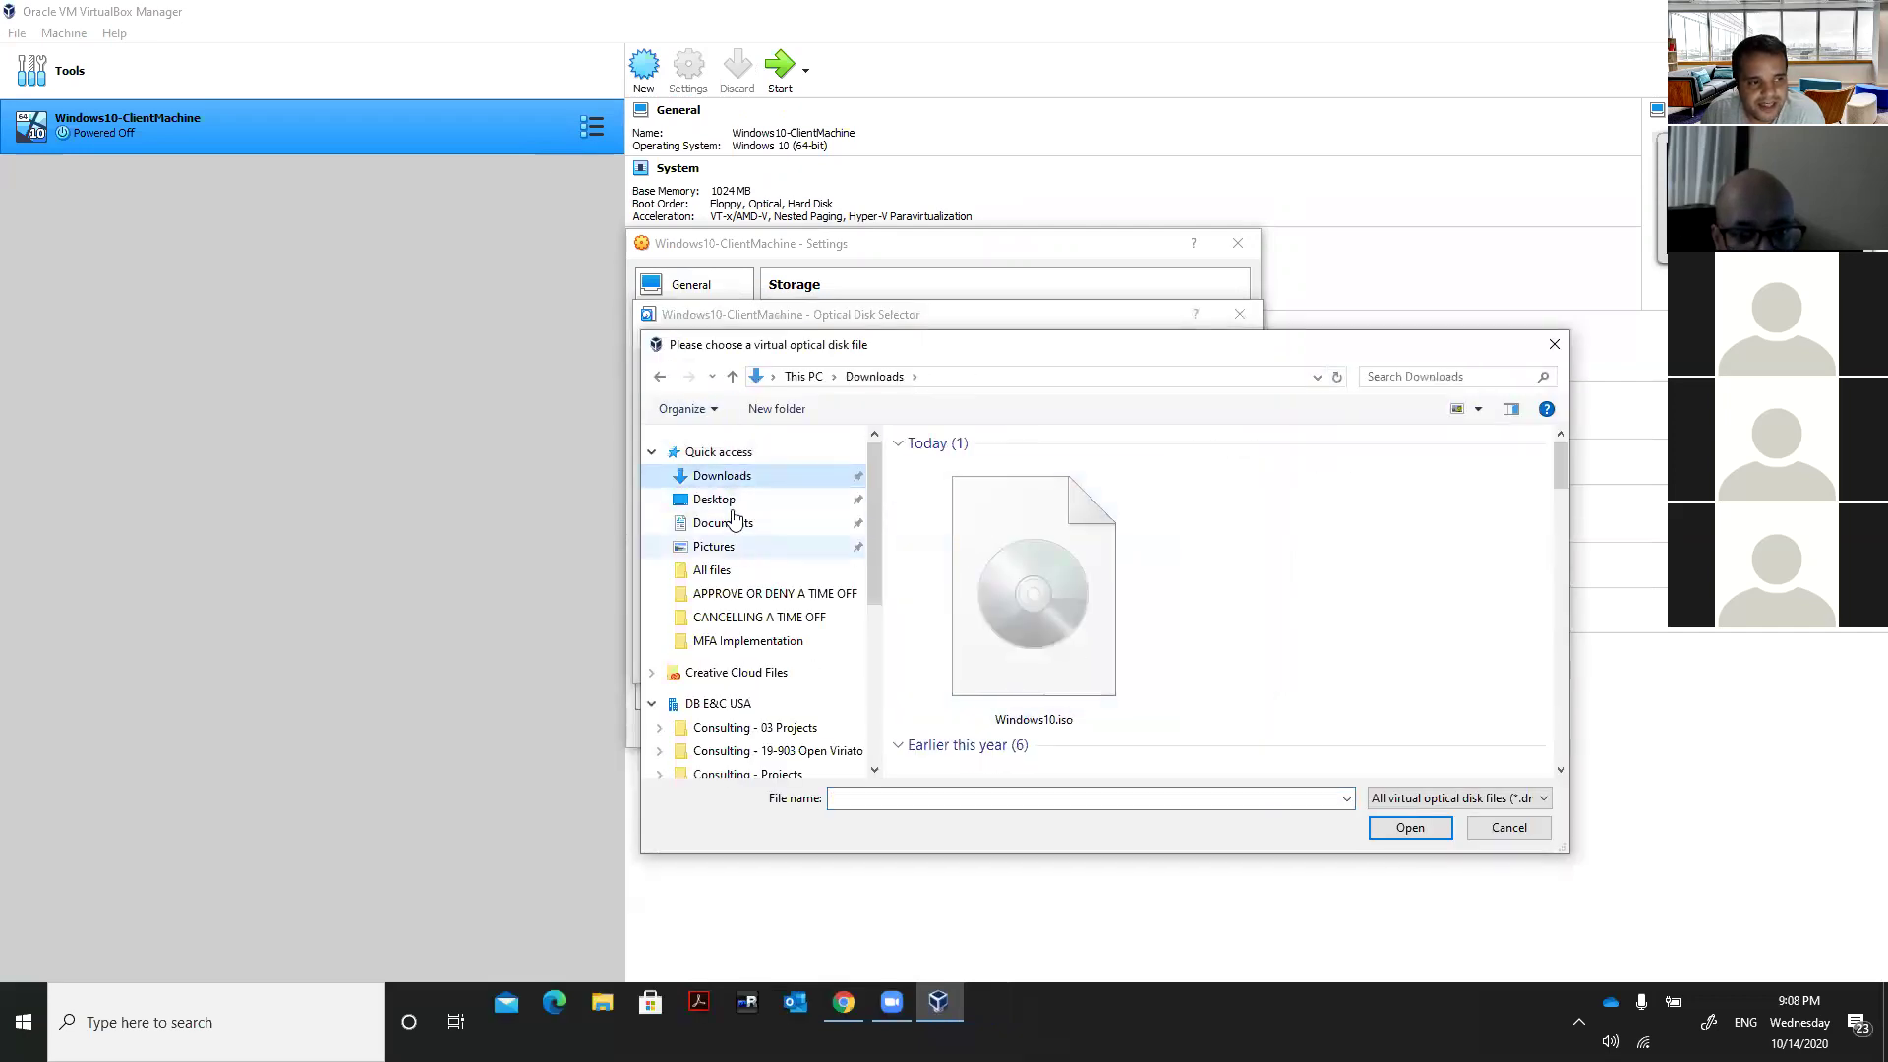
double_click(1052, 602)
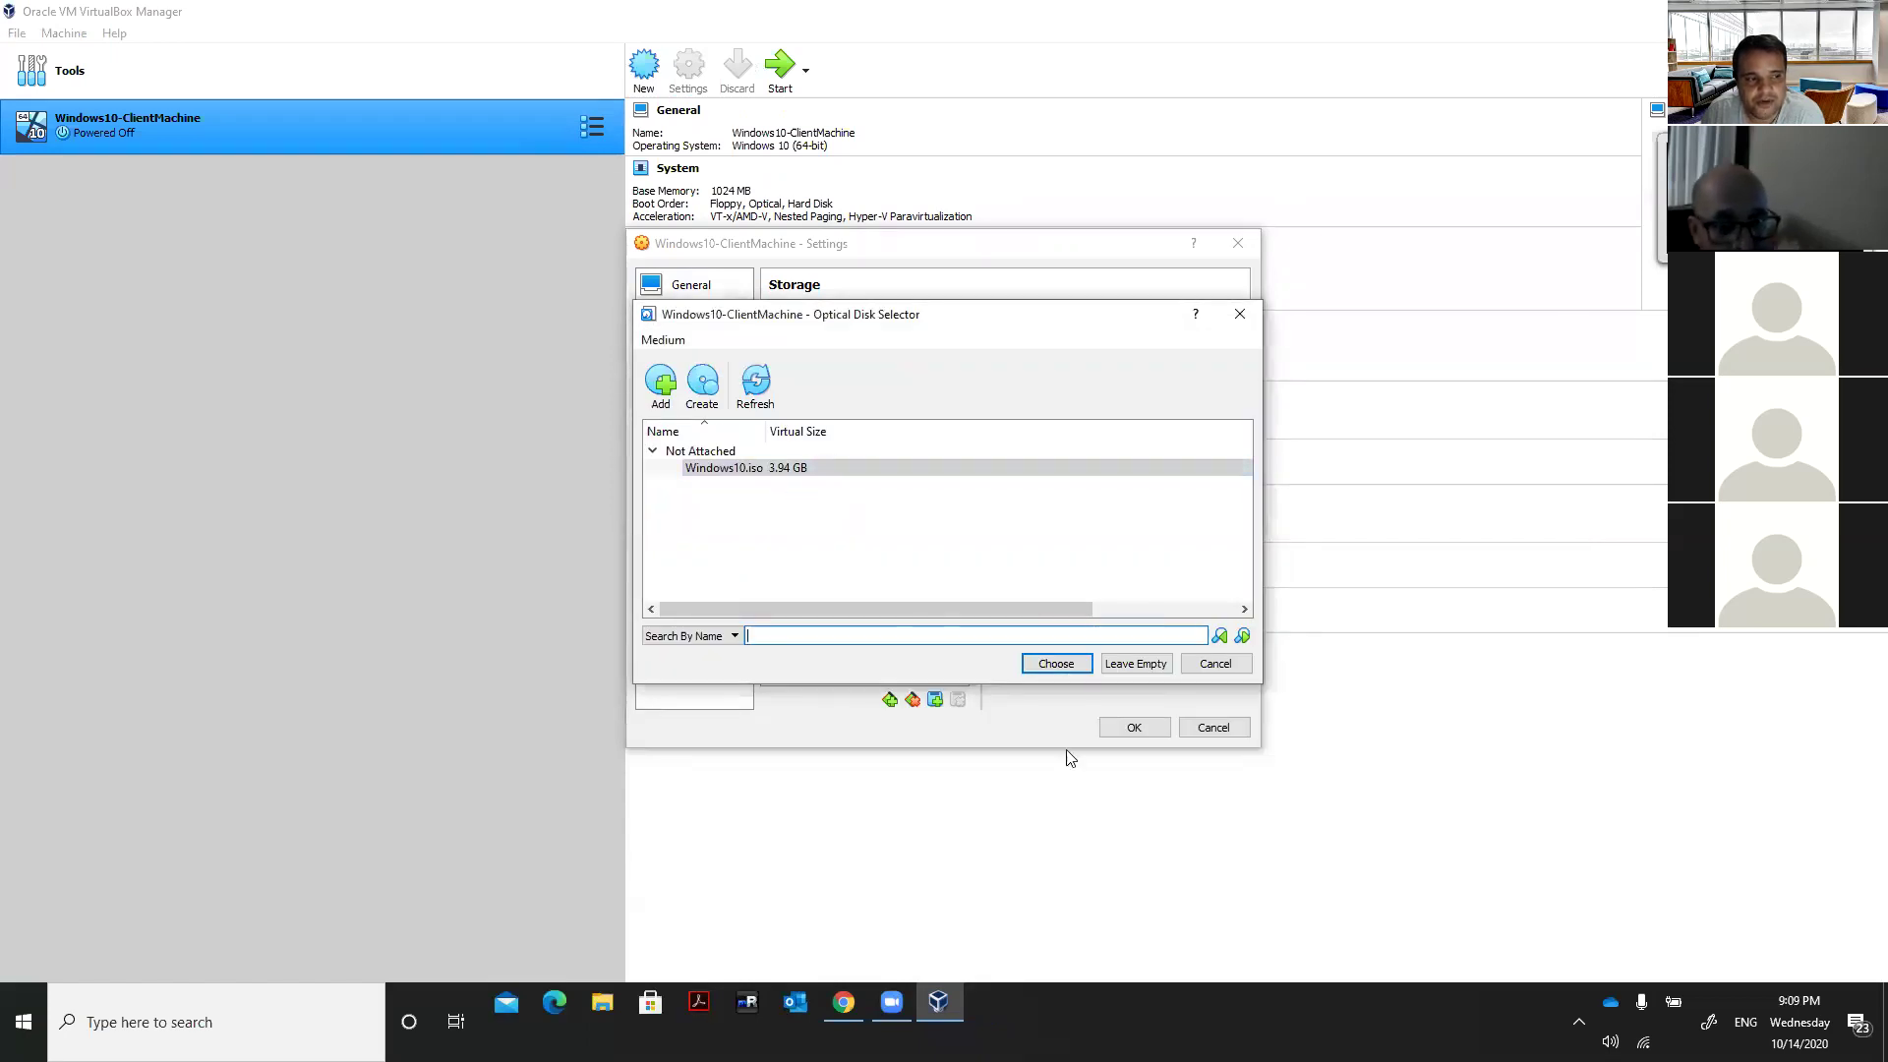
click(800, 453)
click(801, 466)
click(1056, 665)
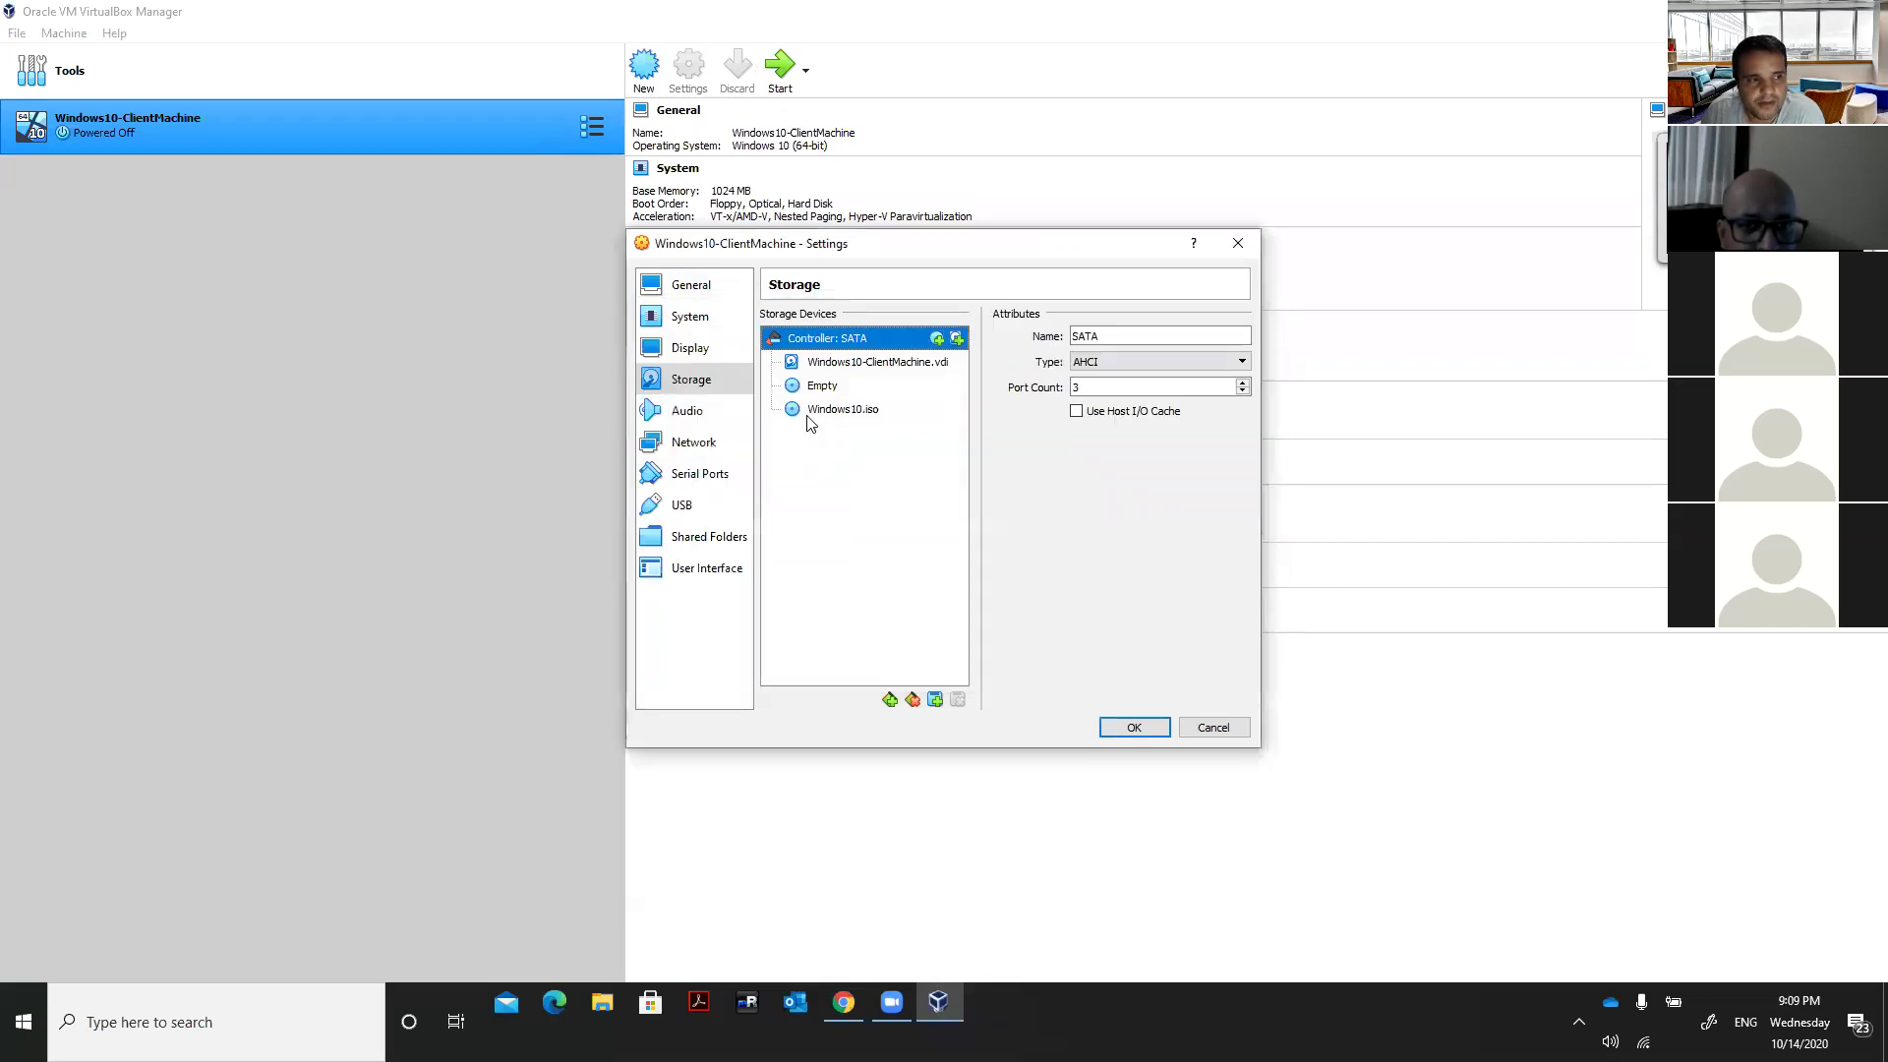
Remove the empty optical drive from the SATA controller and select the Windows10-ClientMachine.vdi hard disk.
click(806, 393)
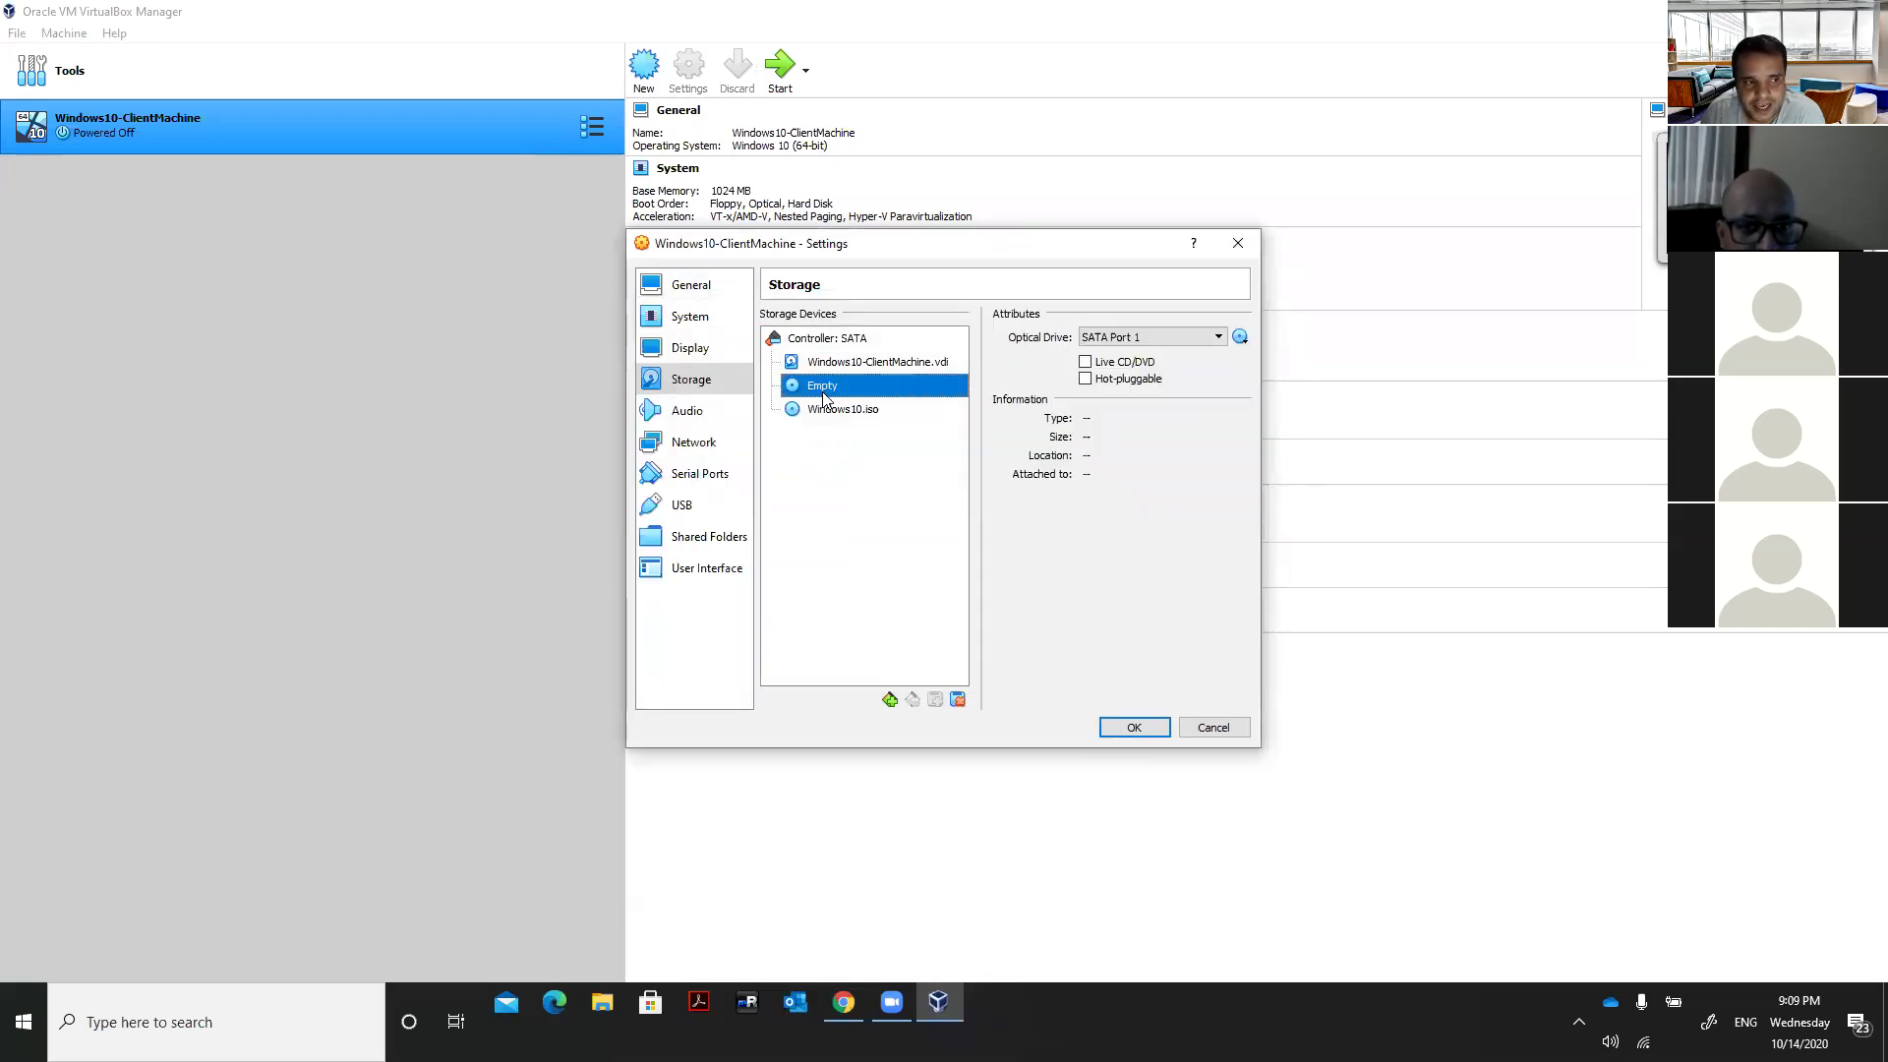
click(957, 699)
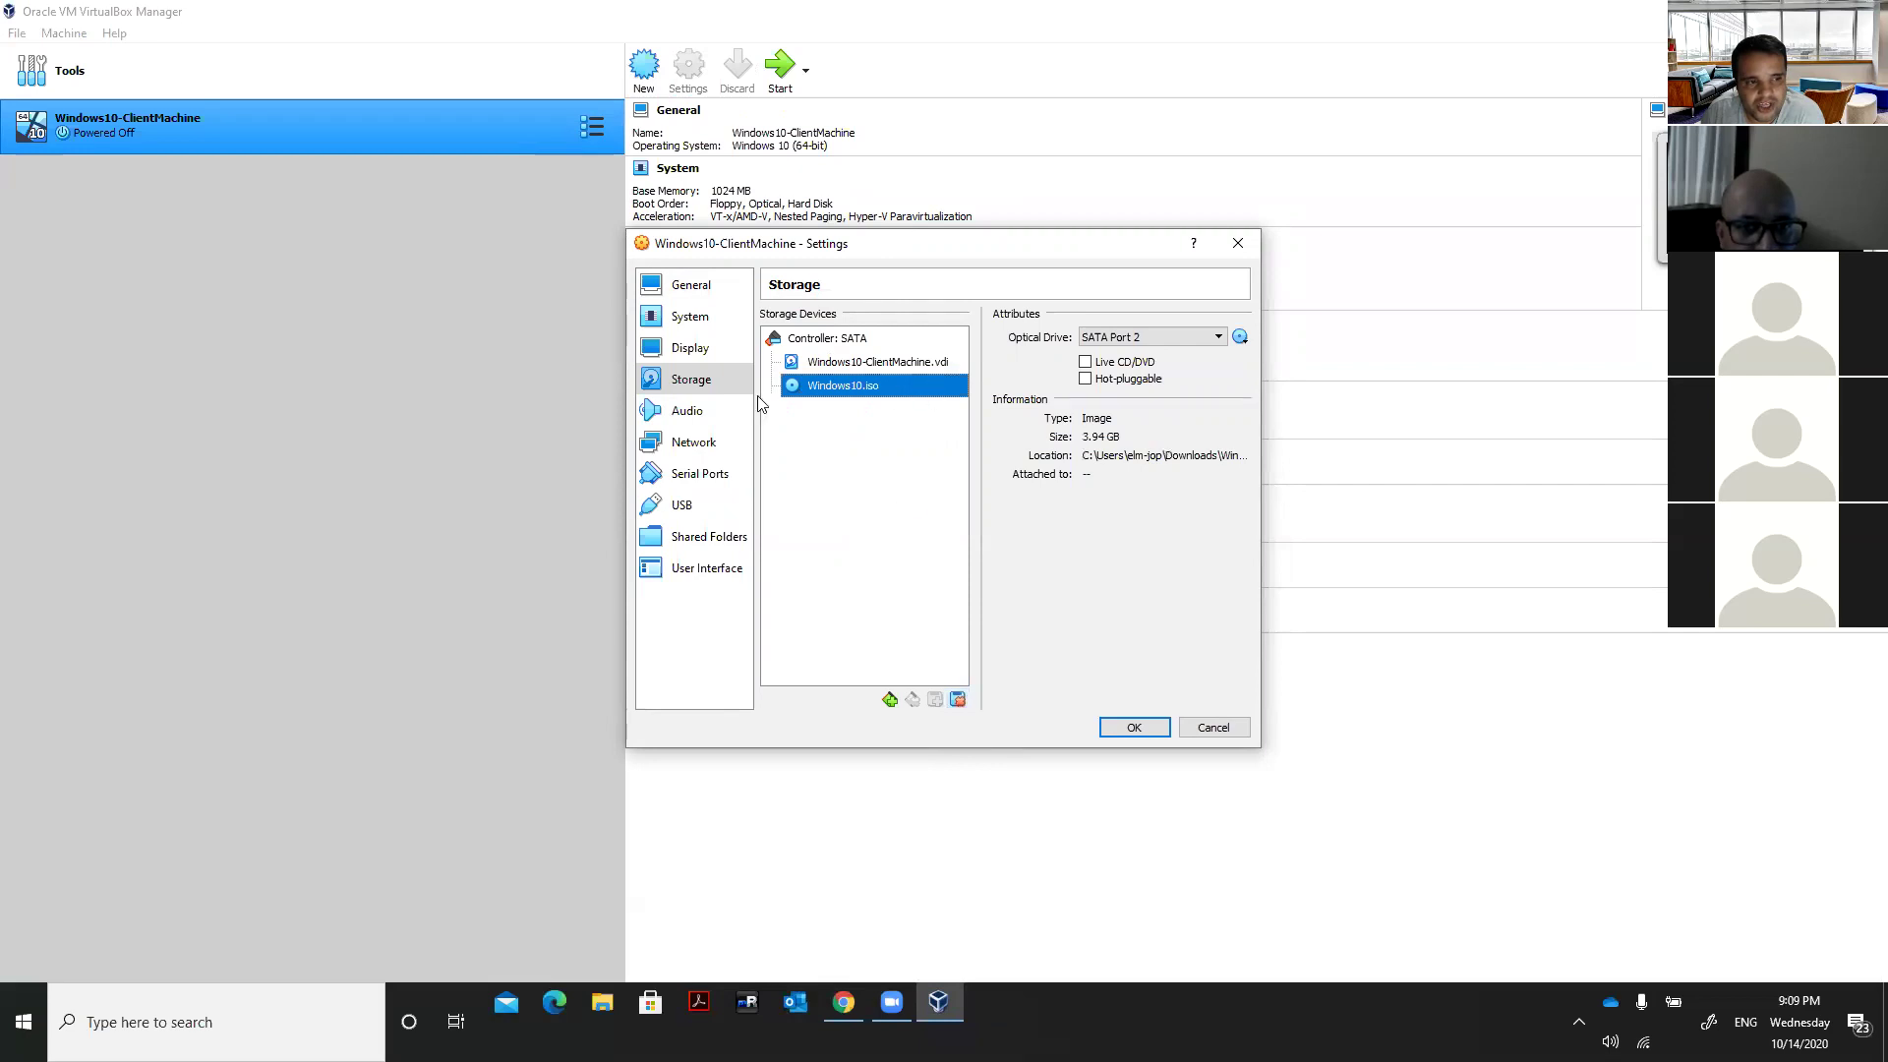
click(839, 367)
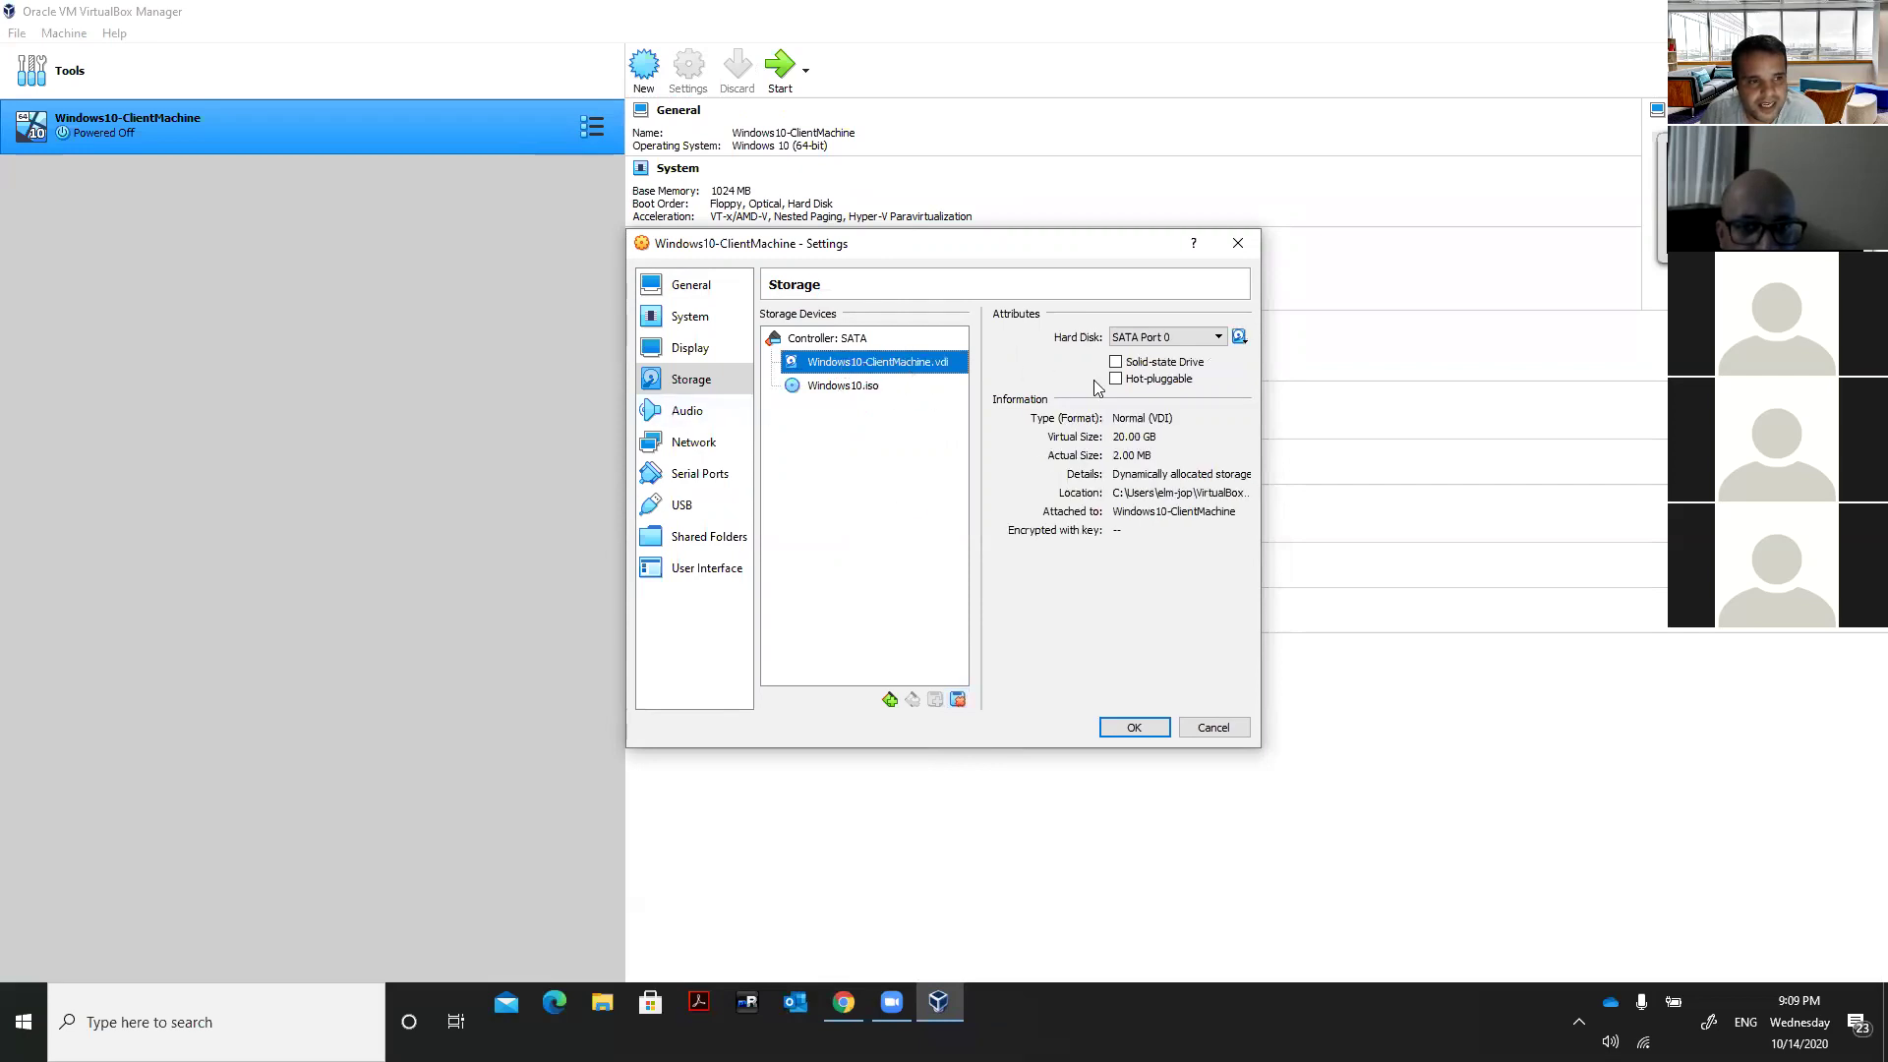
Mark the Windows10.iso optical drive as Live CD/DVD and save the virtual machine's storage settings.
click(839, 389)
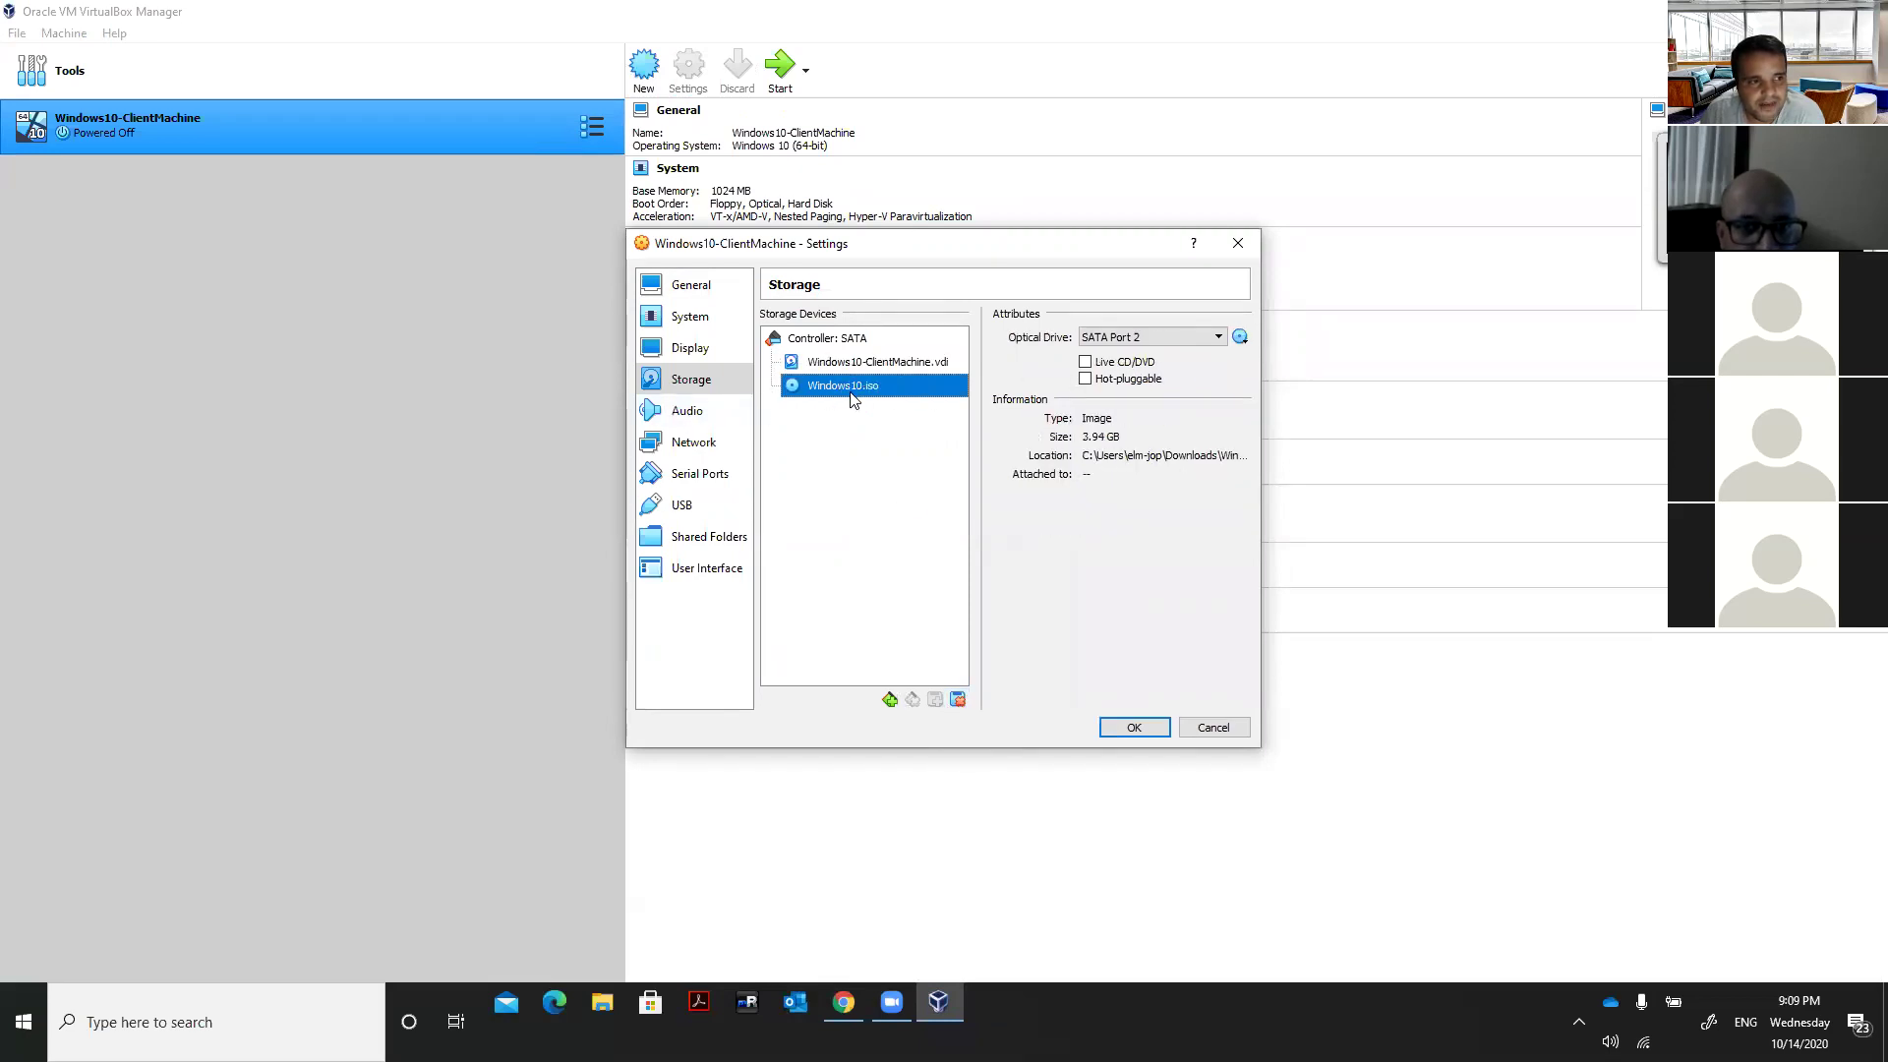
click(1090, 364)
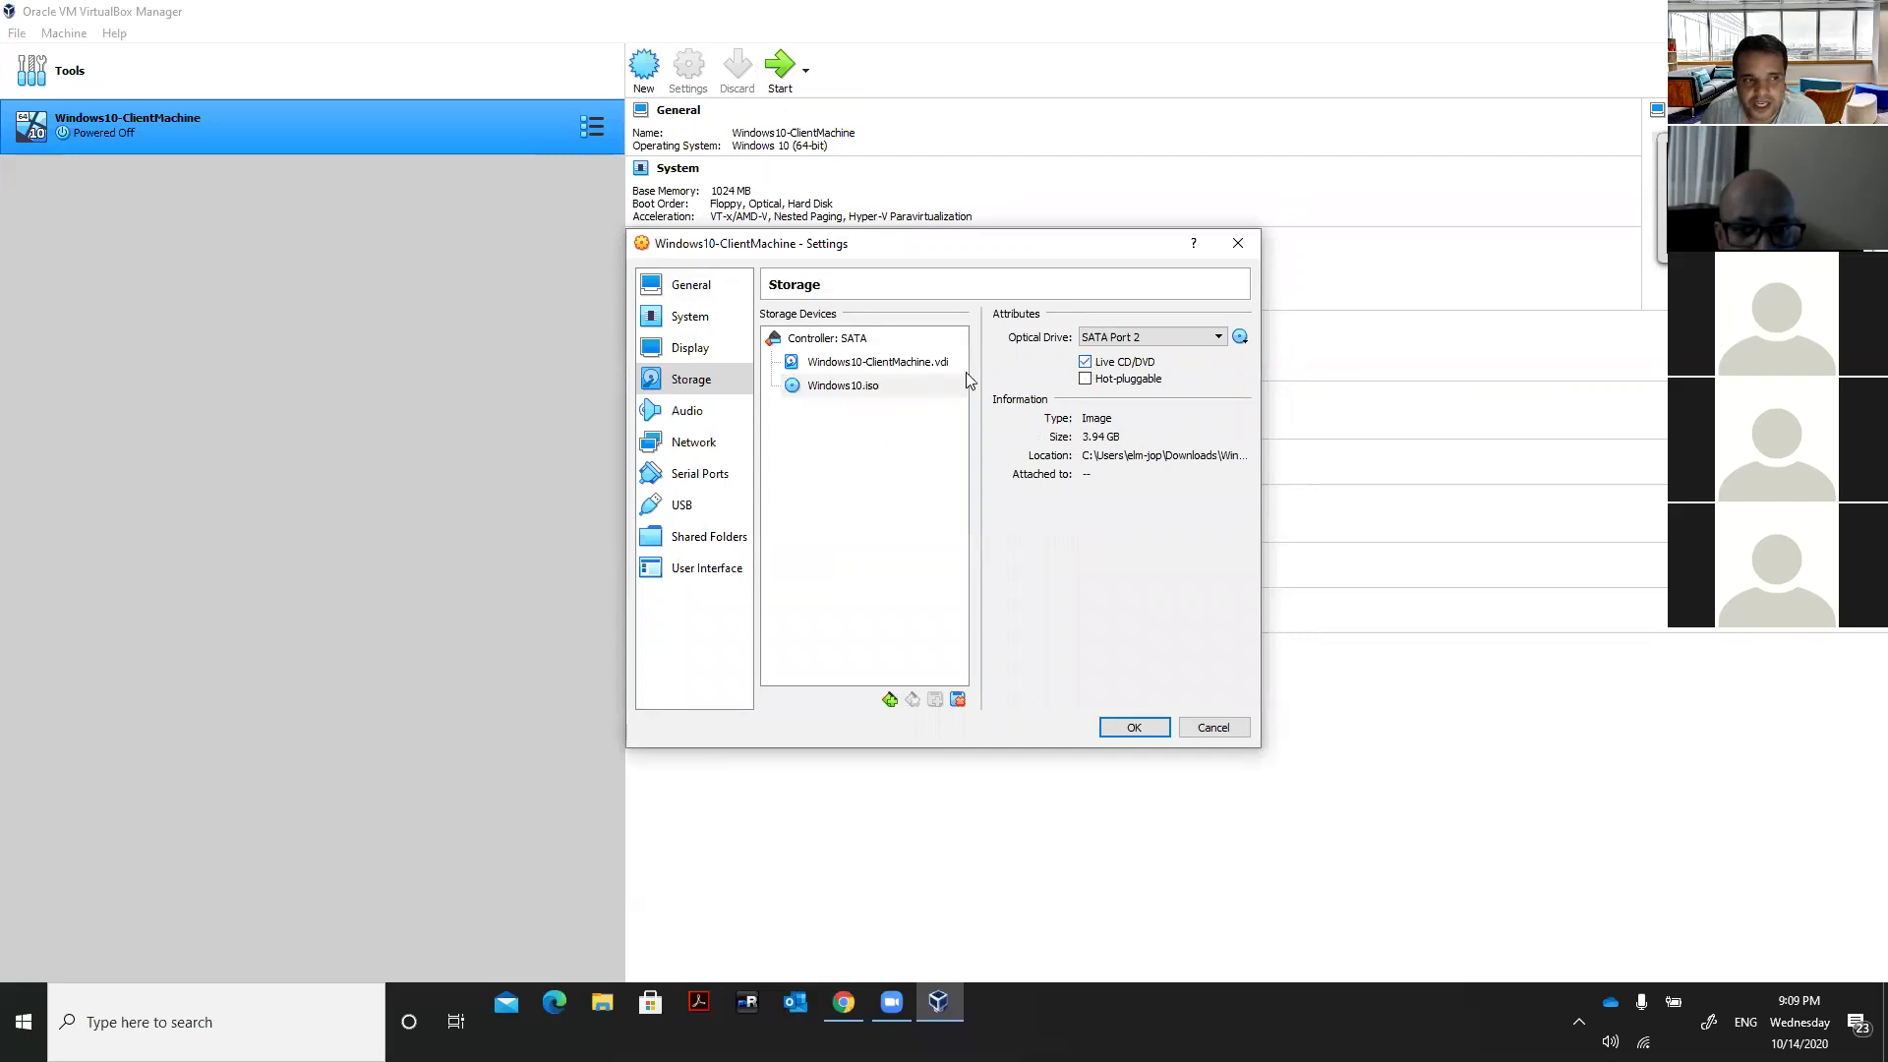
click(1134, 729)
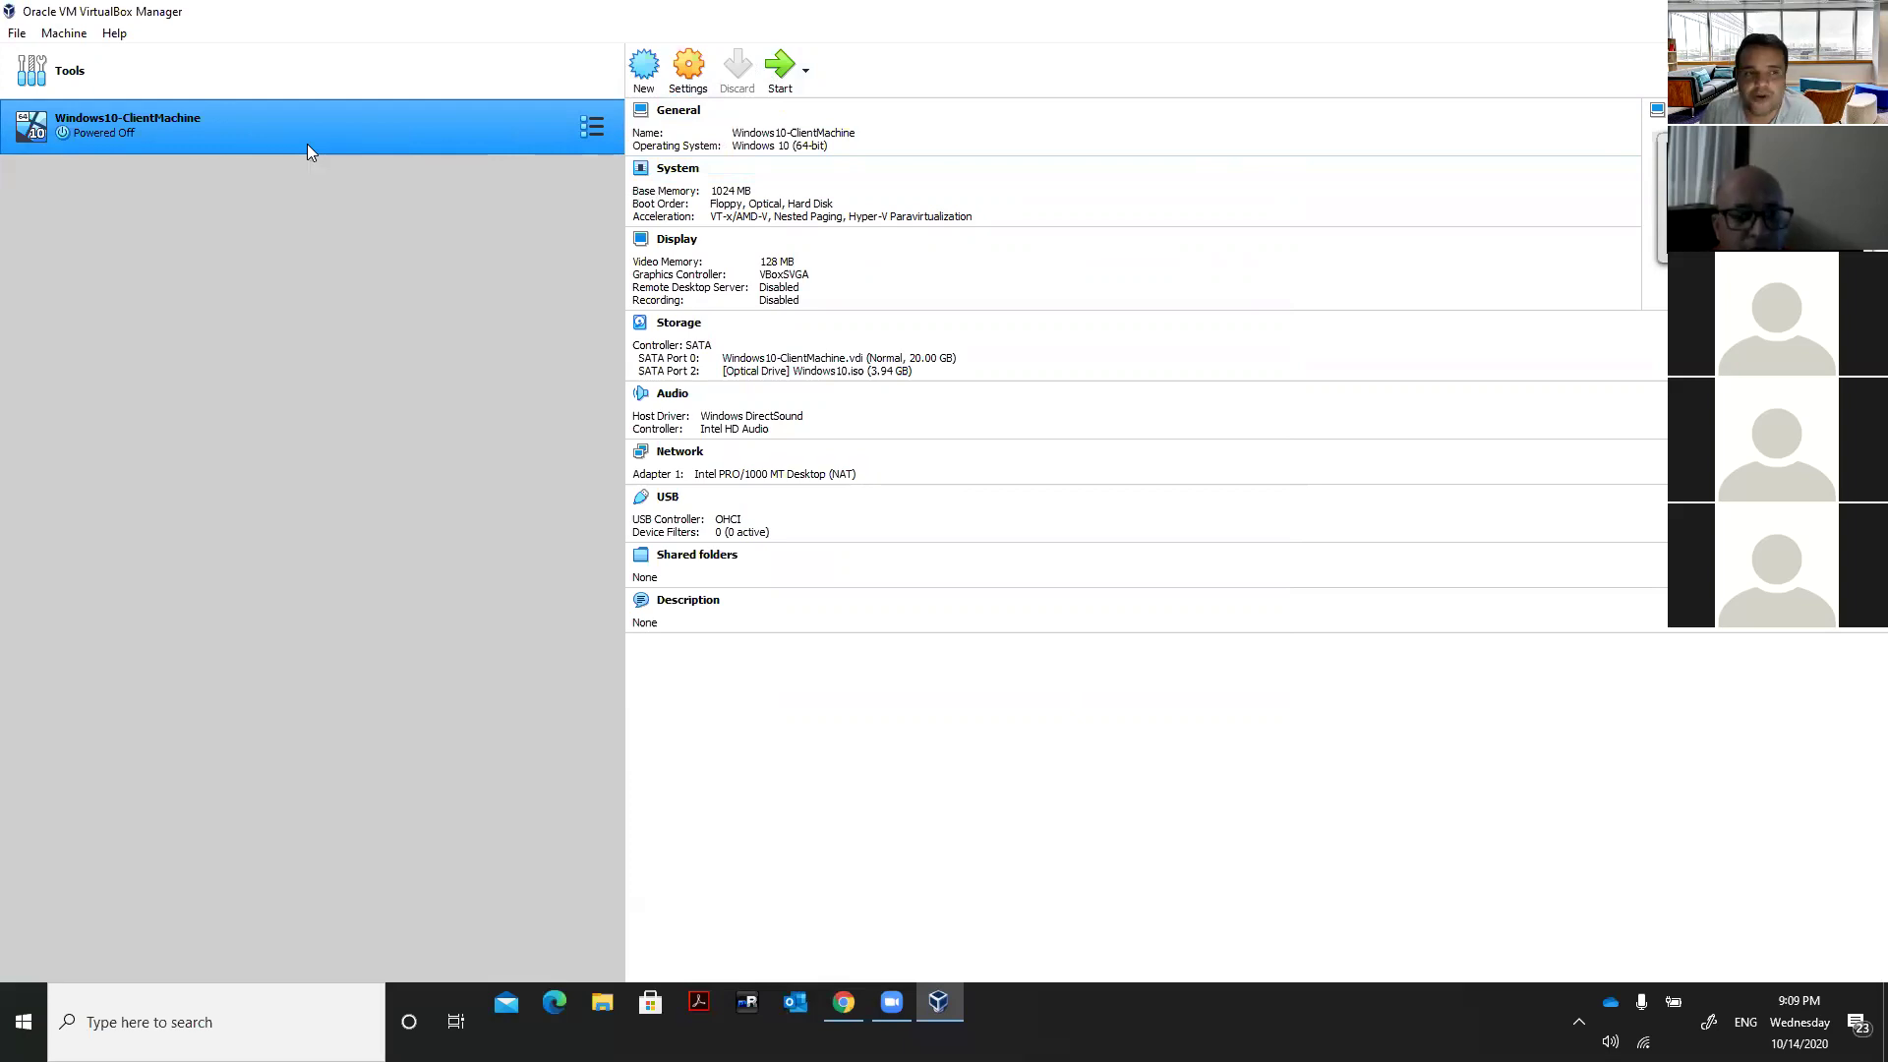
Start Windows10-ClientMachine, enlarge and reposition its window, and dismiss the keyboard capture and mouse integration notices.
click(780, 65)
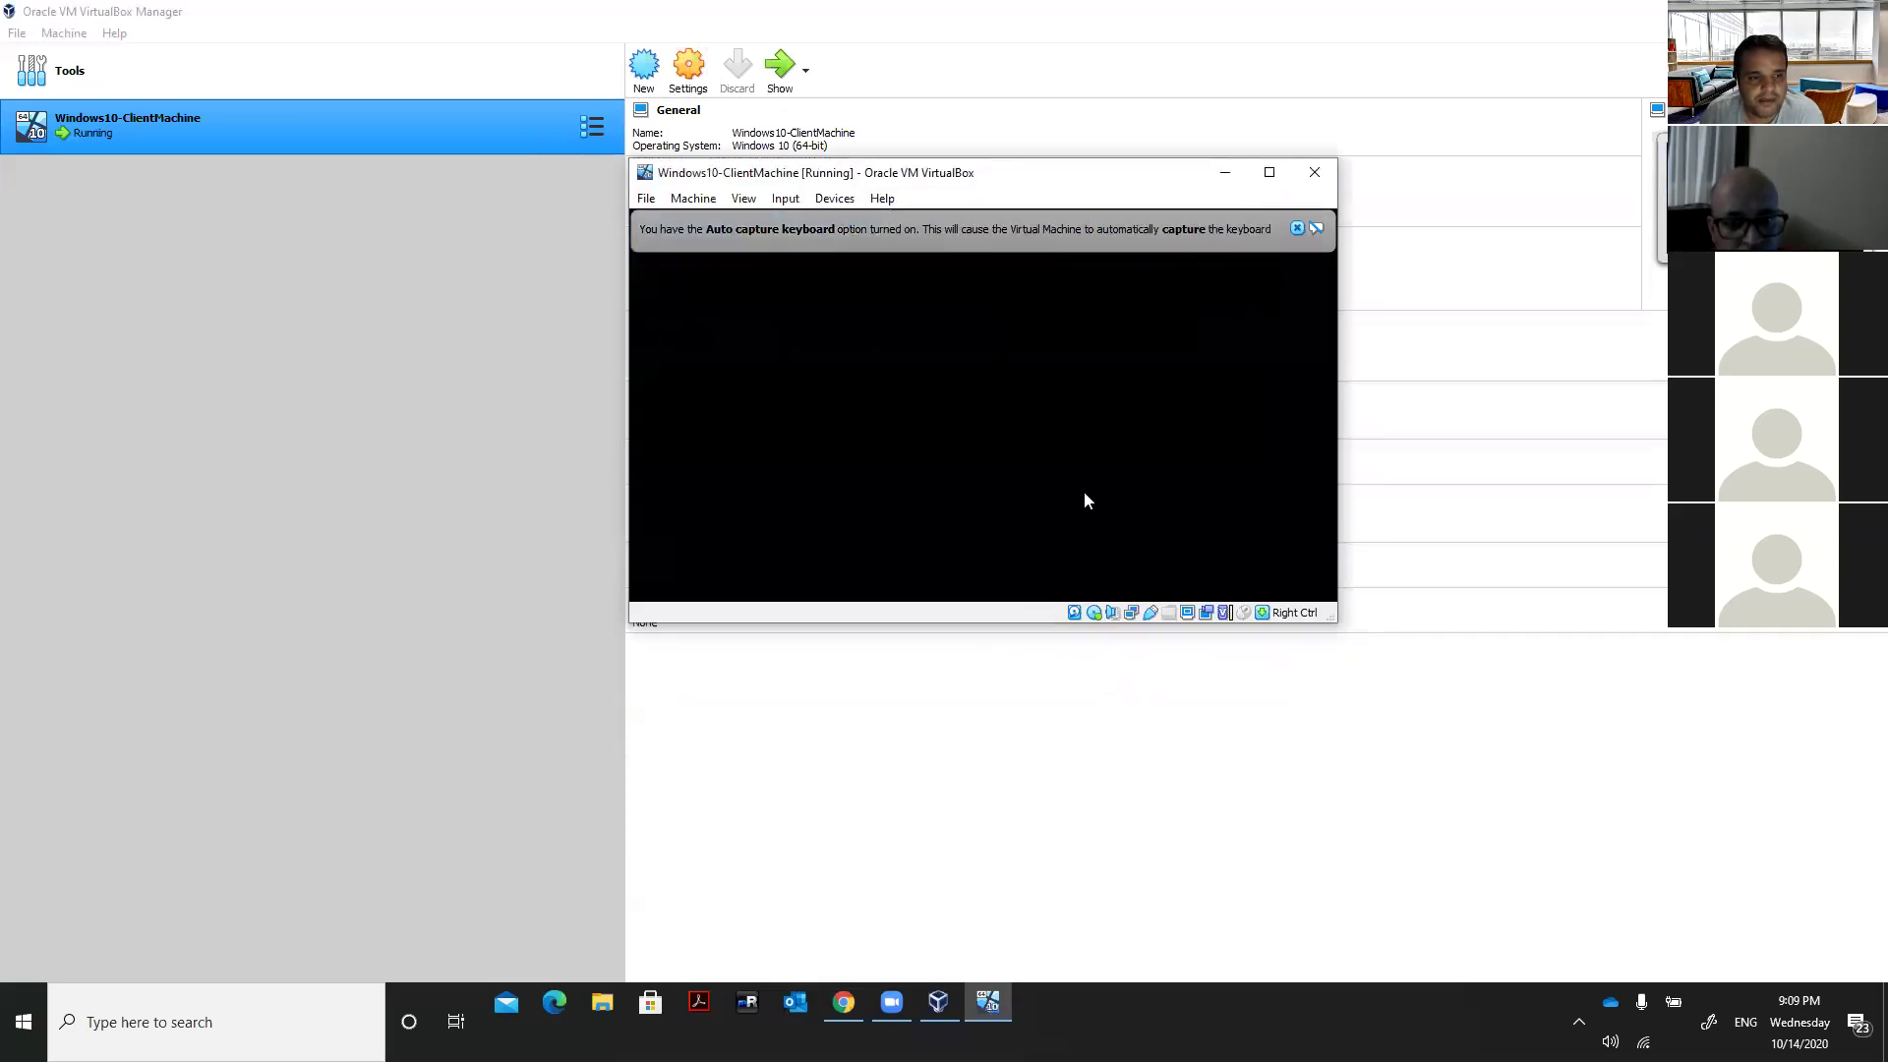
drag(1338, 627, 1538, 843)
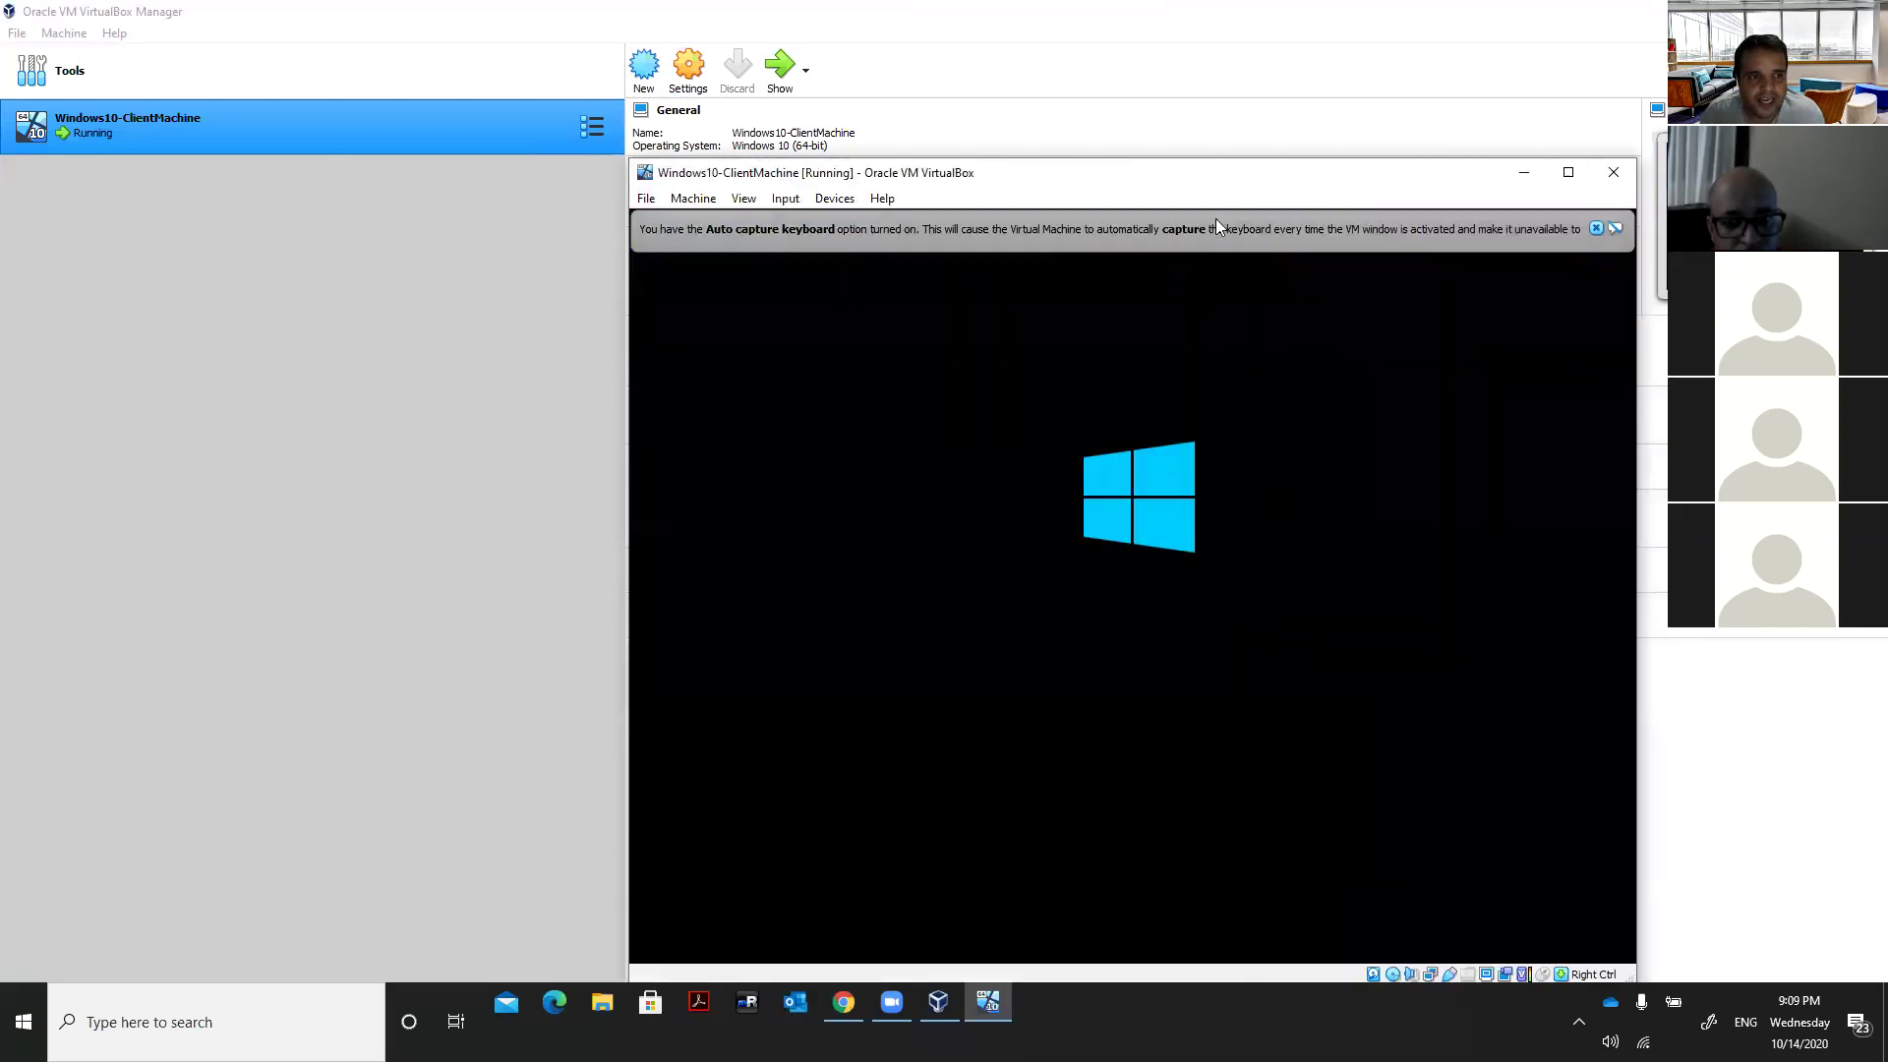
drag(1213, 177, 1193, 55)
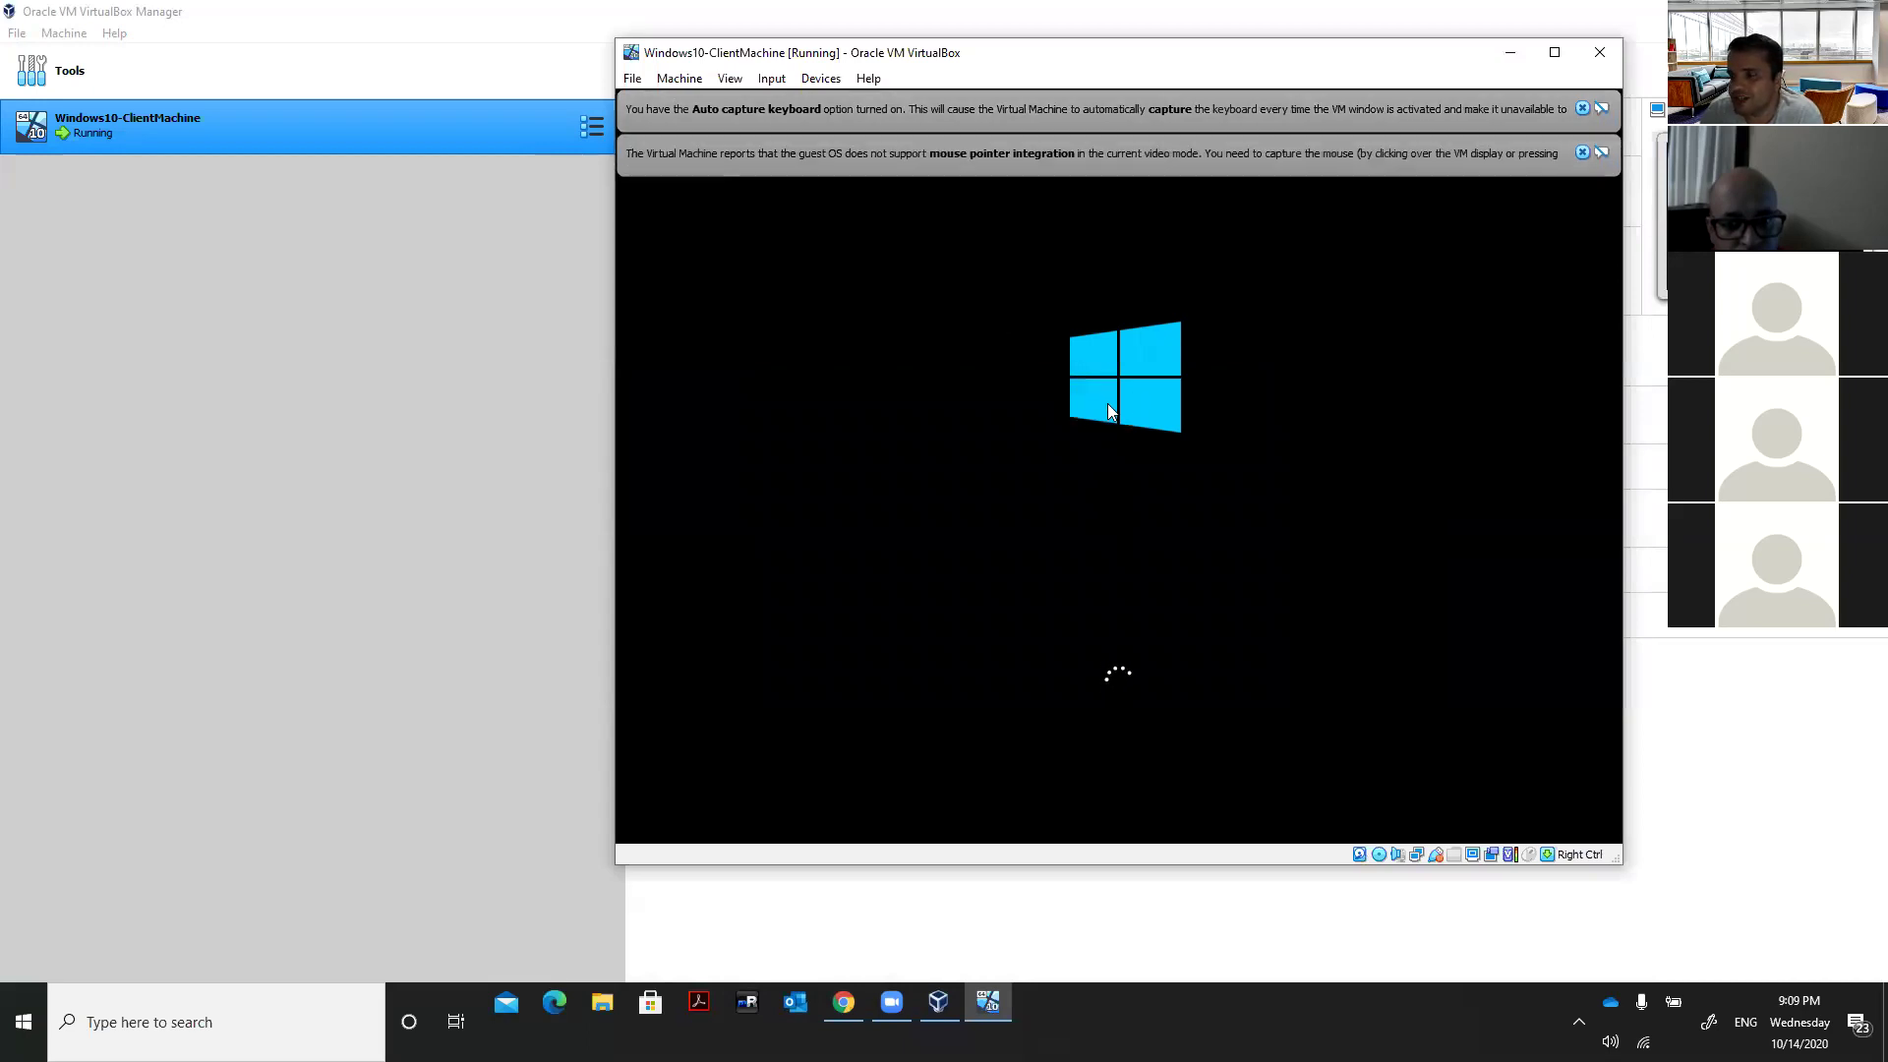
click(1581, 153)
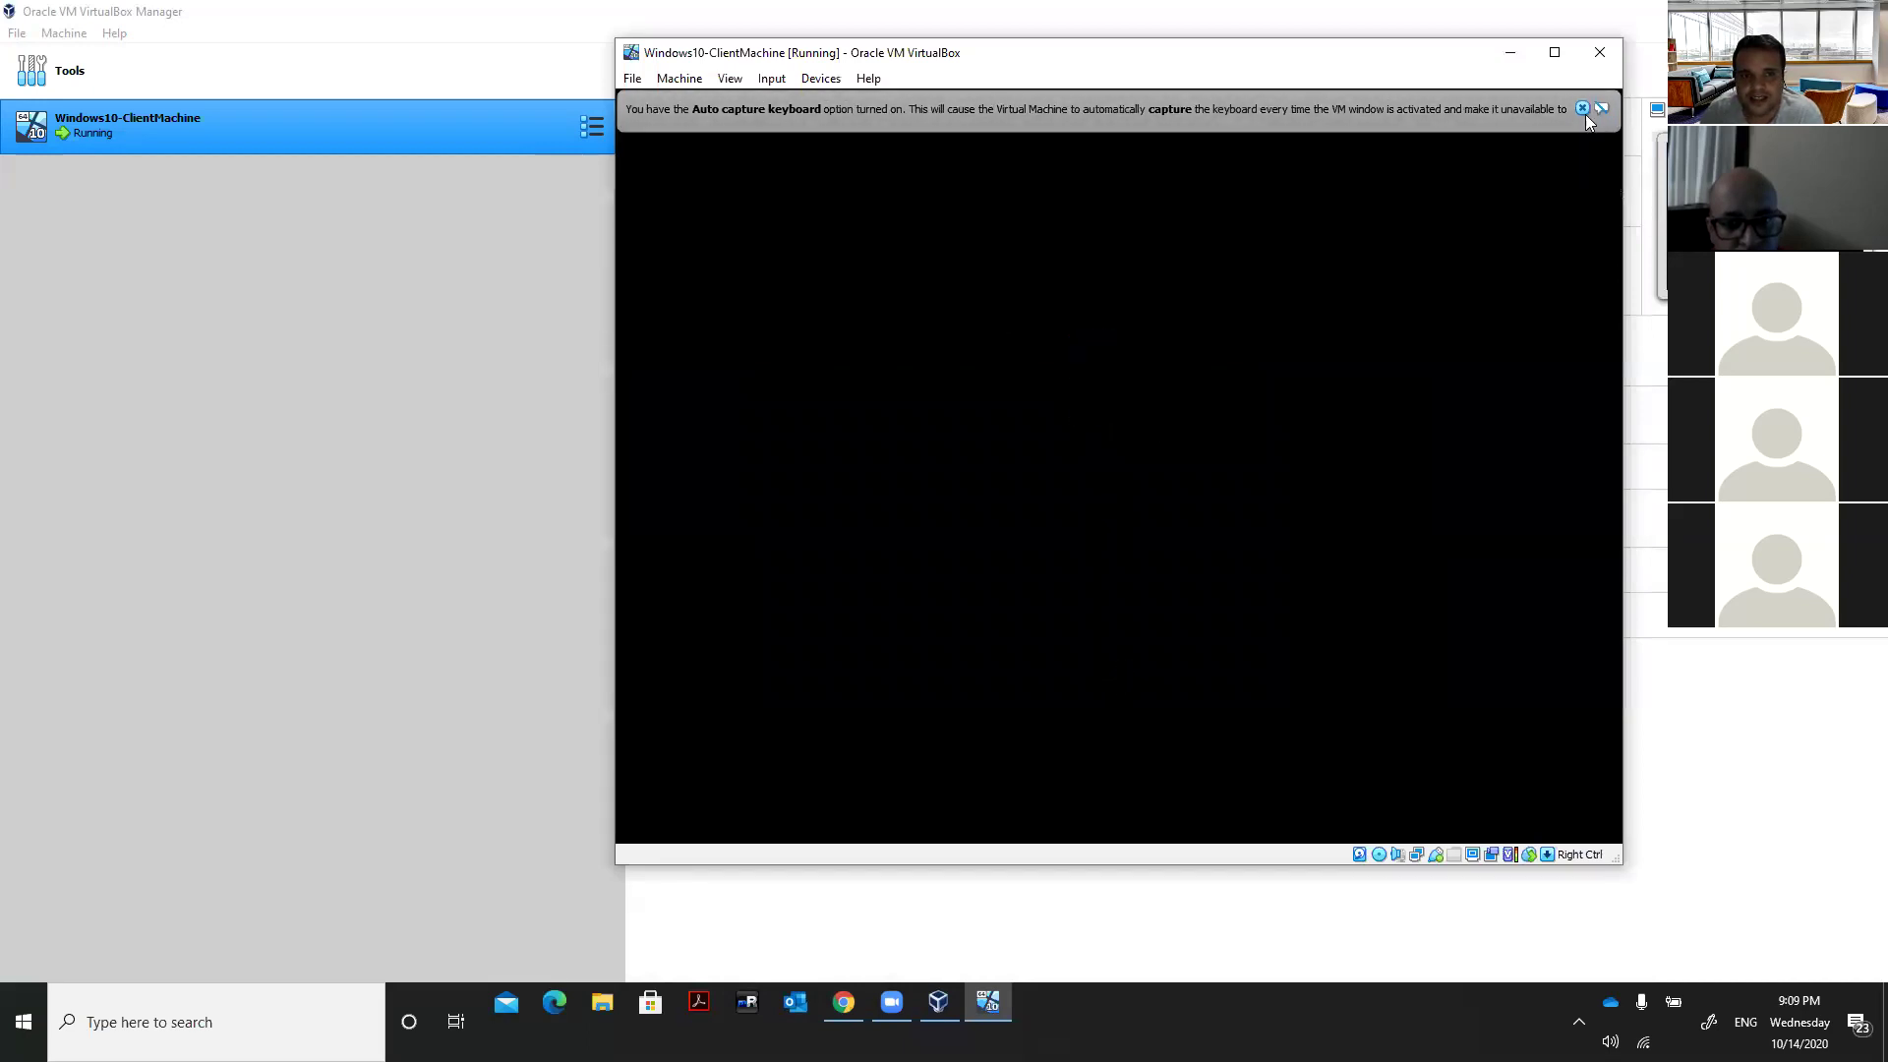
click(1583, 109)
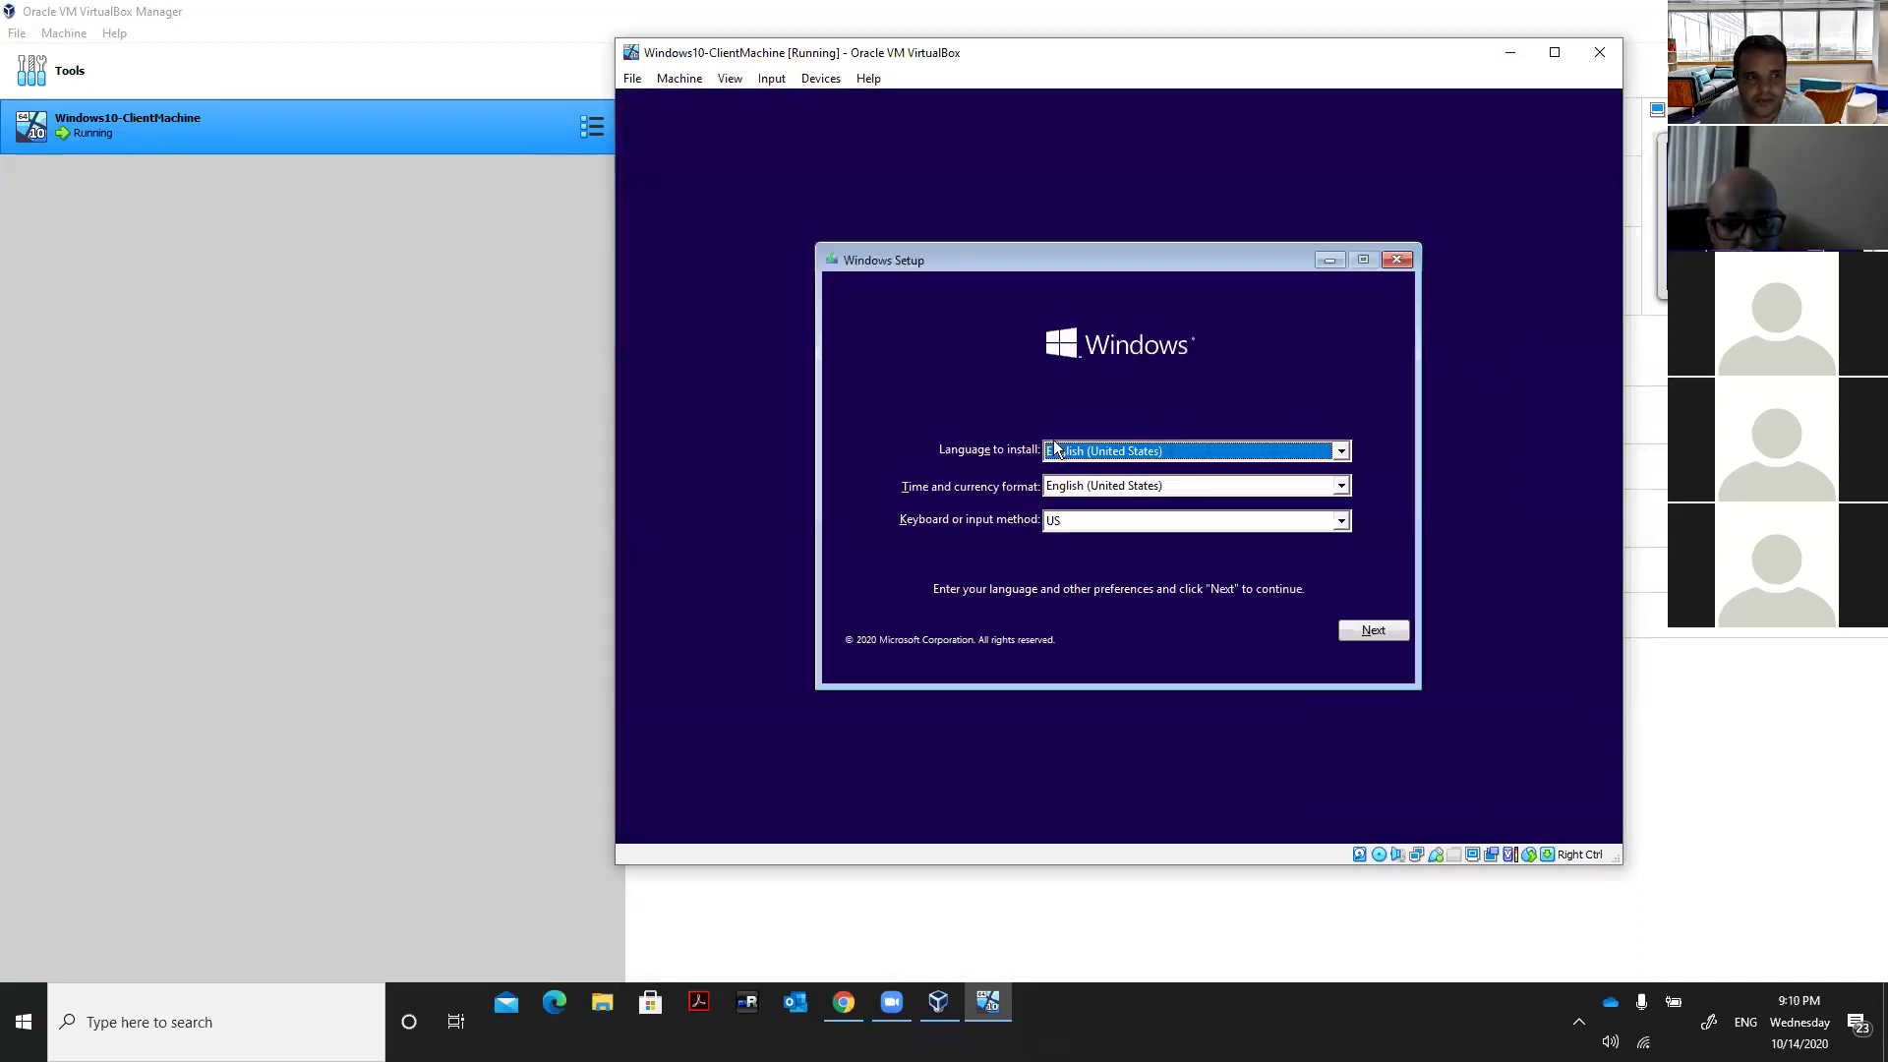
Start the Windows installation with the default language settings and no product key, choosing the Windows 10 Pro edition.
click(1372, 635)
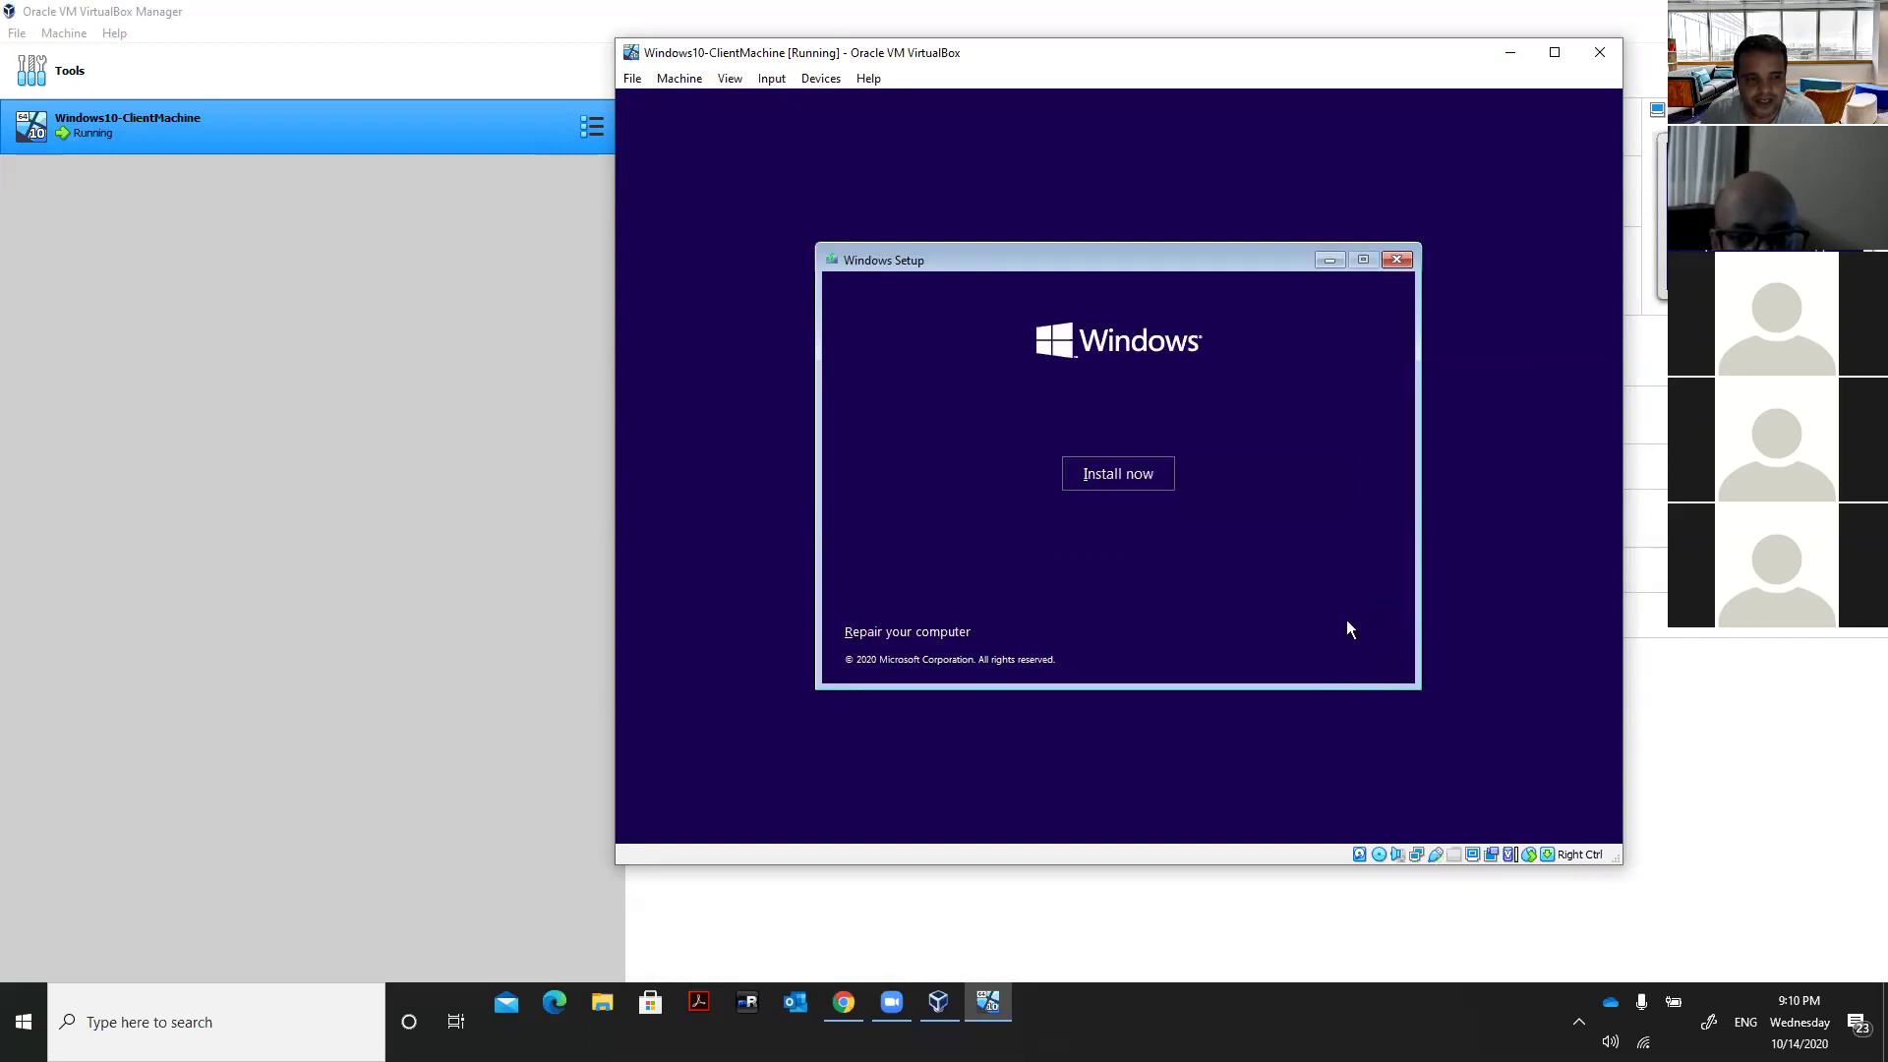
click(1113, 473)
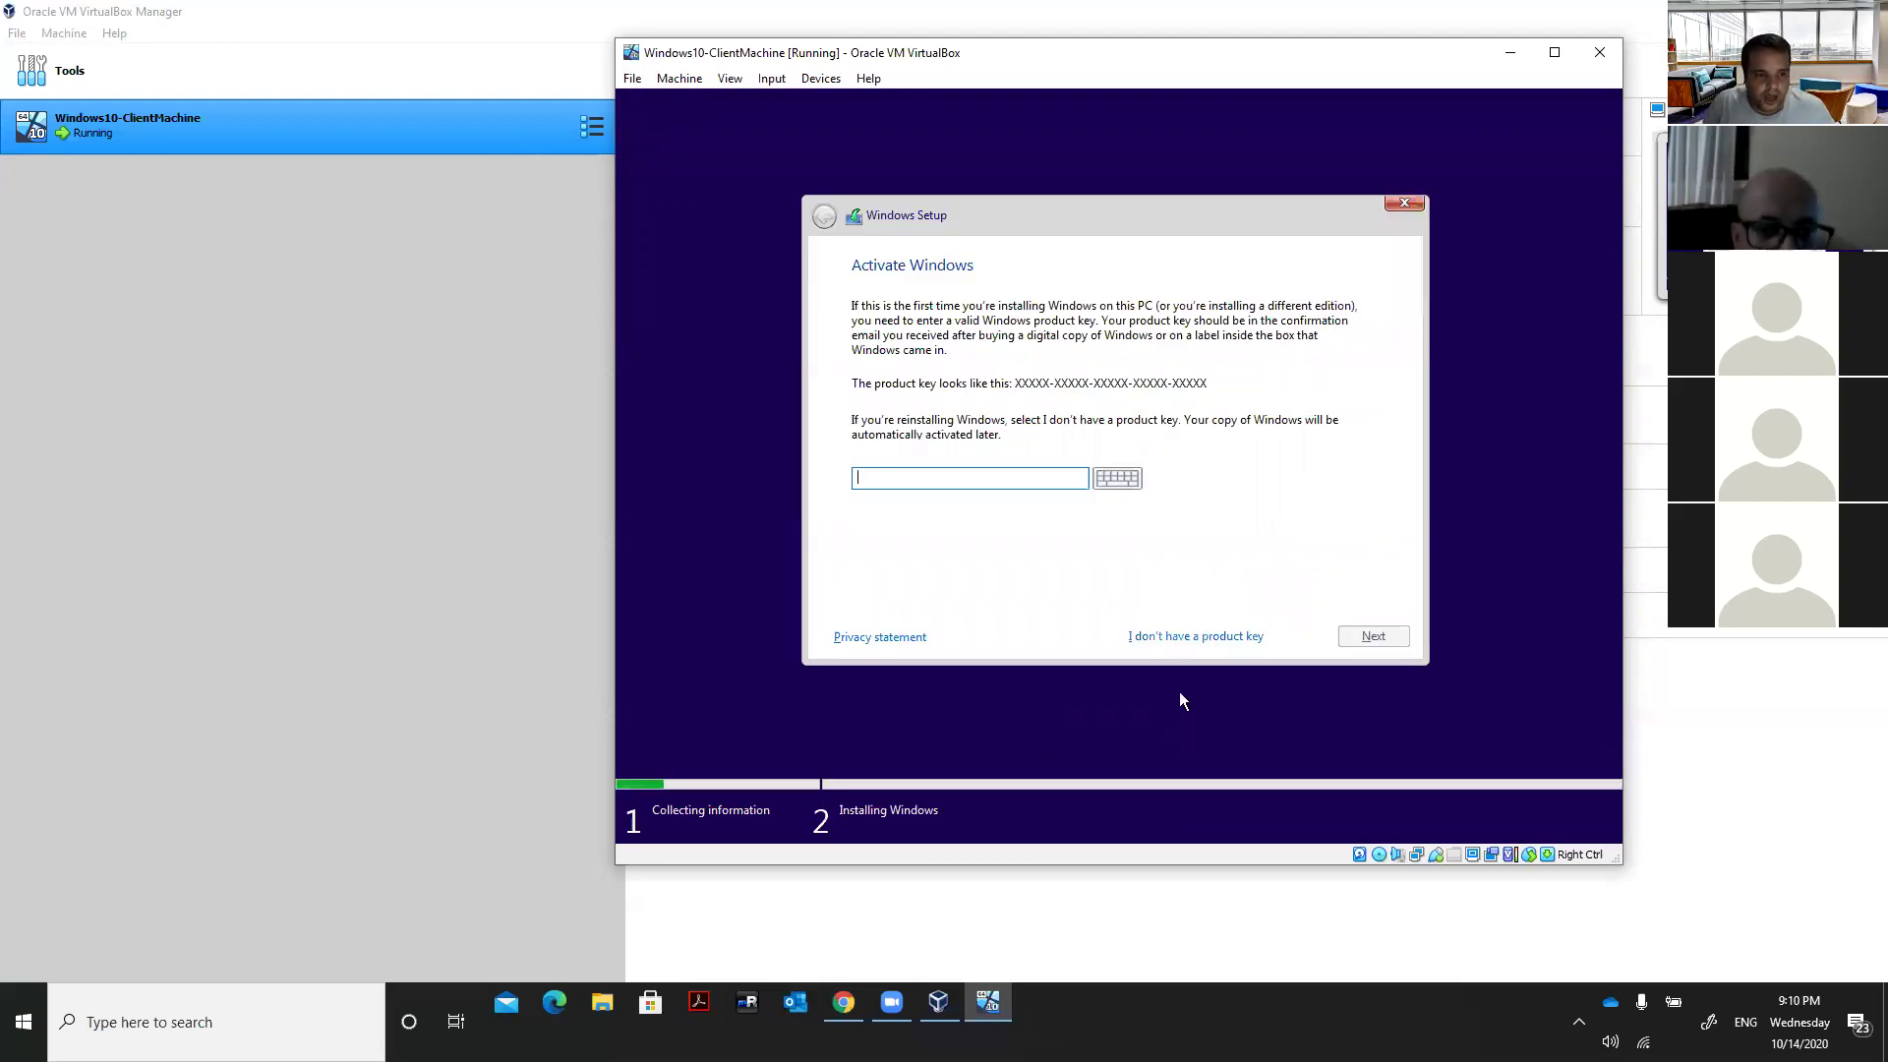
click(1180, 639)
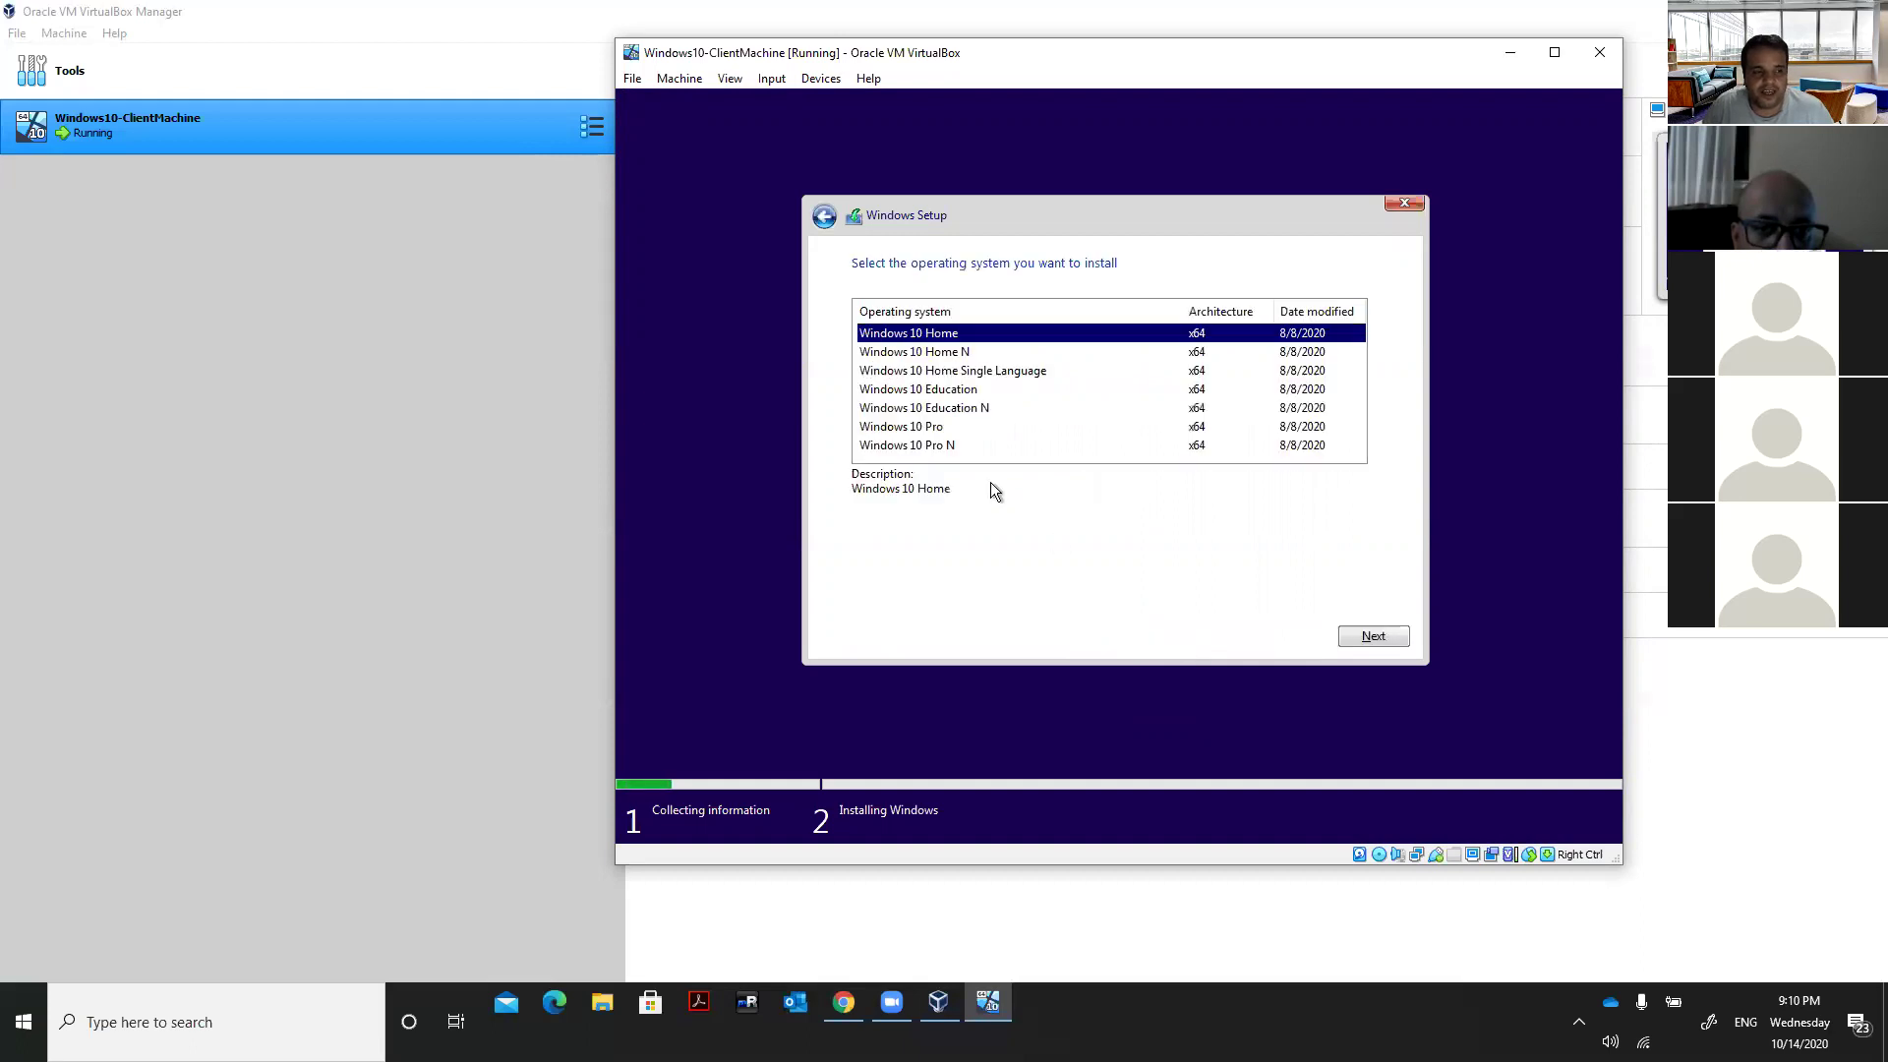
click(924, 429)
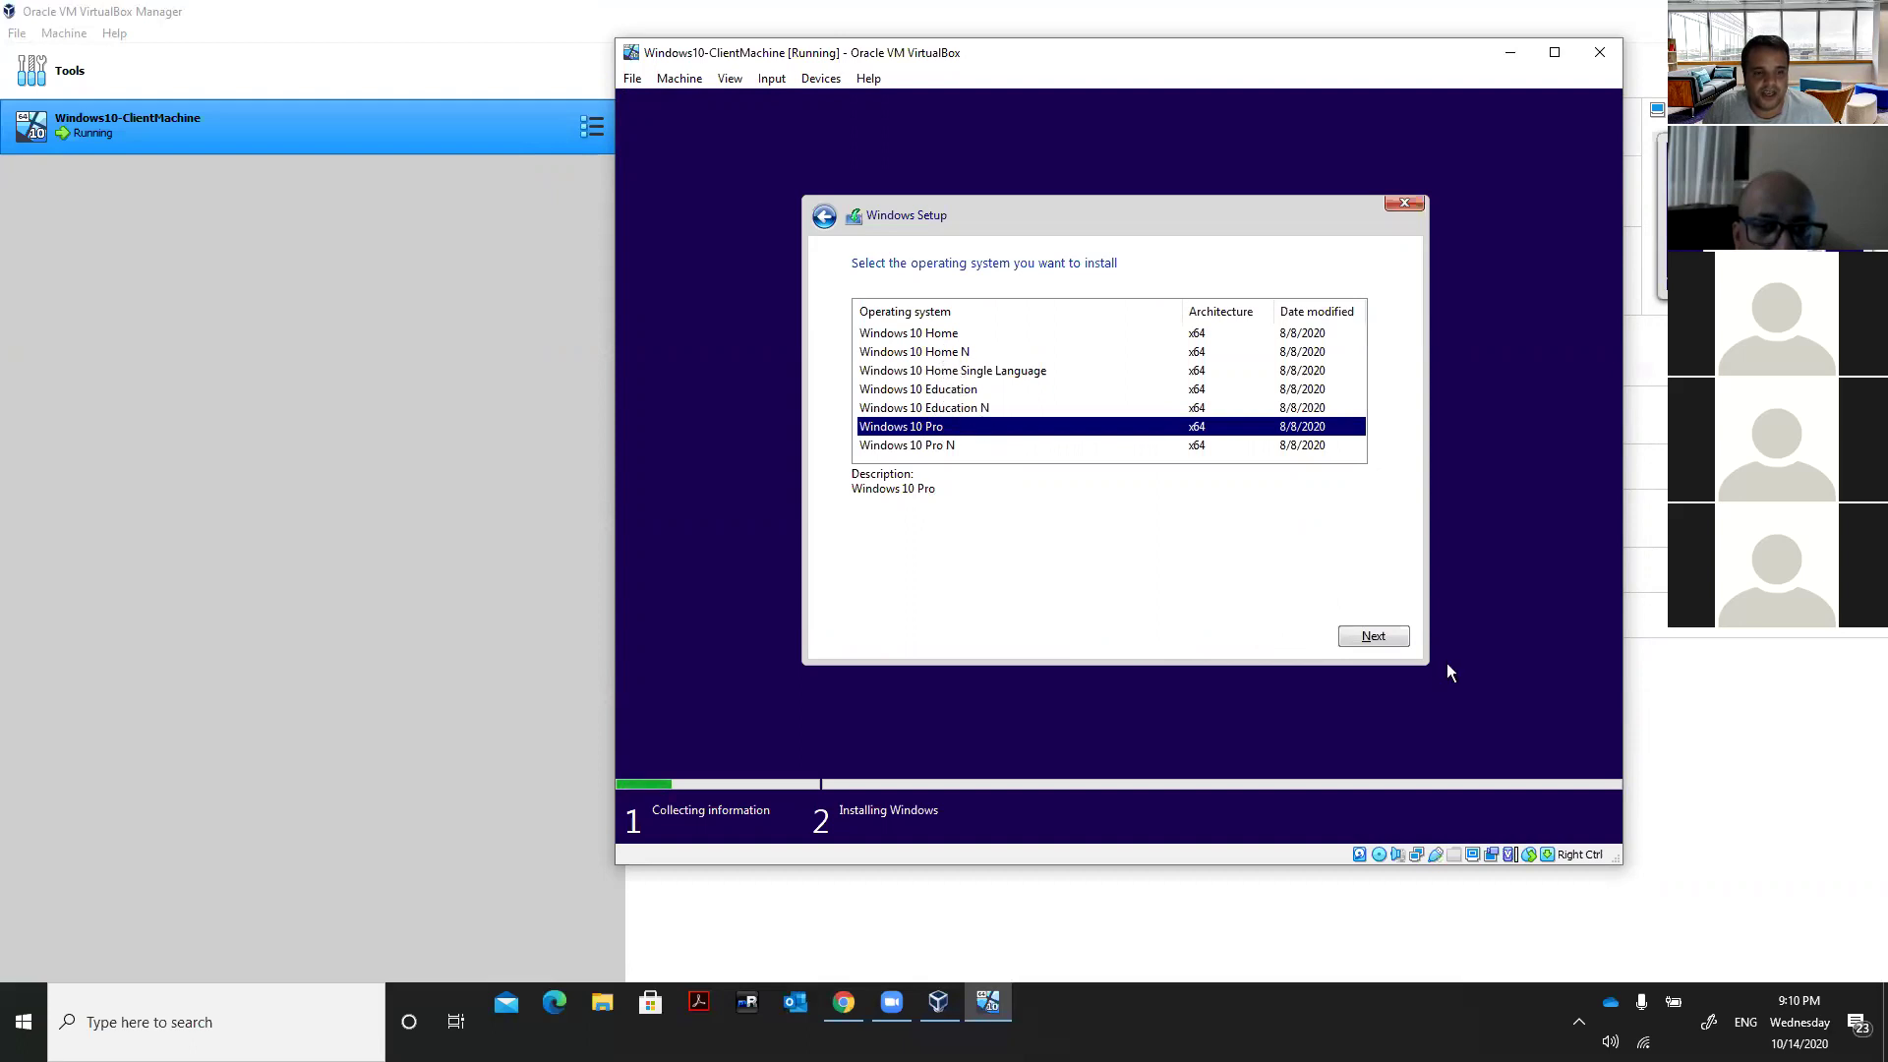
click(1374, 638)
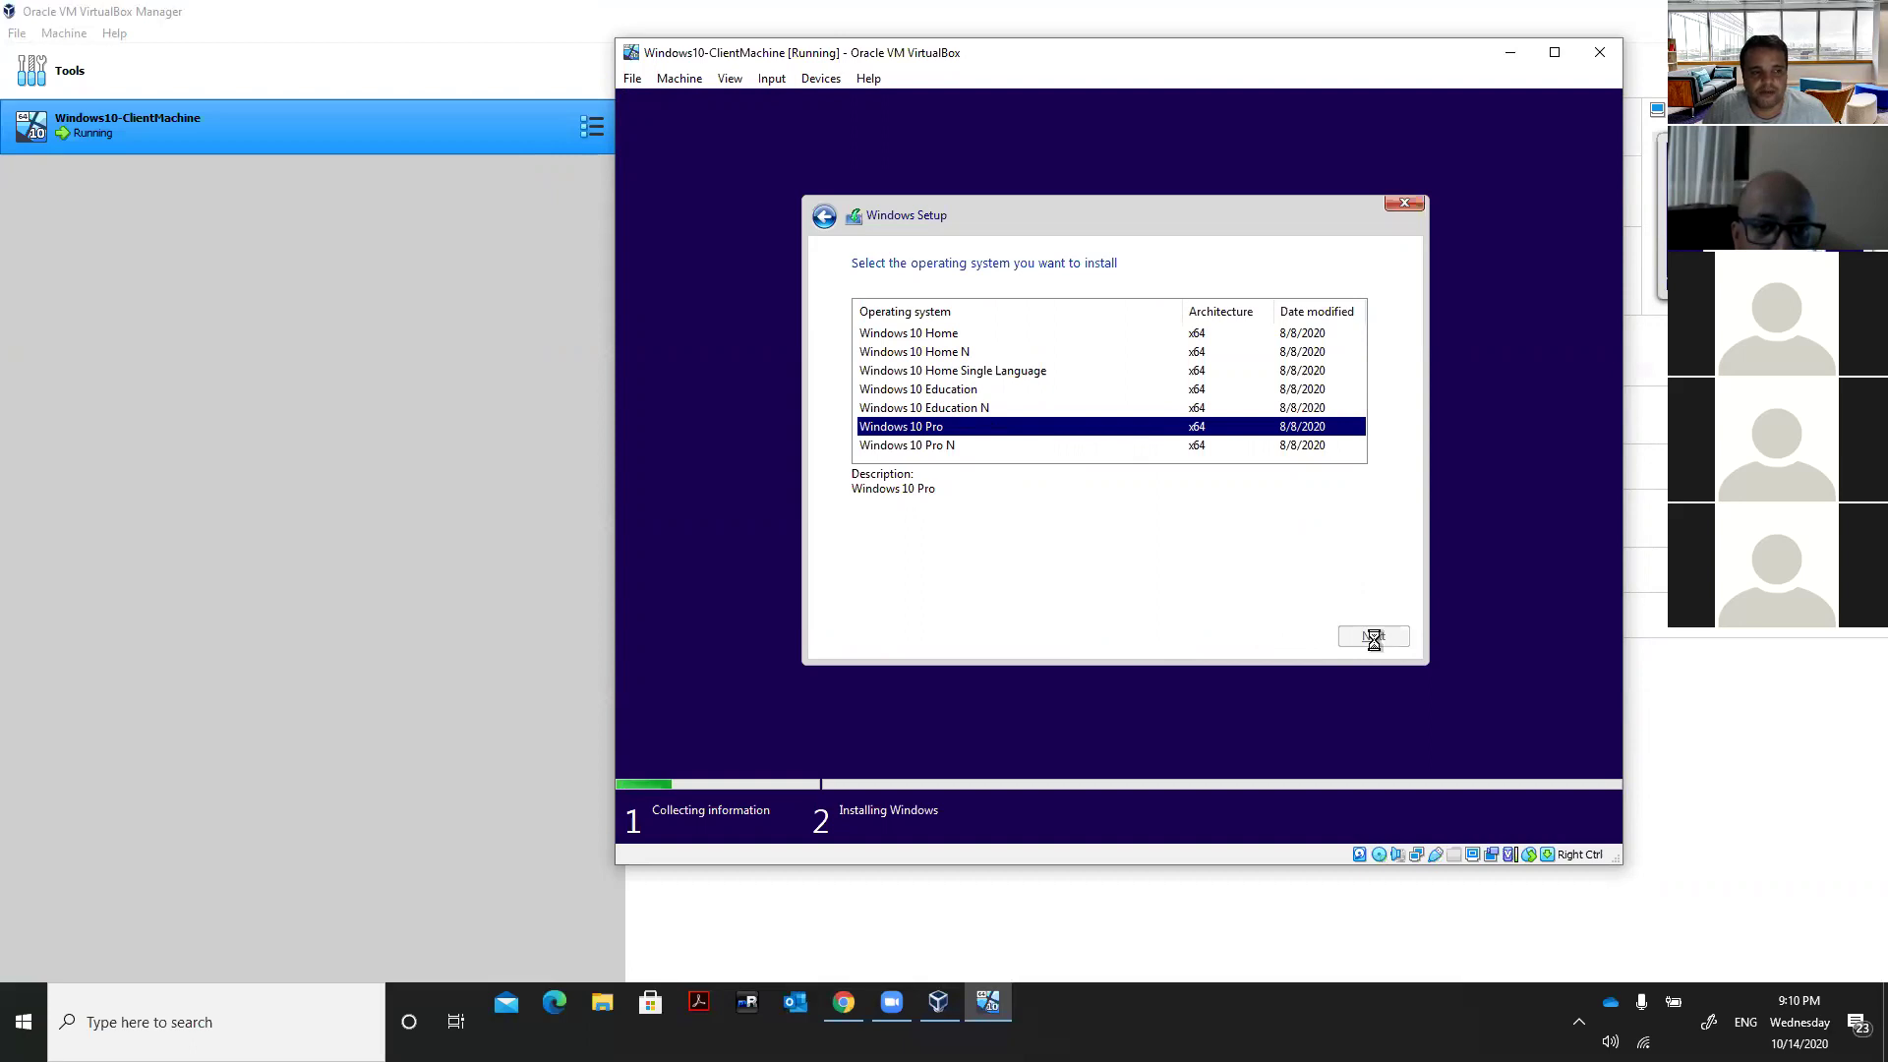
Accept the license terms and begin a custom Windows-only installation on Drive 0 Unallocated Space.
click(913, 592)
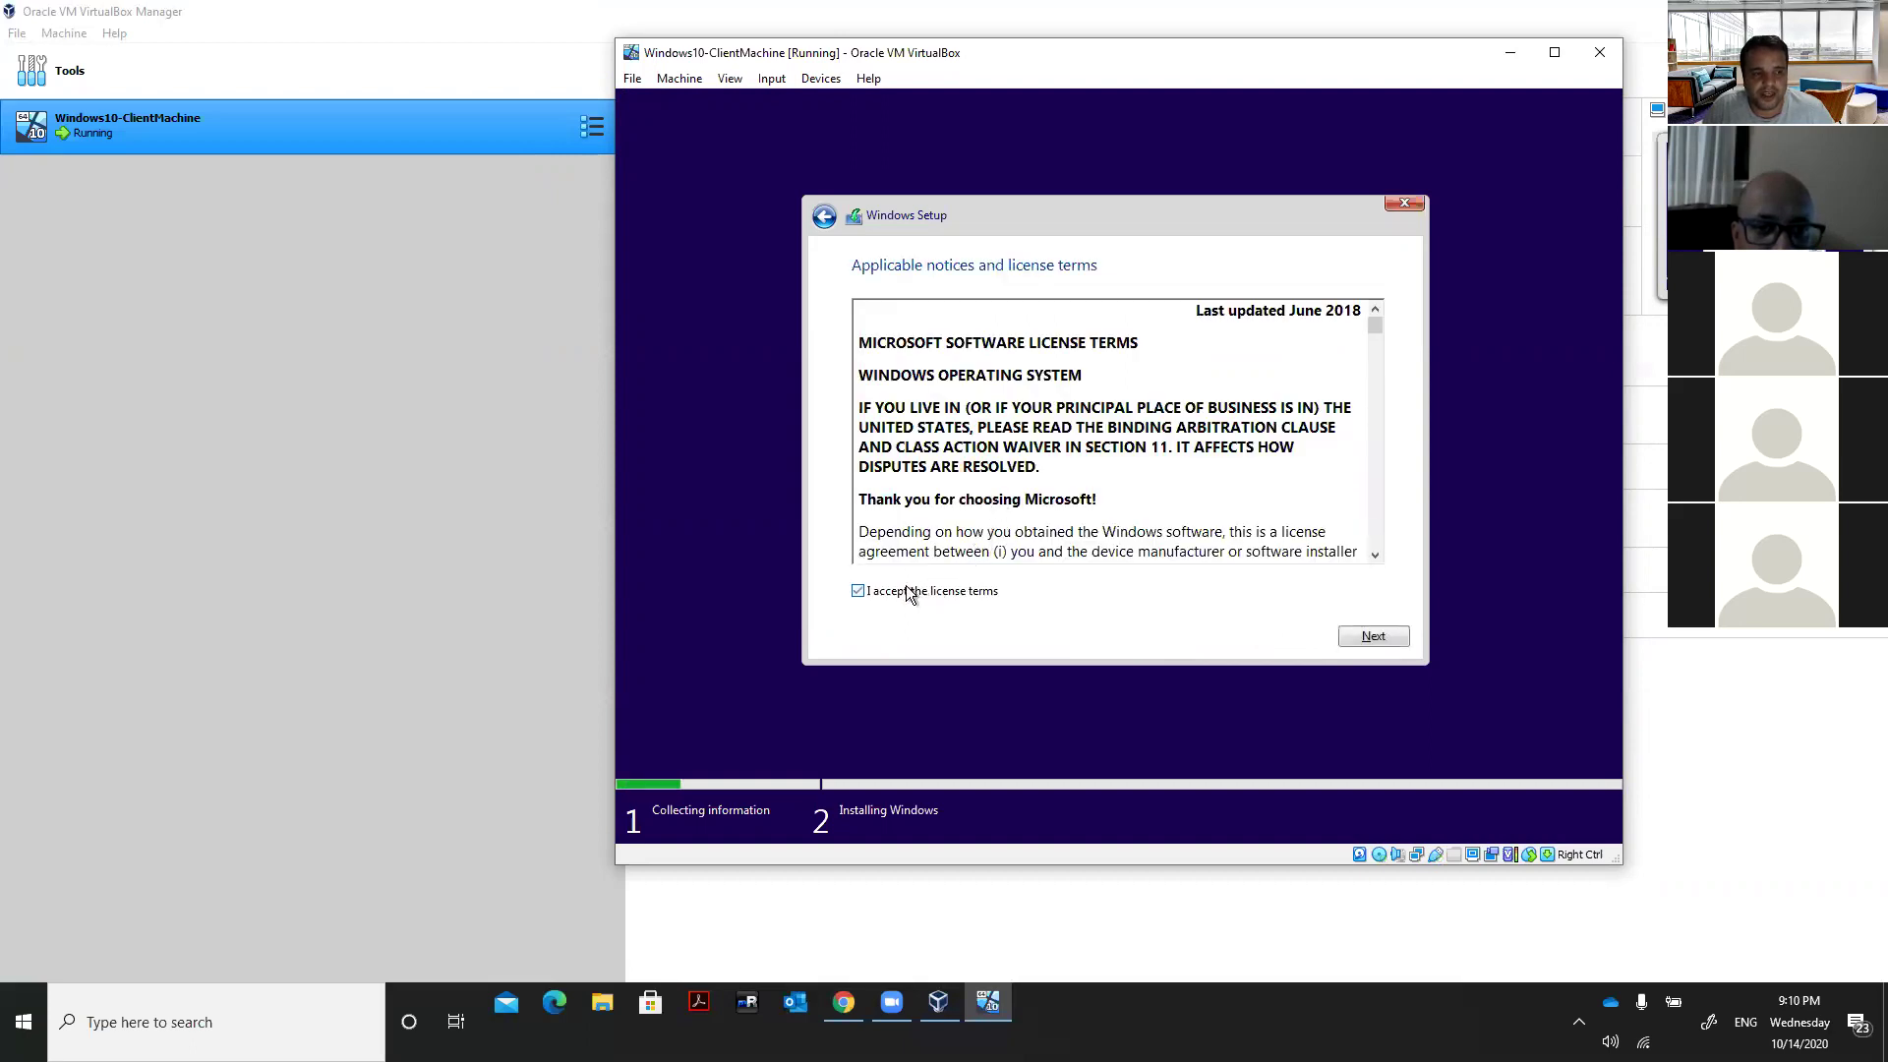
click(1373, 637)
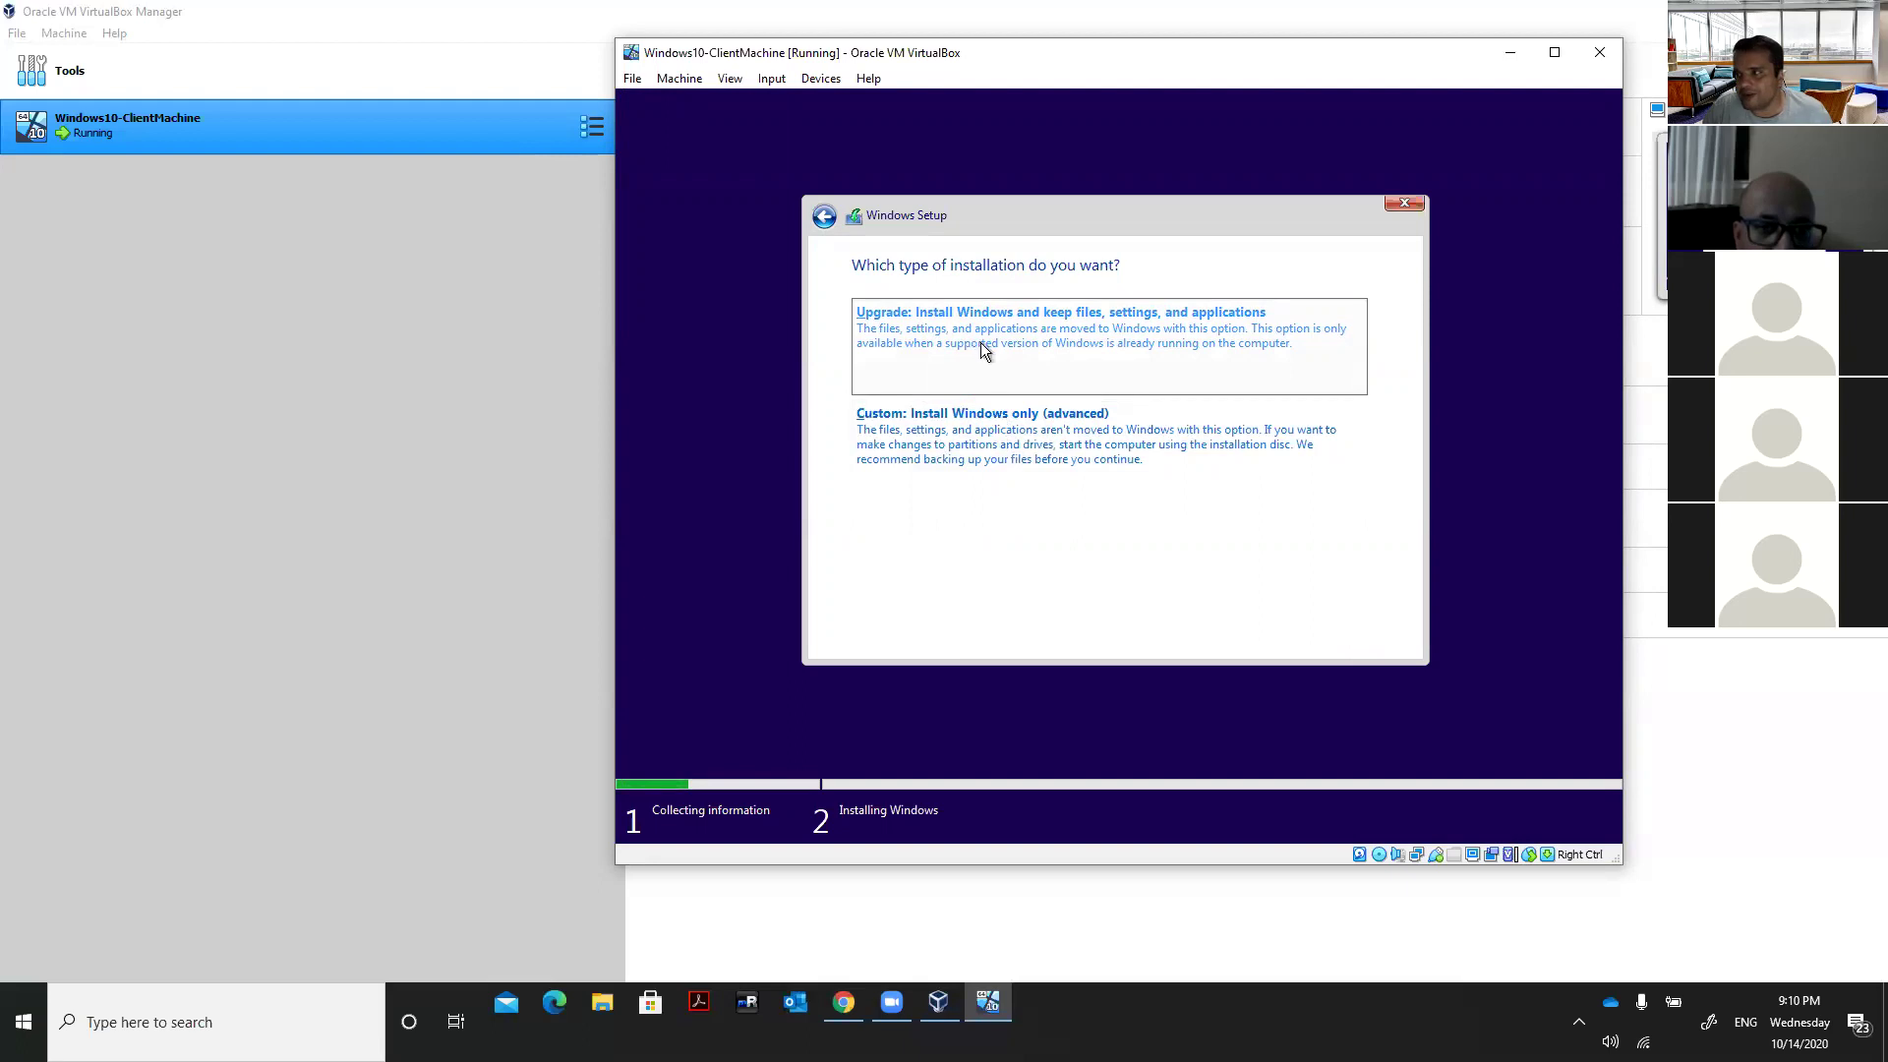
click(972, 433)
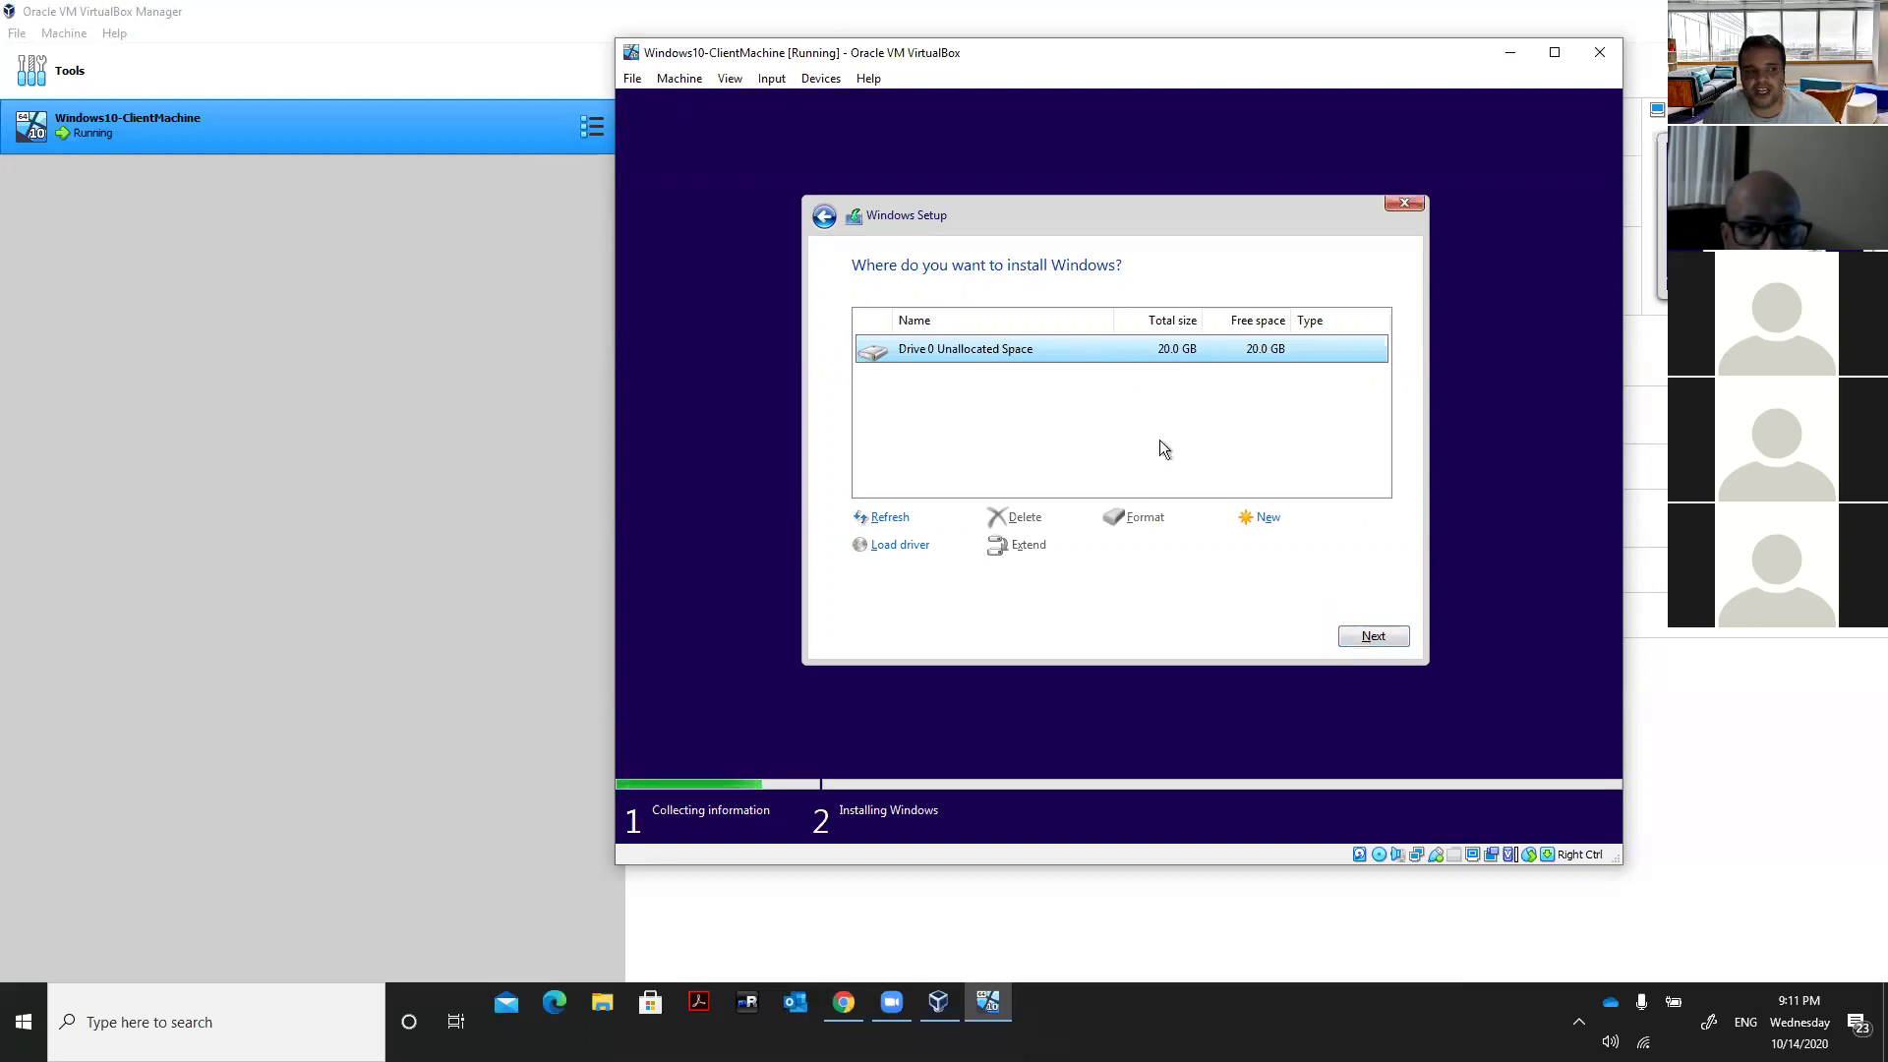
click(1376, 639)
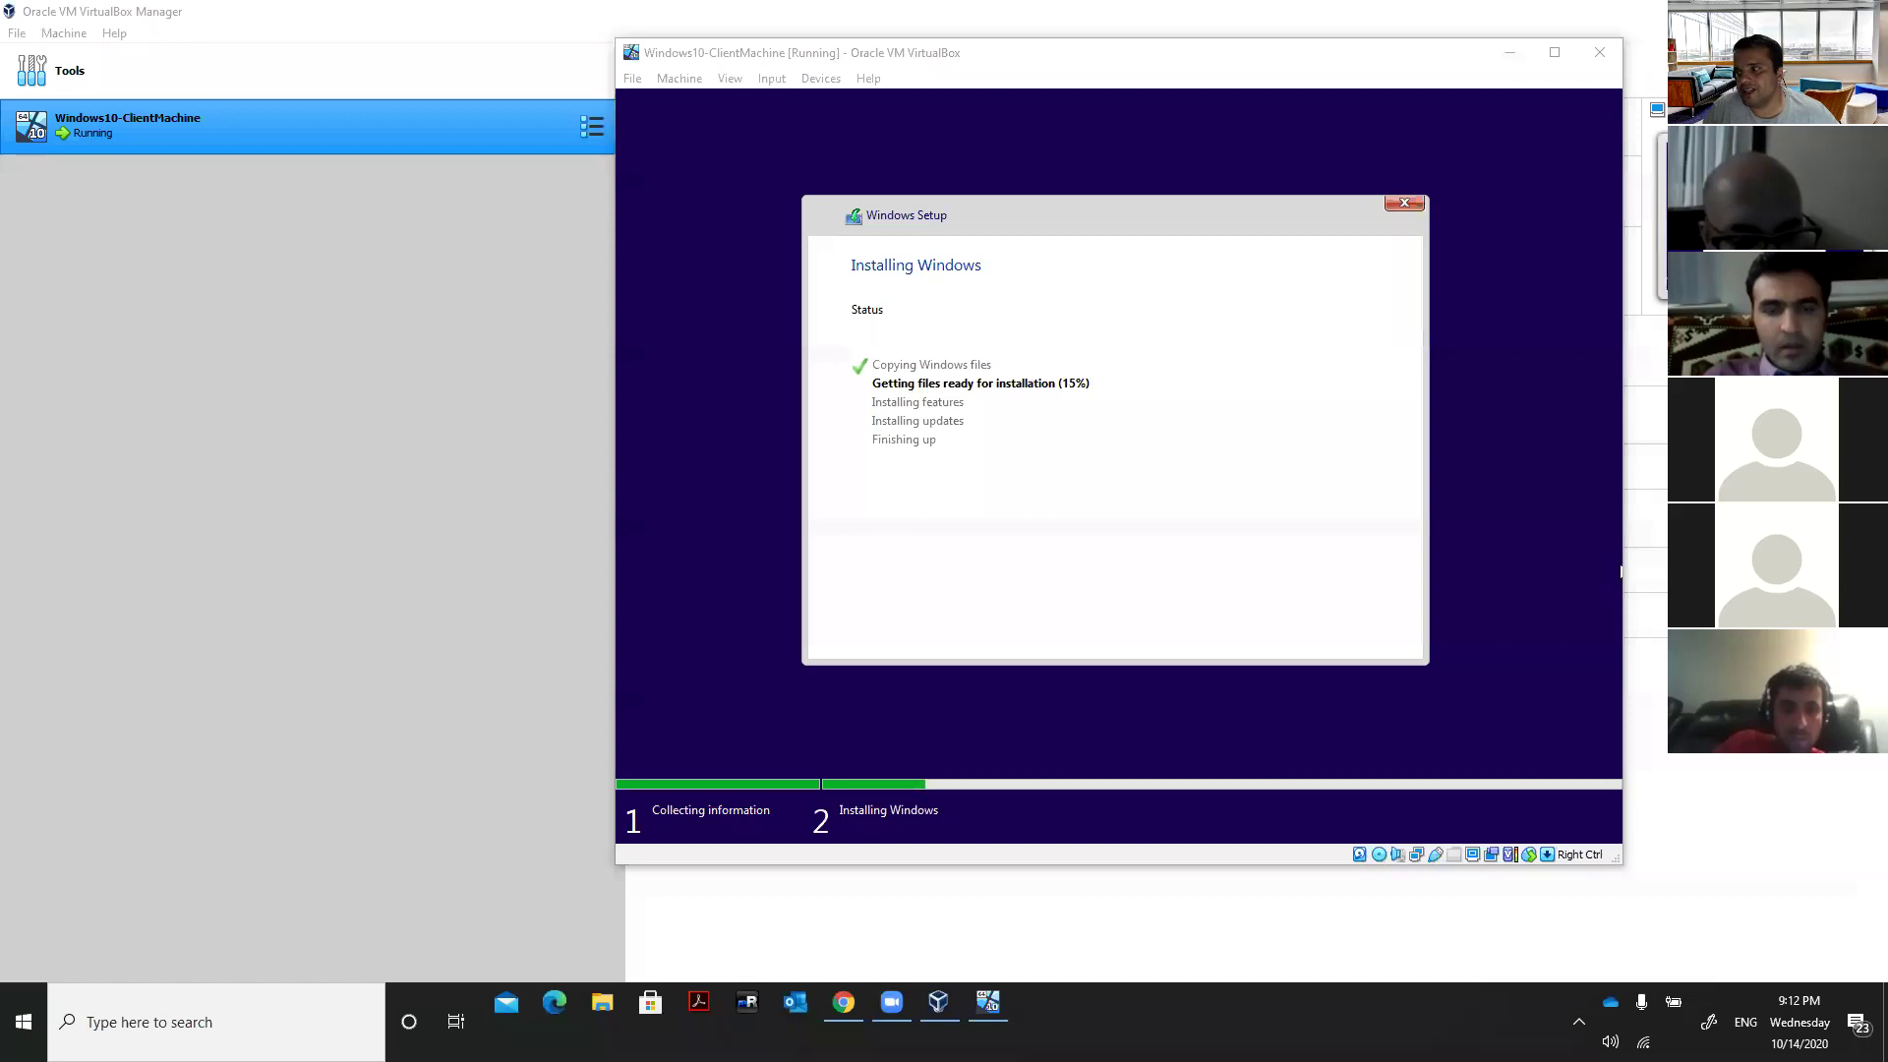
click(173, 187)
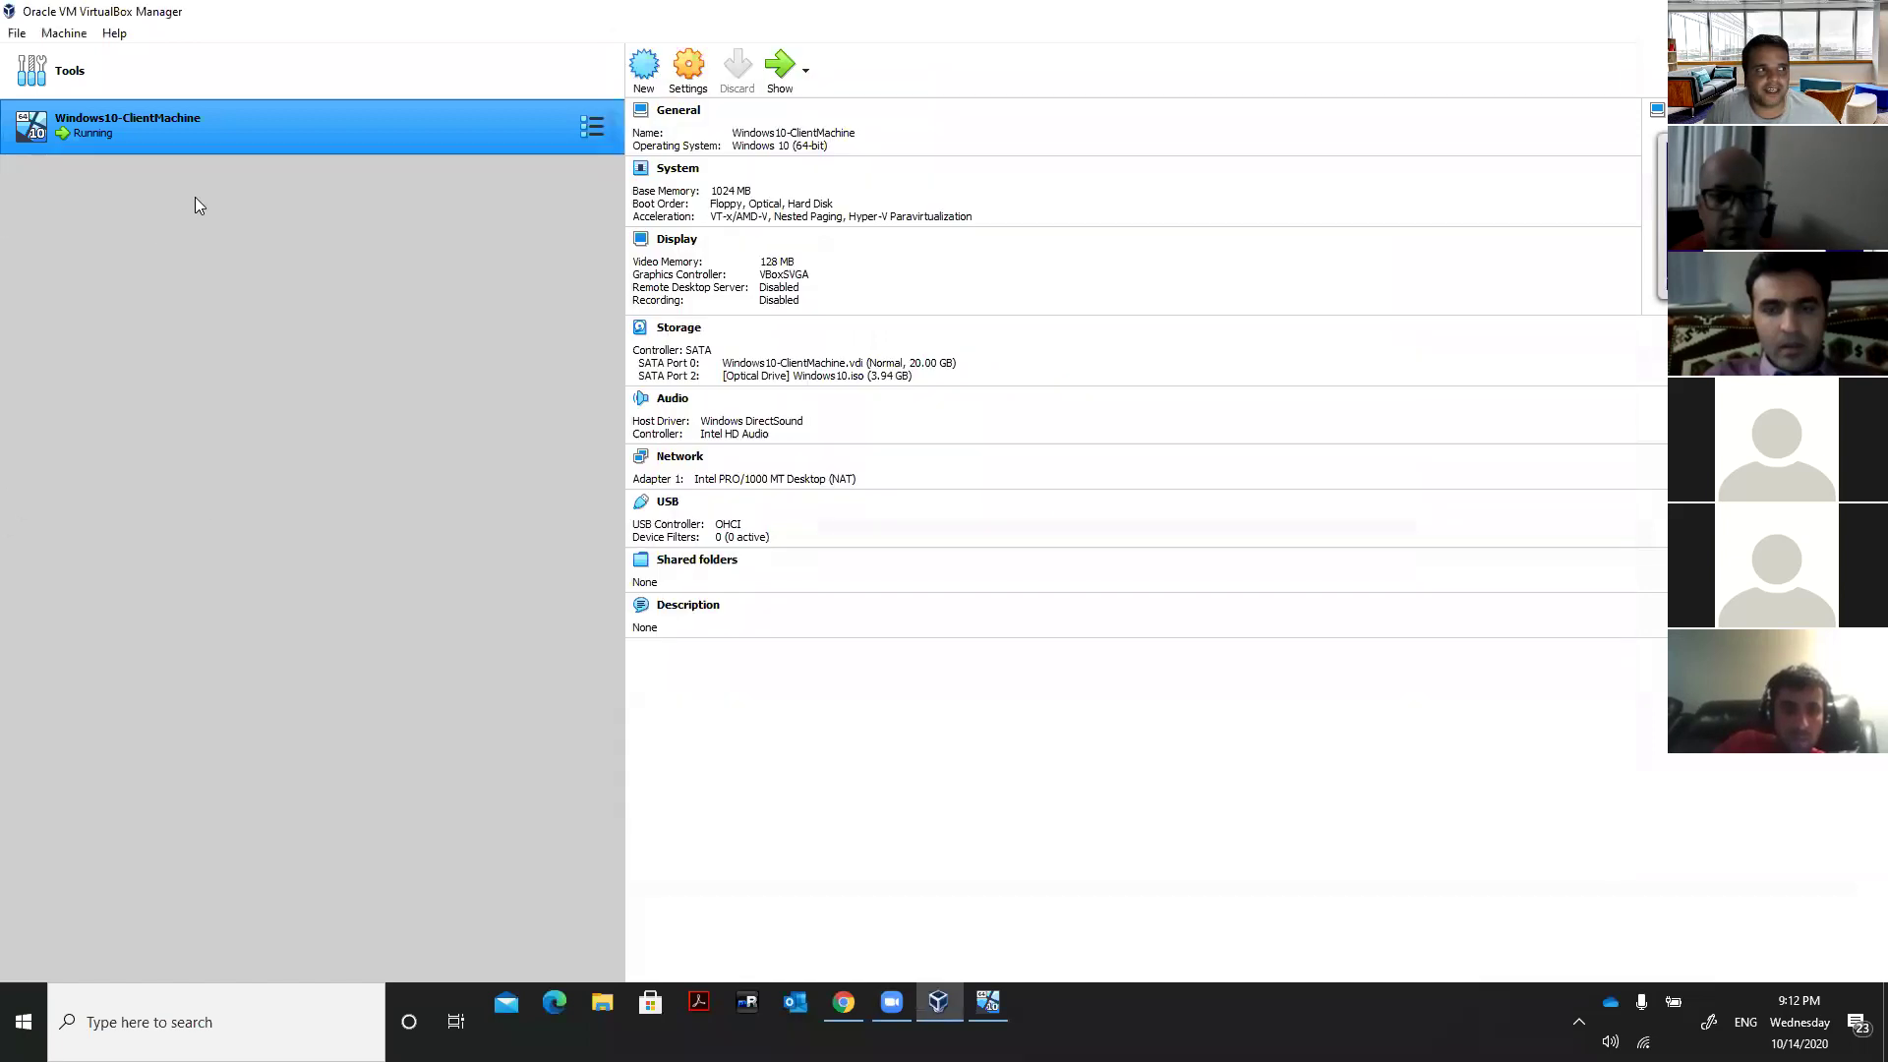
click(641, 69)
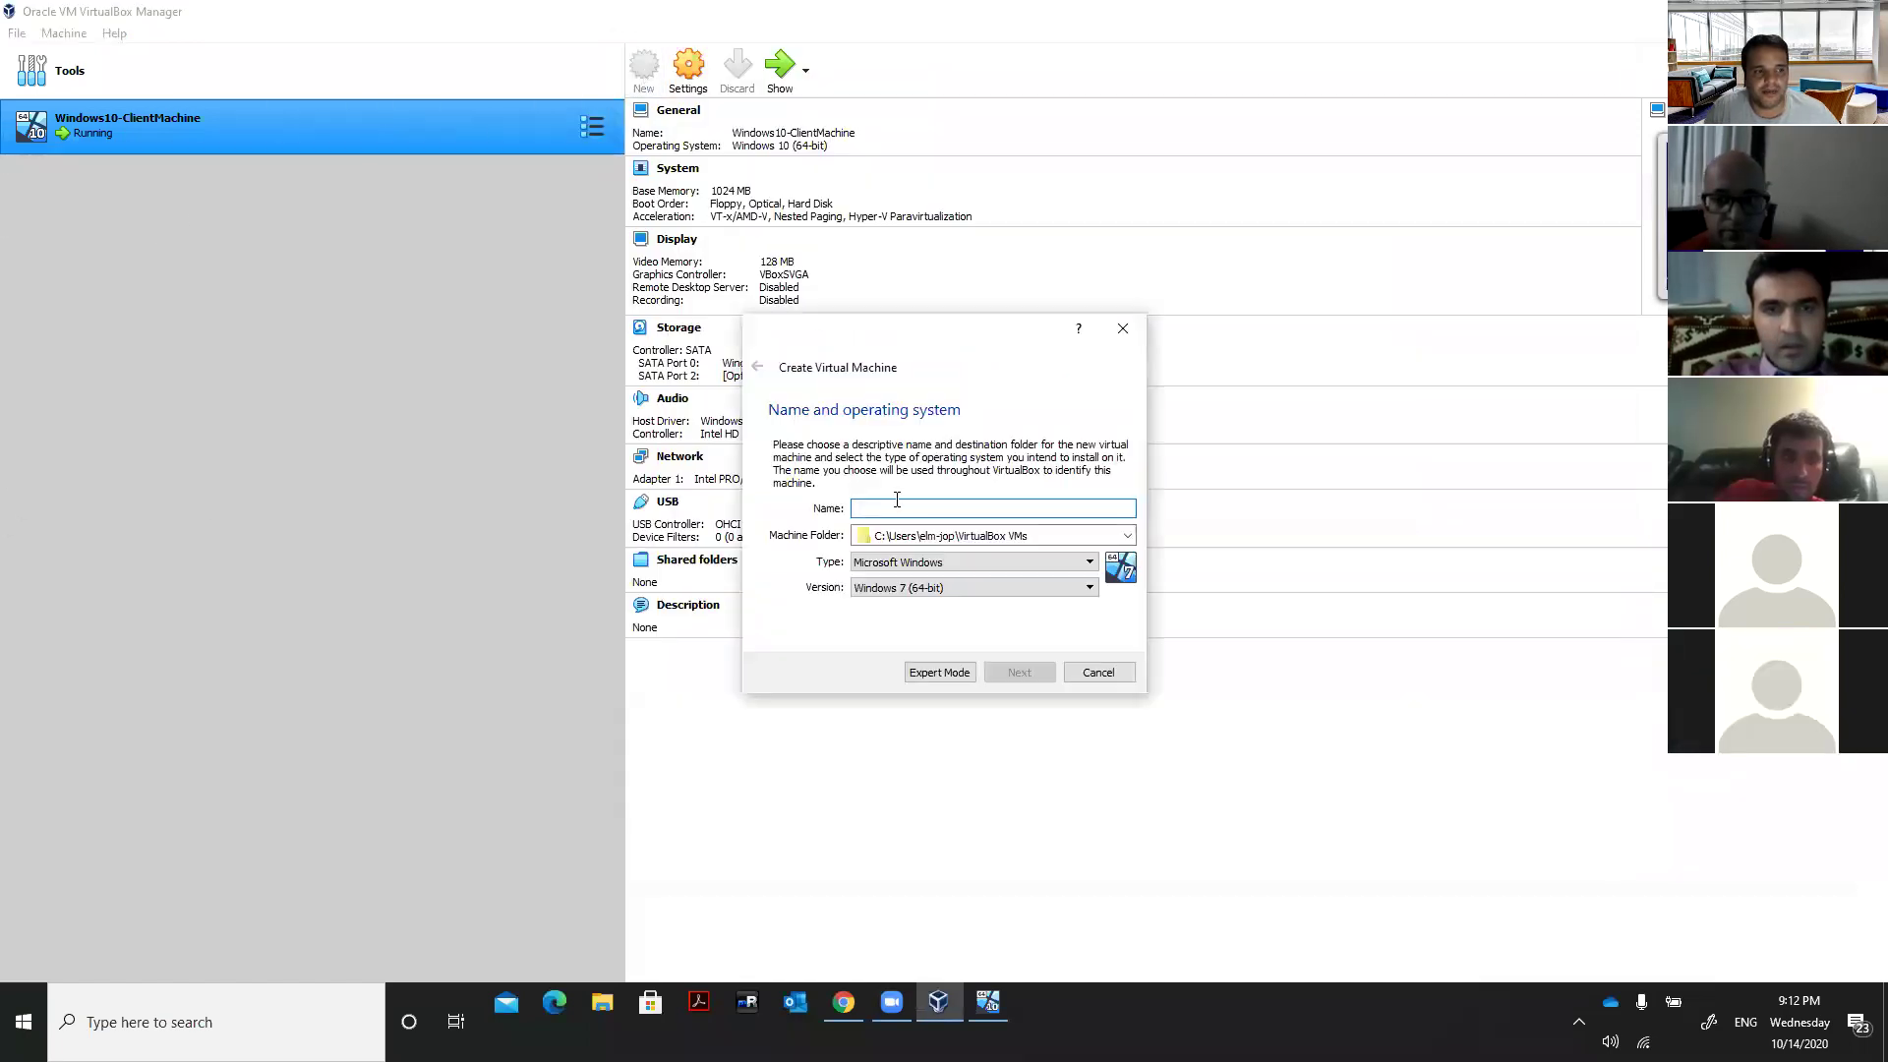
text(Linux)
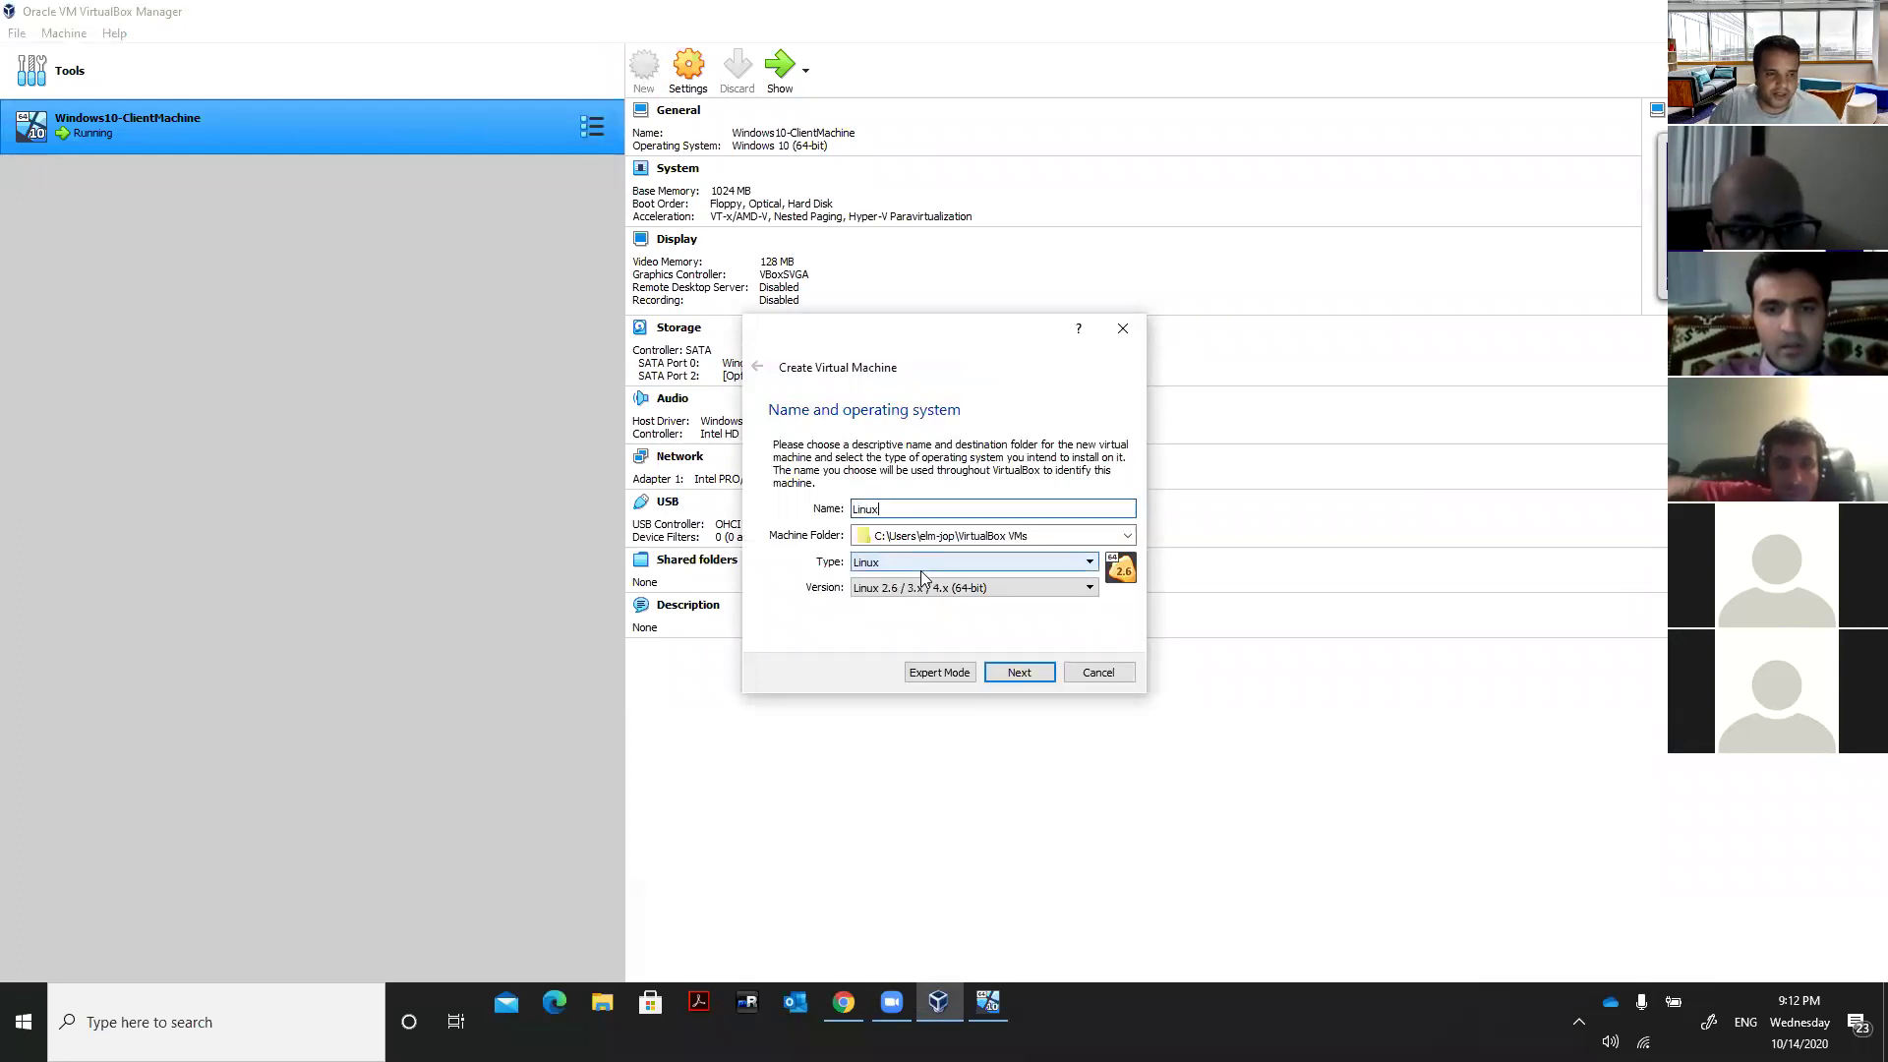
click(1028, 674)
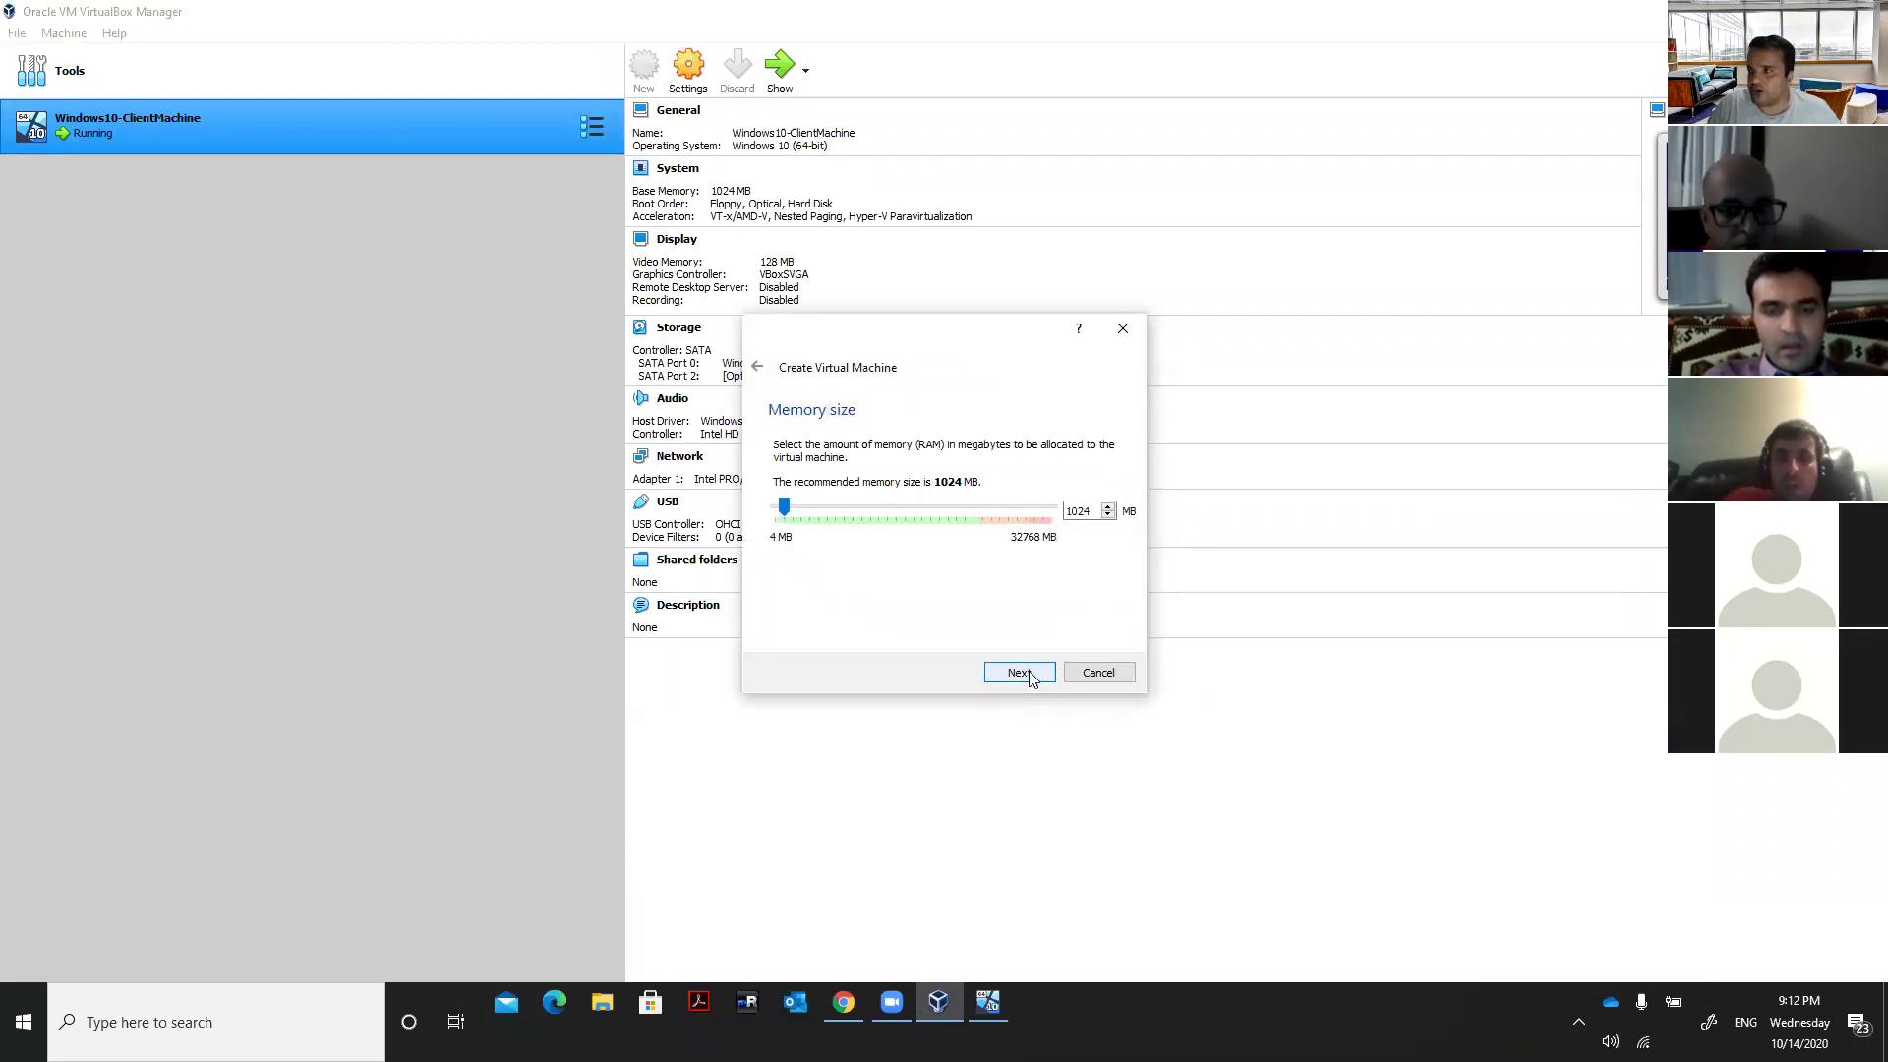
click(1116, 675)
Return to the running Windows10-ClientMachine, restart it to continue setup, and enlarge its window.
click(989, 1002)
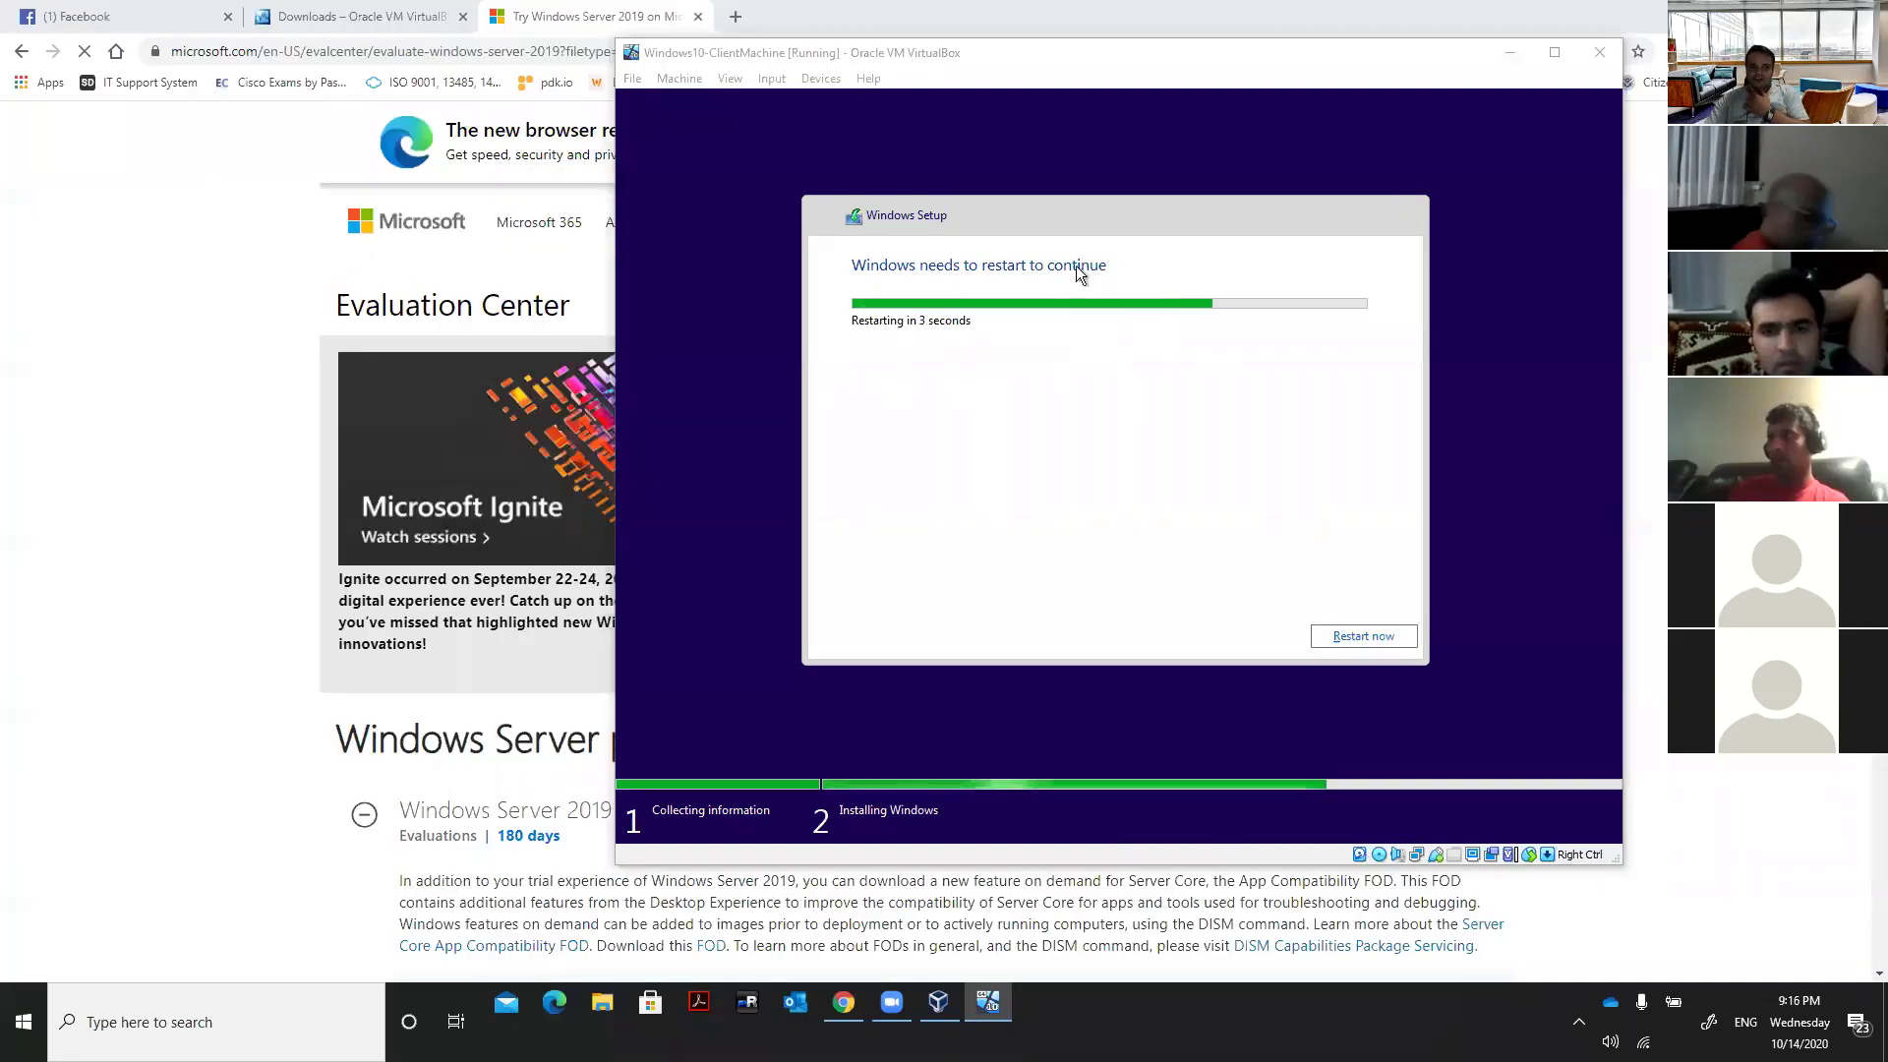
click(1371, 640)
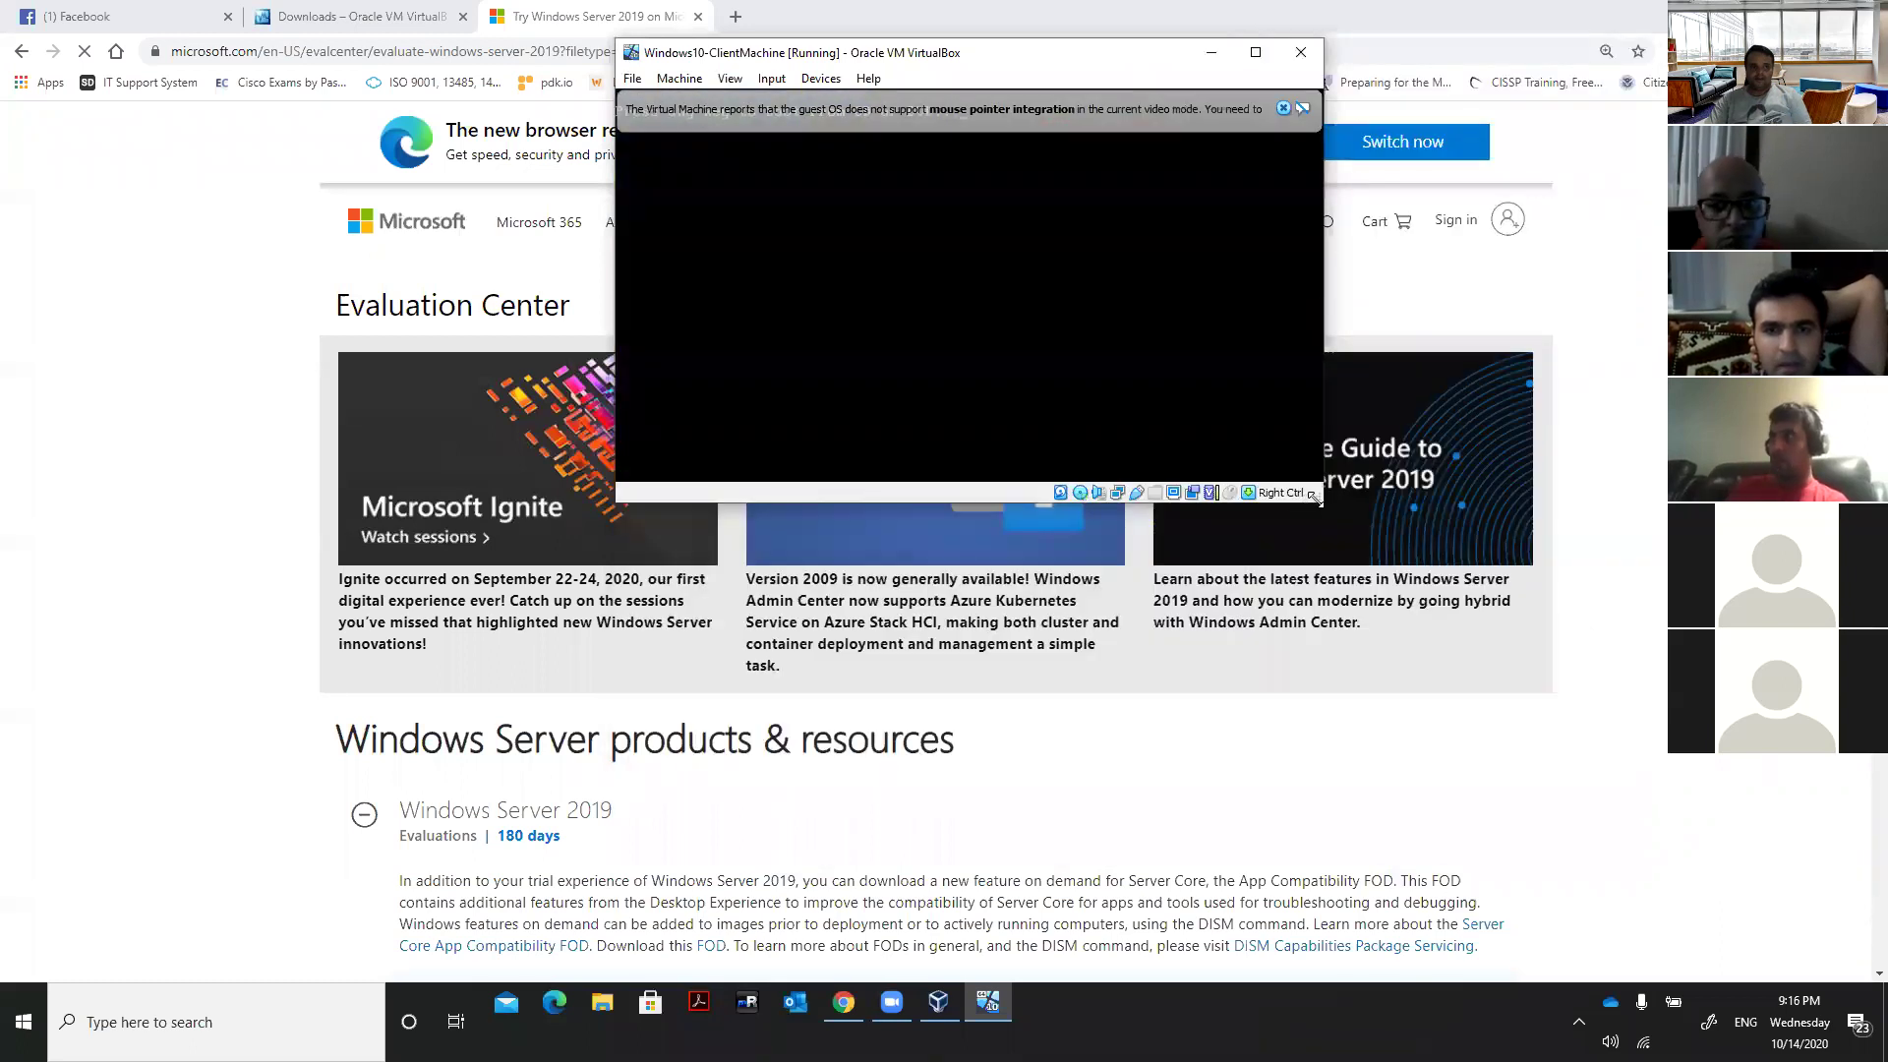
drag(1316, 499, 1672, 789)
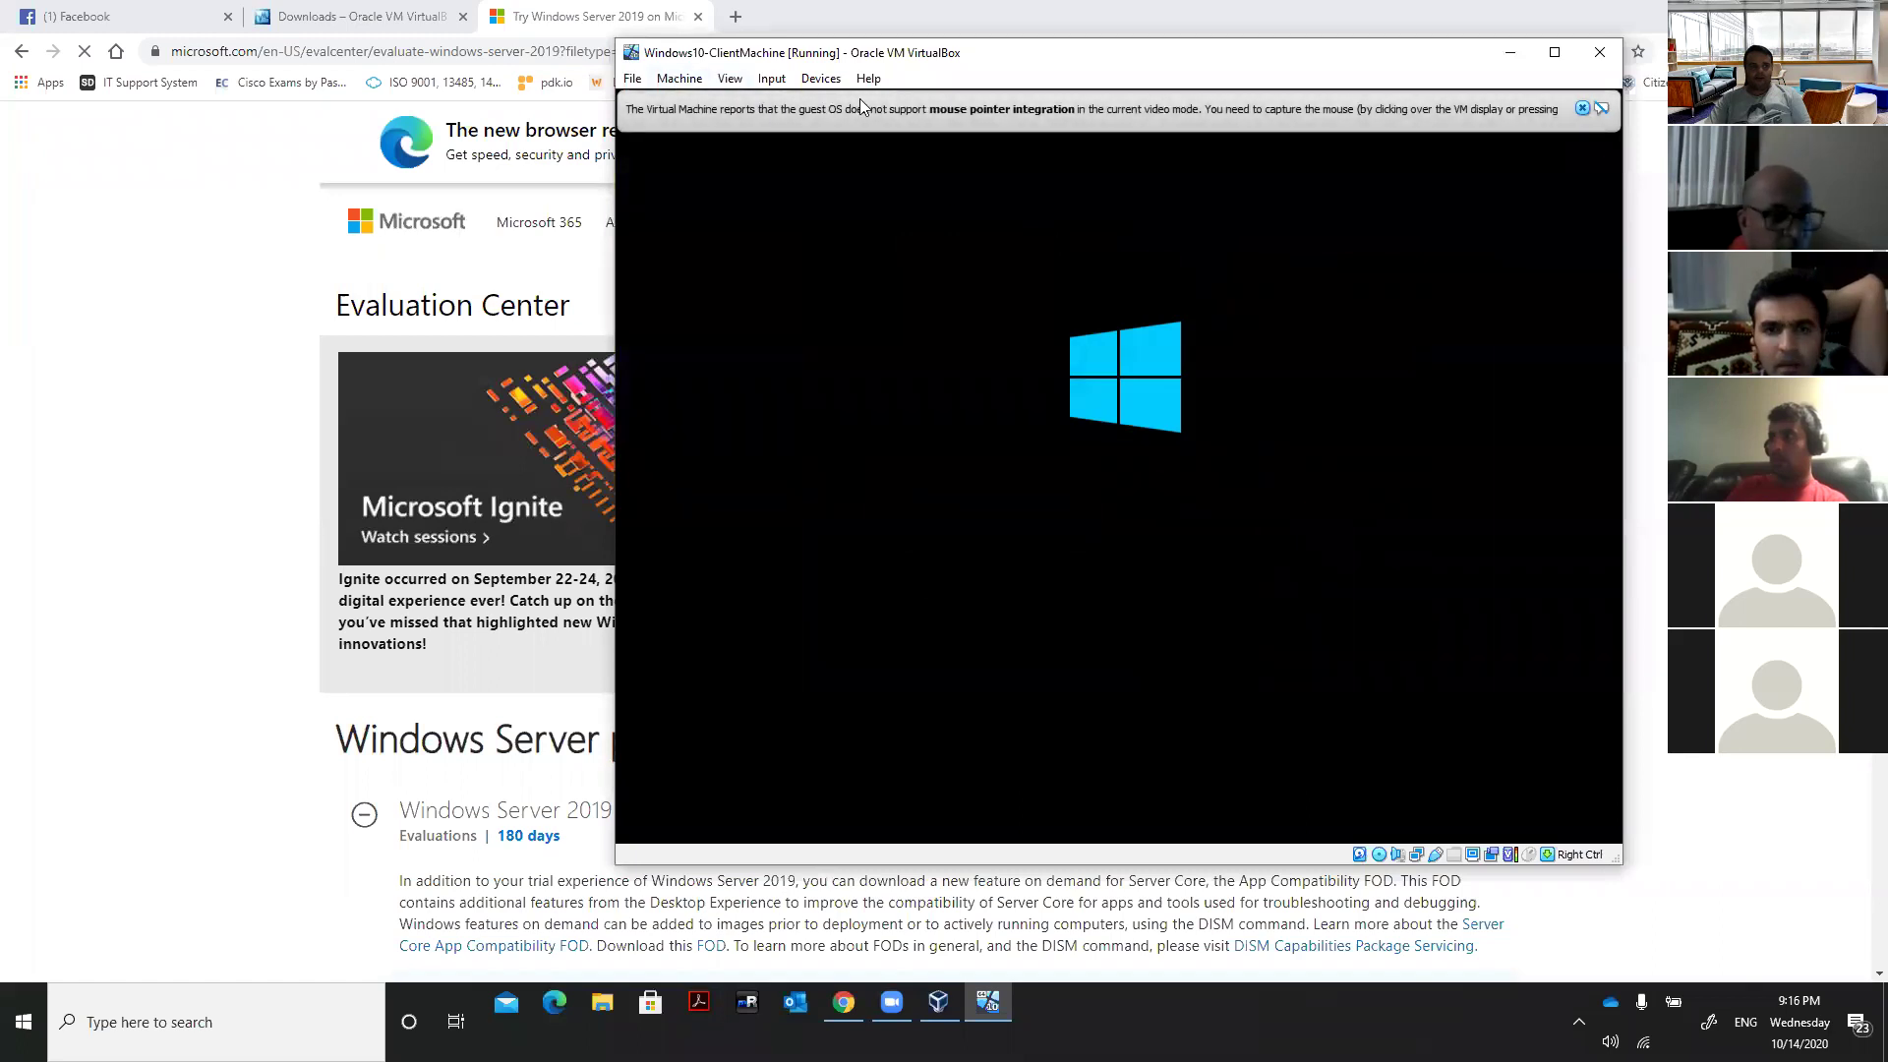
In the running machine's storage settings, turn off Live CD/DVD for the Windows10.iso optical drive and save.
click(680, 78)
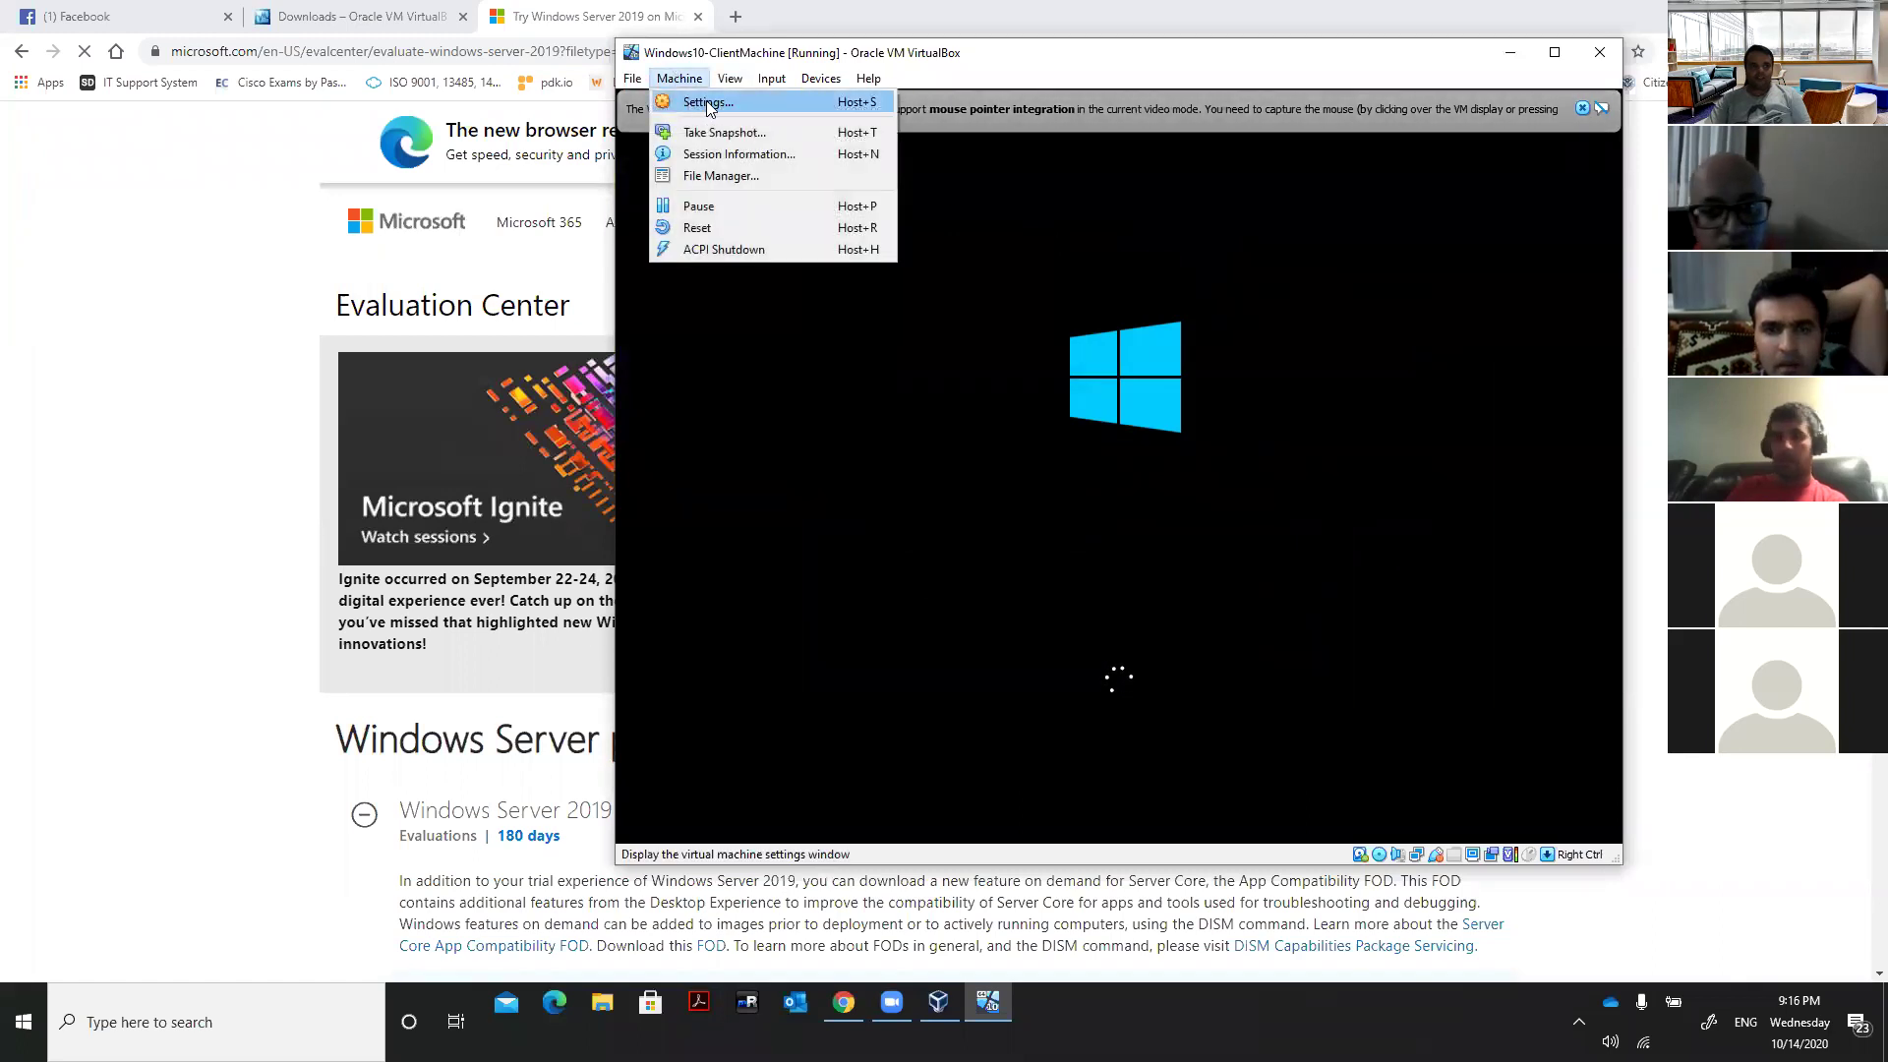
key(Escape)
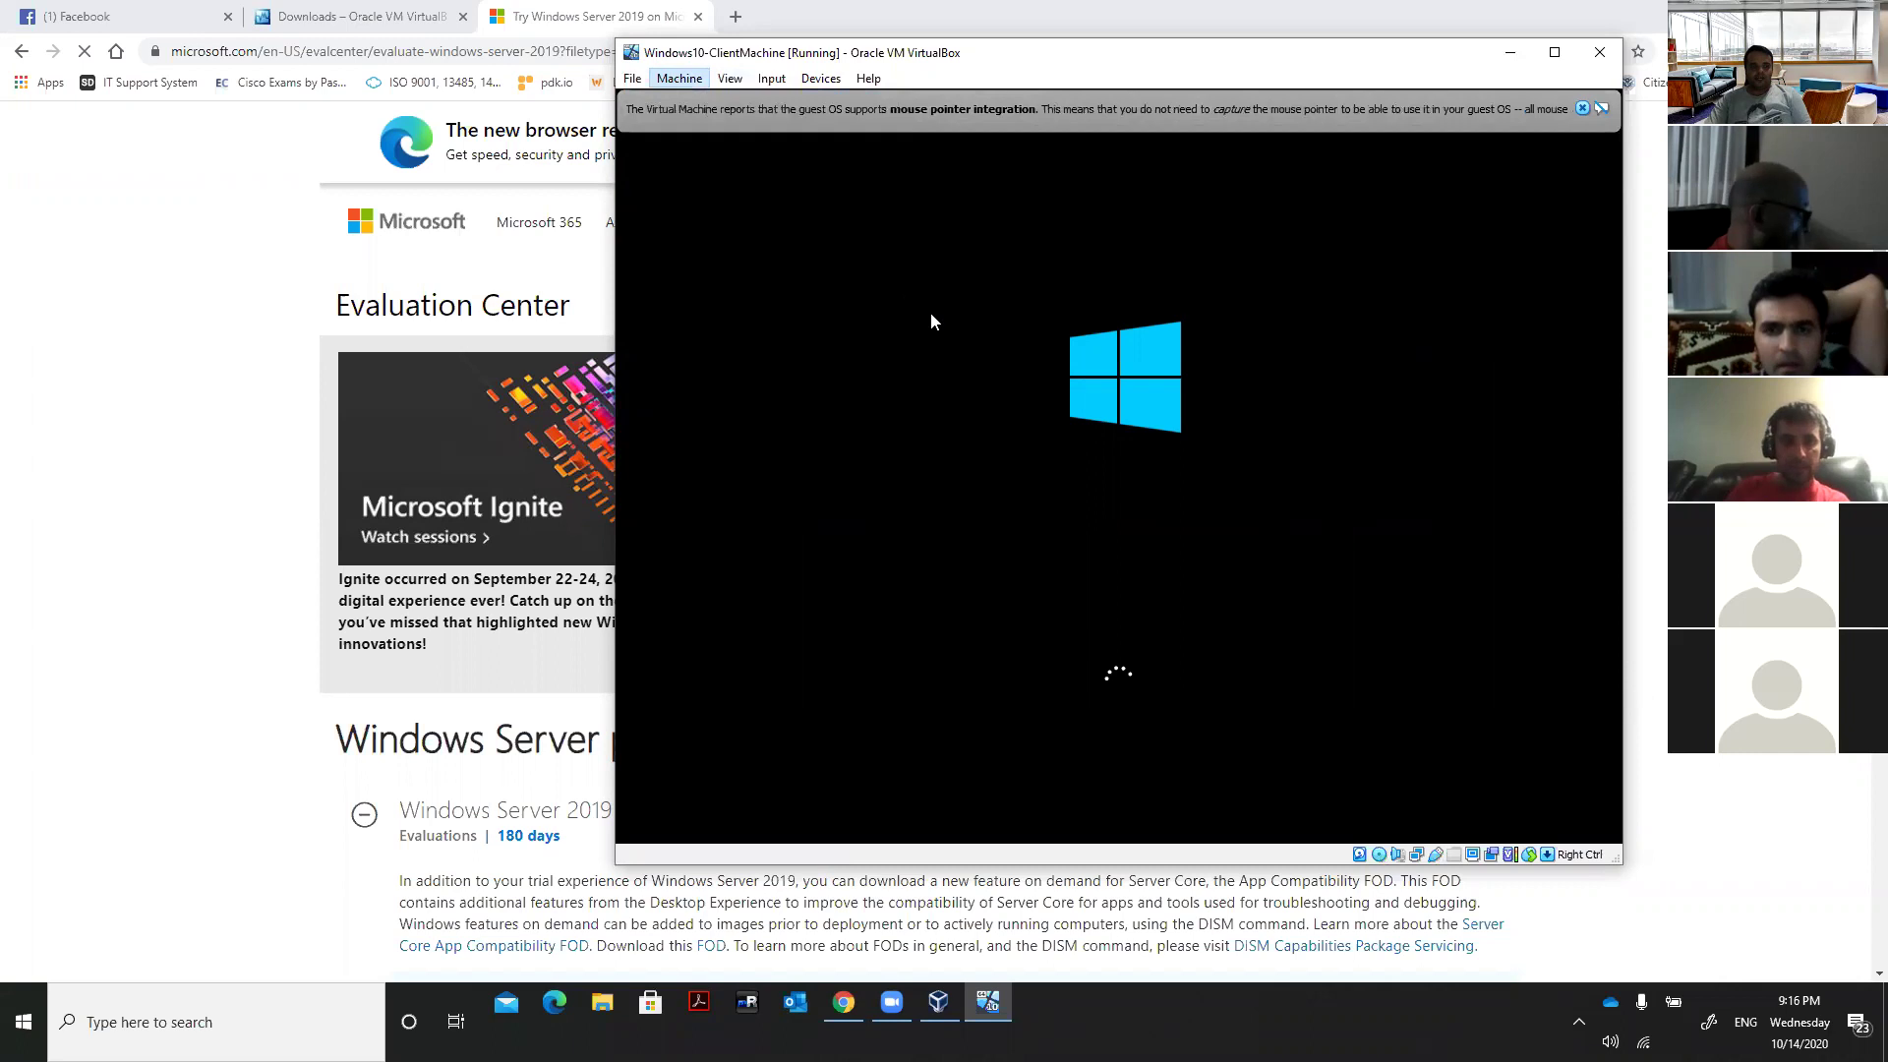
click(865, 343)
click(1011, 354)
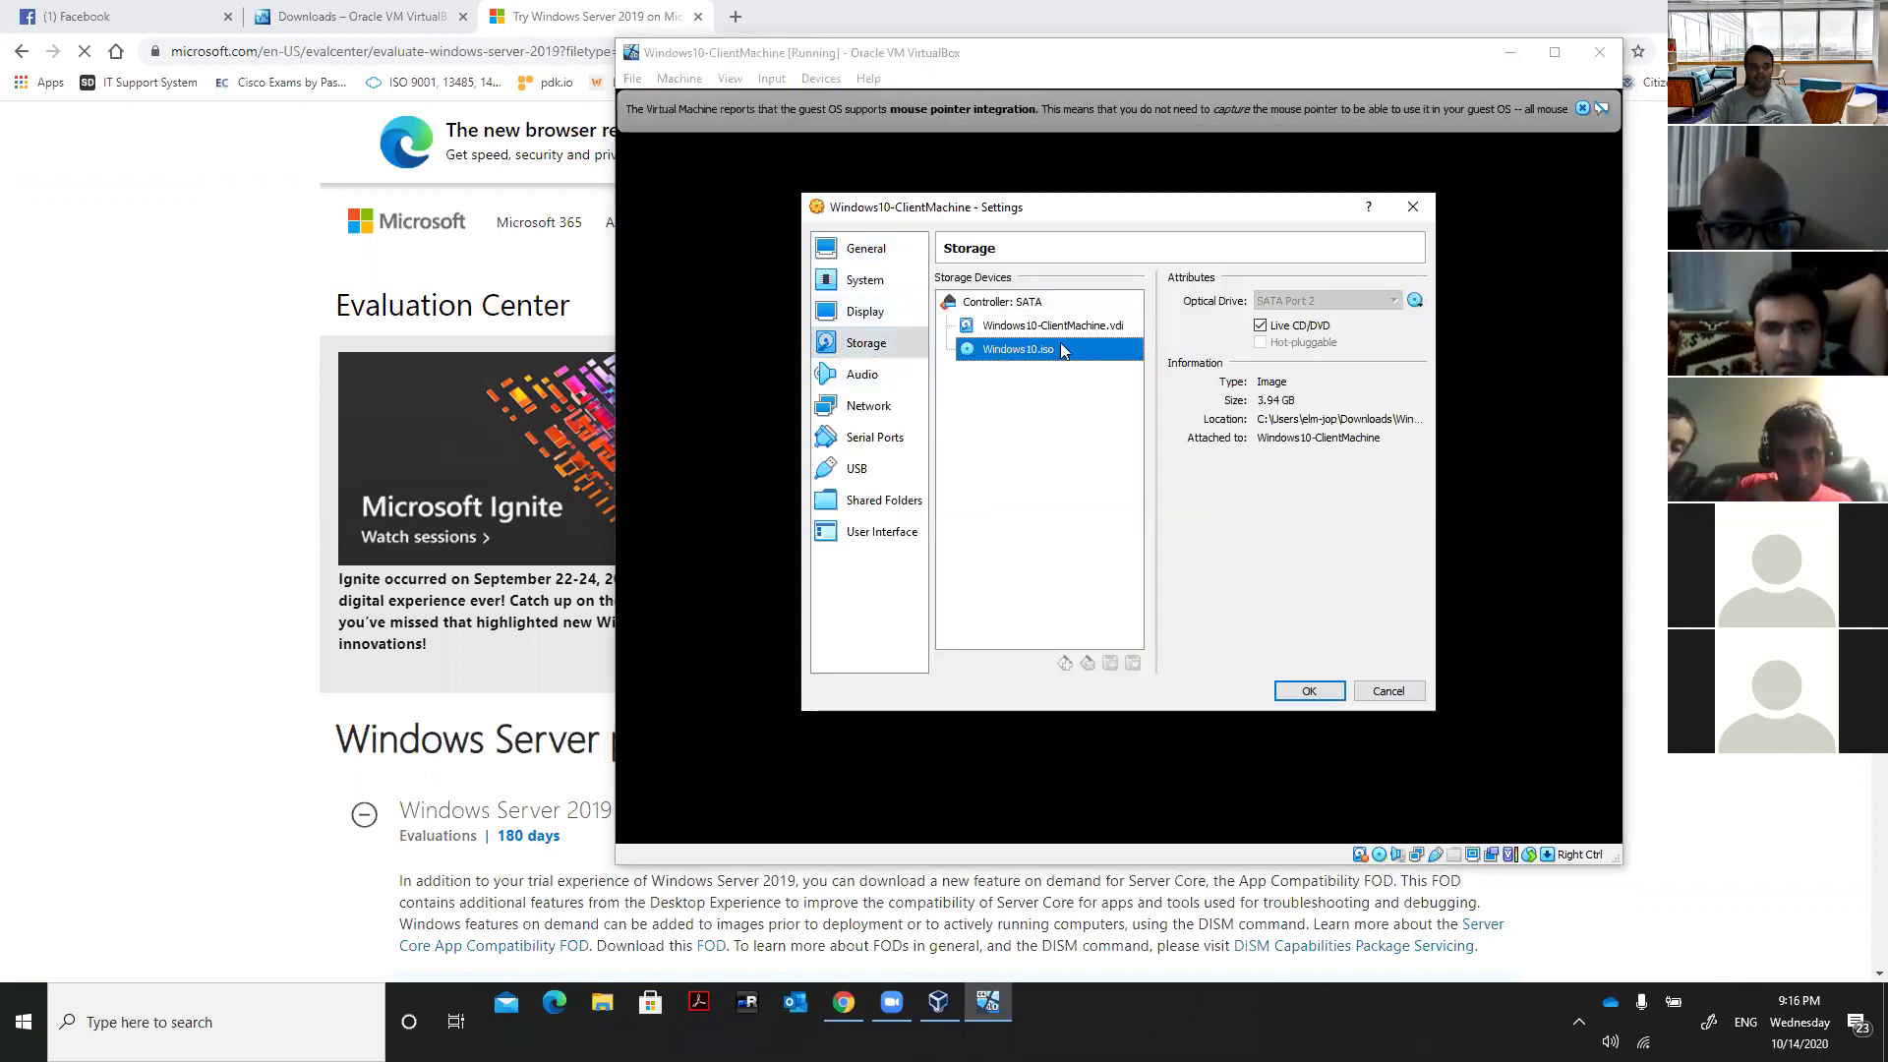
click(1262, 327)
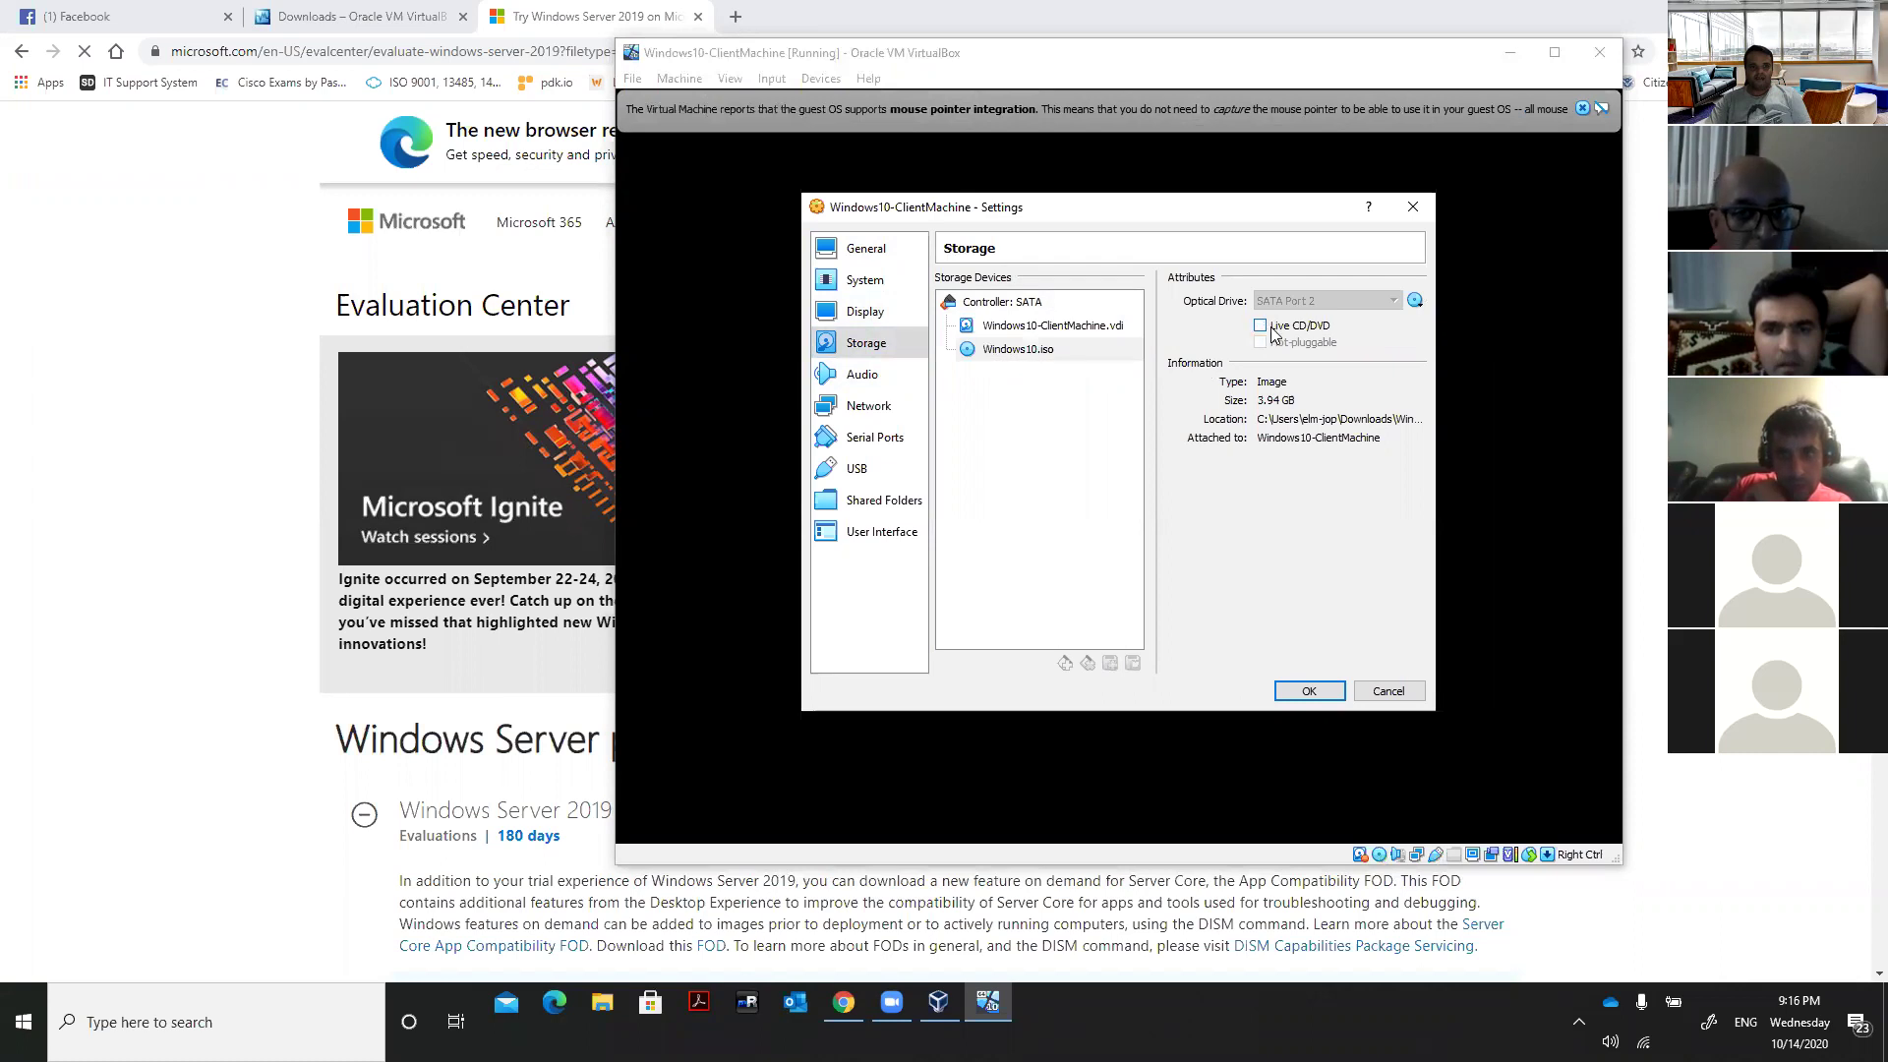
click(1304, 692)
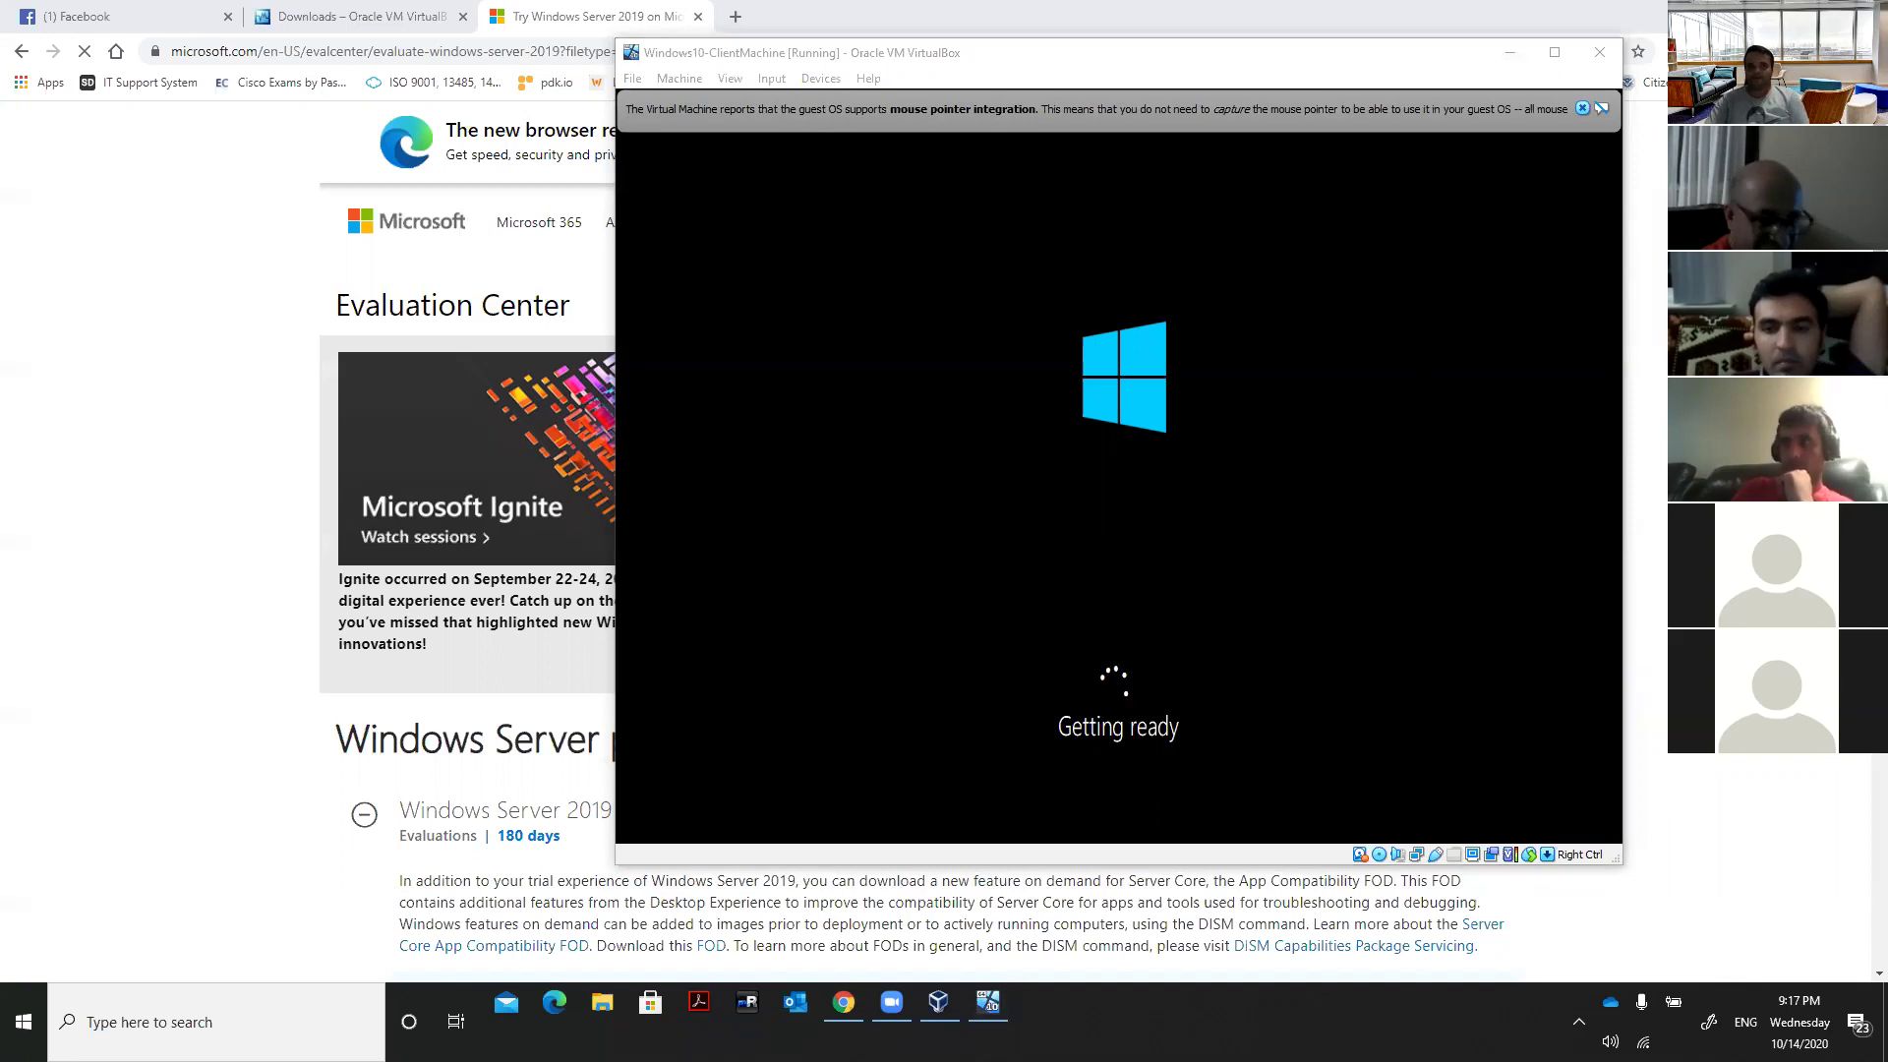
Close the Windows10-ClientMachine window with the option to send the shutdown signal.
click(1595, 54)
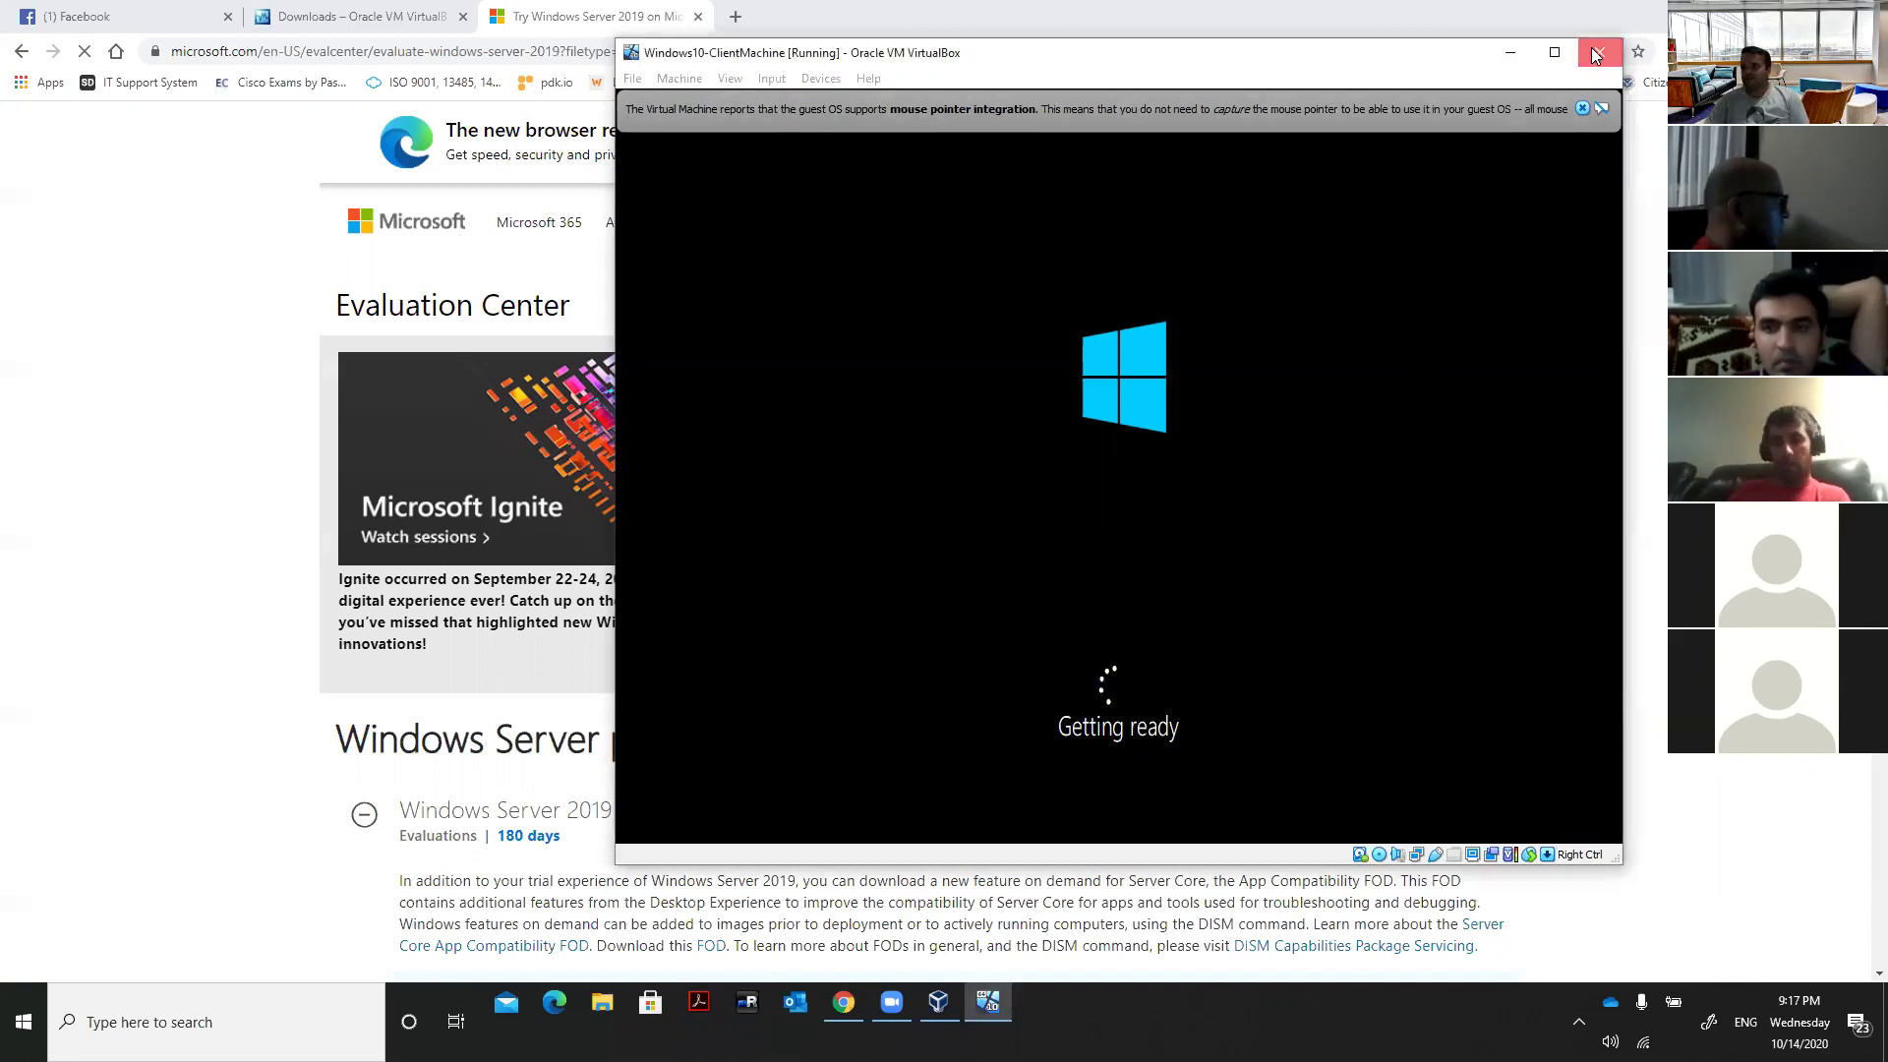
click(1595, 54)
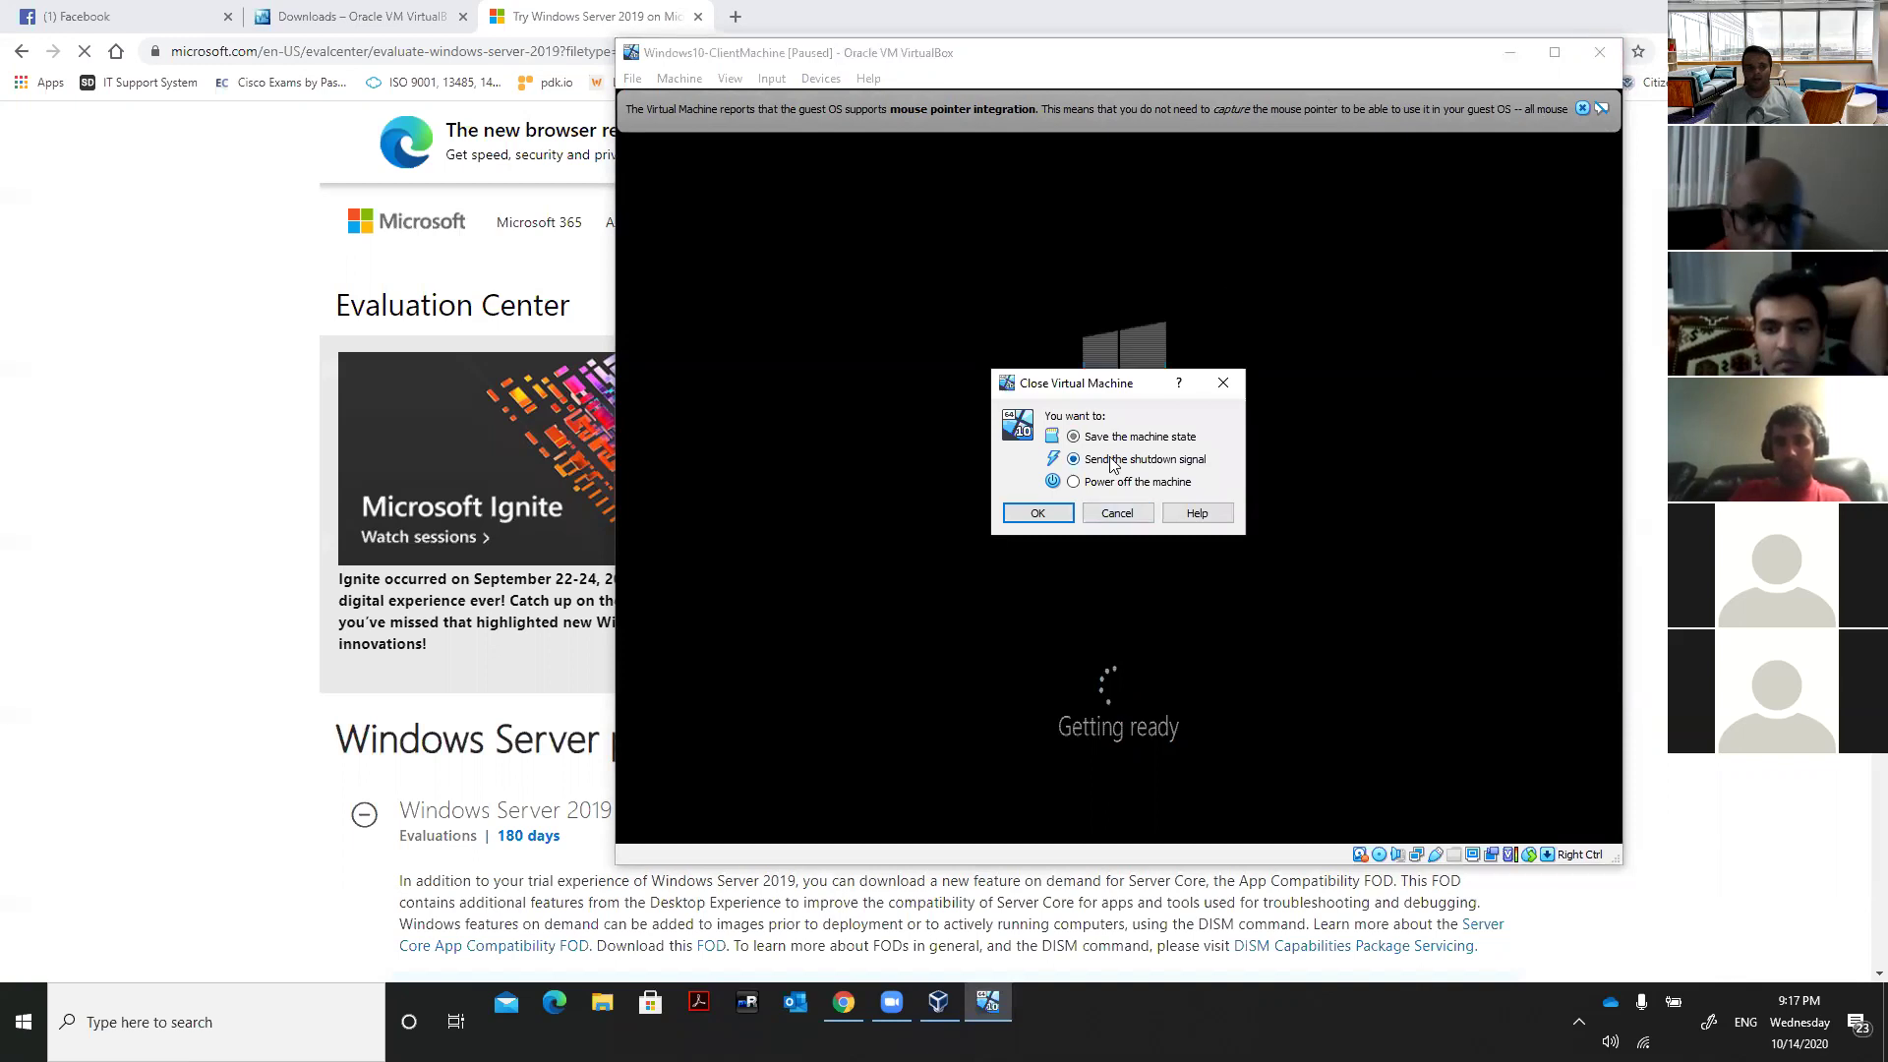
click(1041, 514)
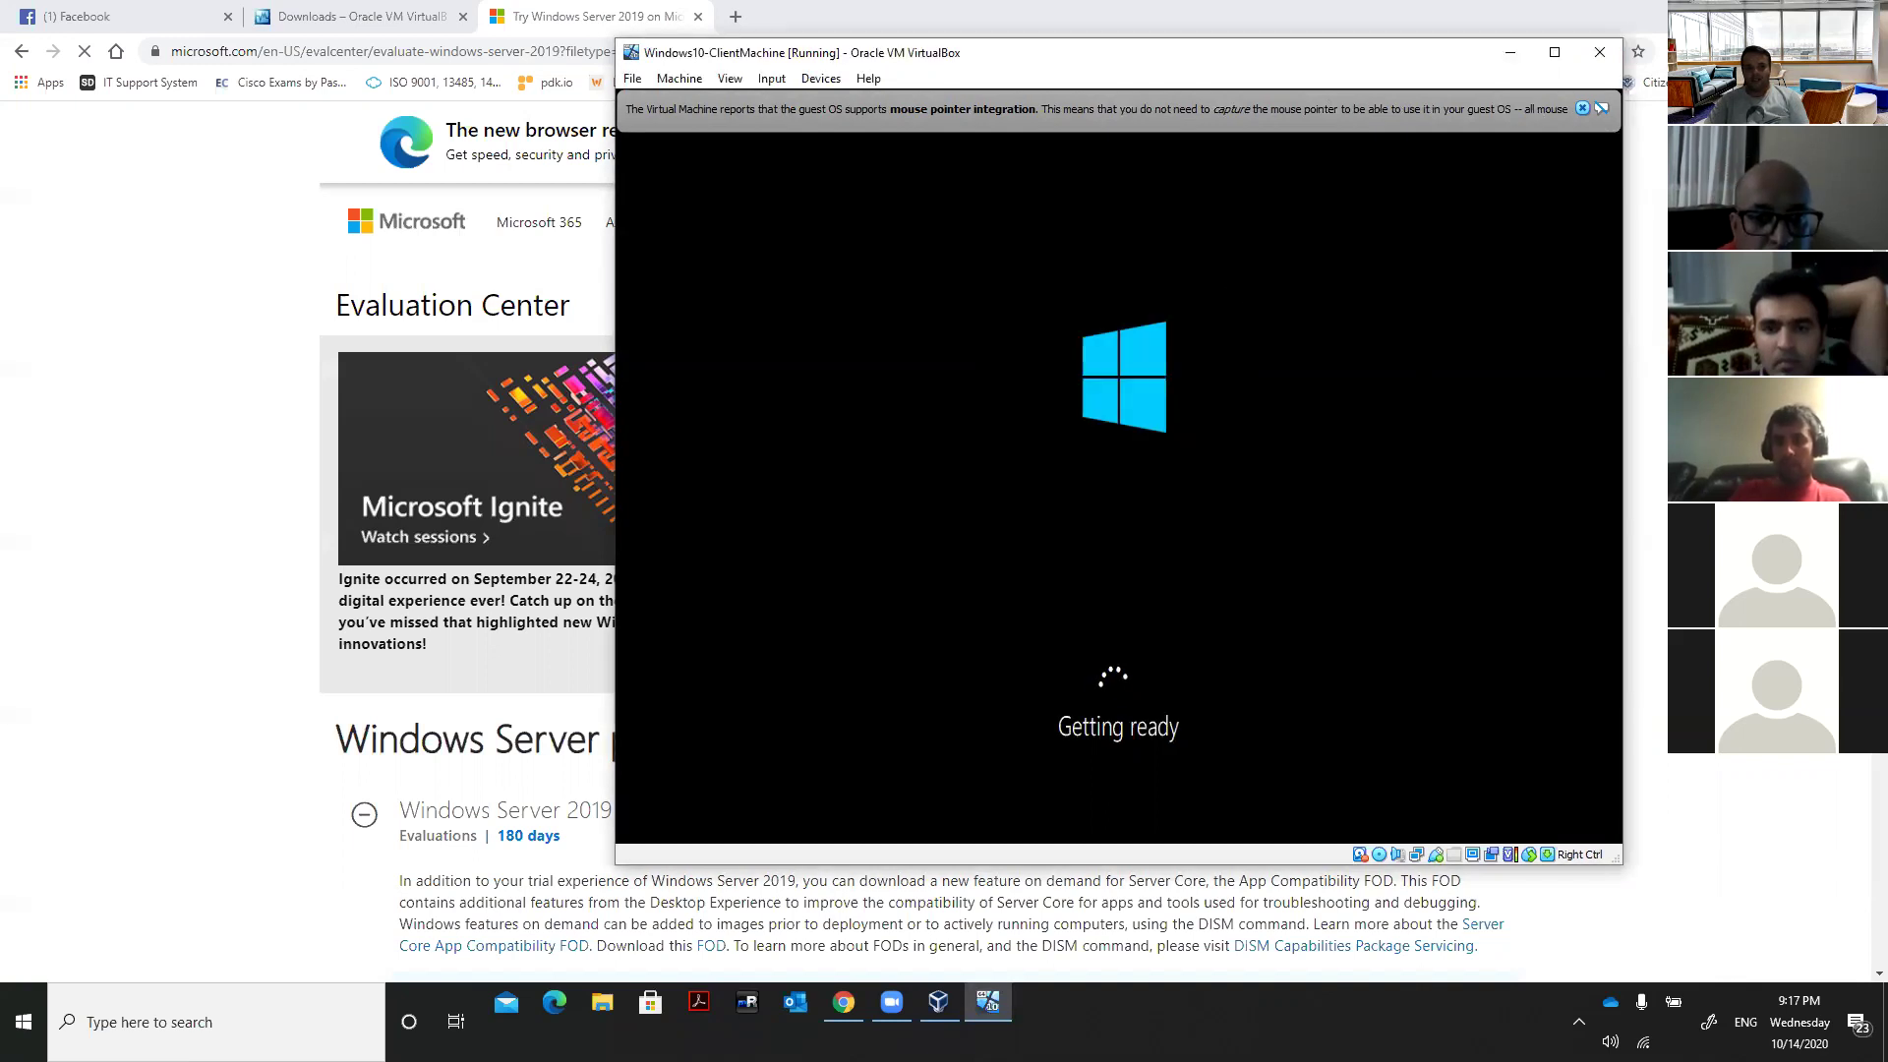